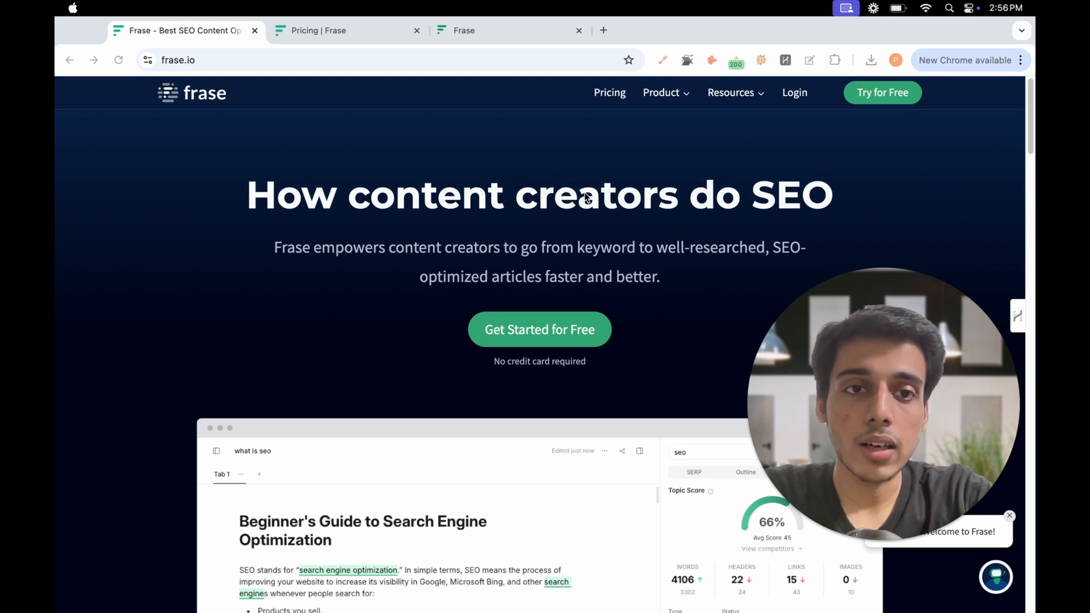
Step: Review the Frase pricing page, comparing the Free Trial, Solo, Basic and Team plans
click(309, 35)
scroll(370, 322, down, 3)
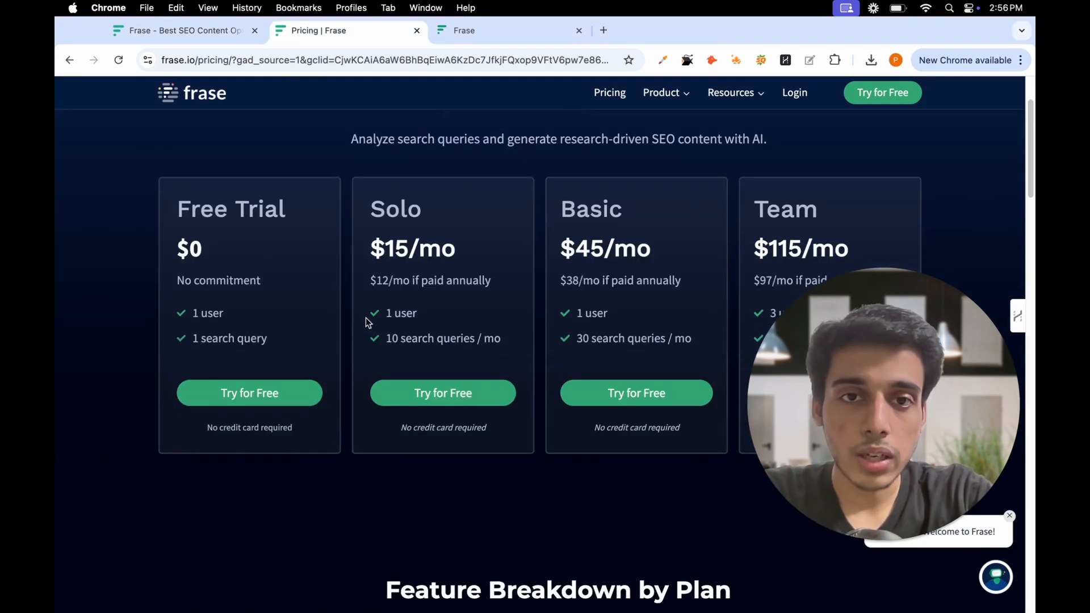
scroll(659, 246, down, 3)
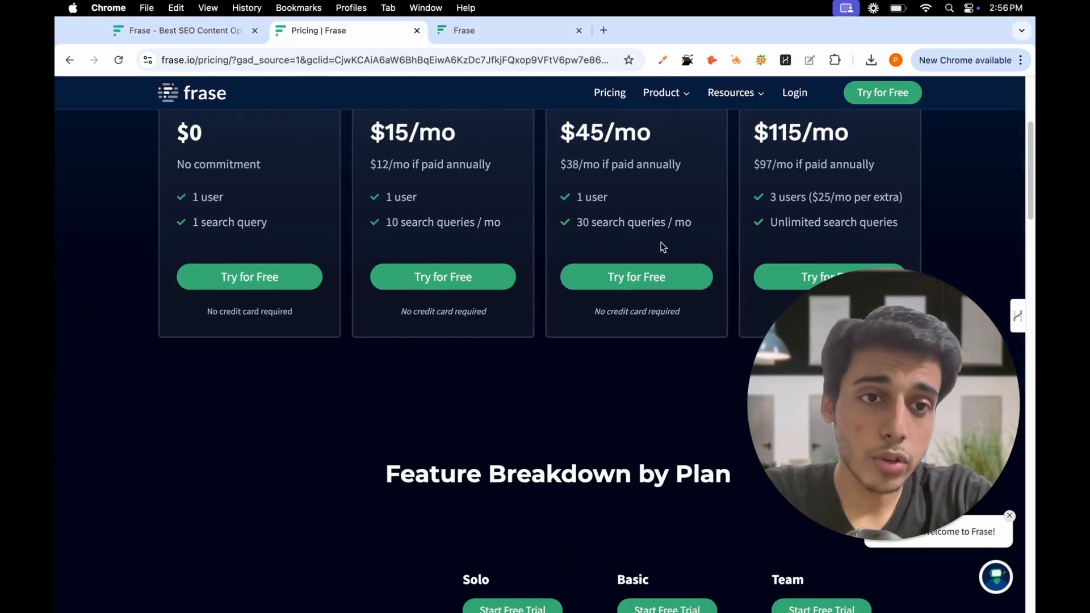
scroll(526, 257, up, 3)
scroll(526, 254, up, 3)
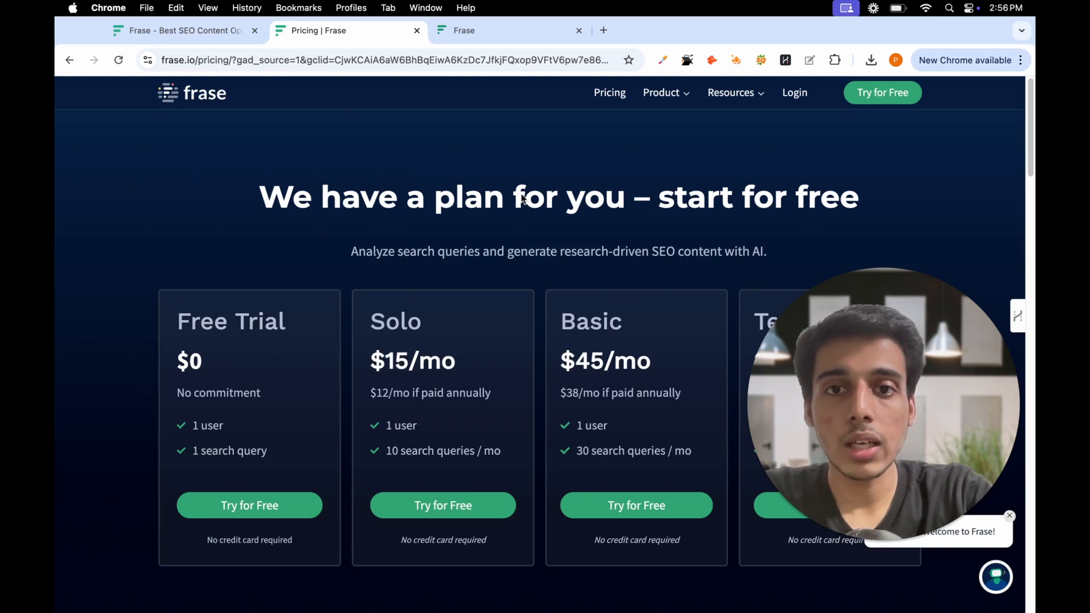
Step: Switch to the Frase workspace and close the Frase home page and pricing page
key(ctrl+Tab)
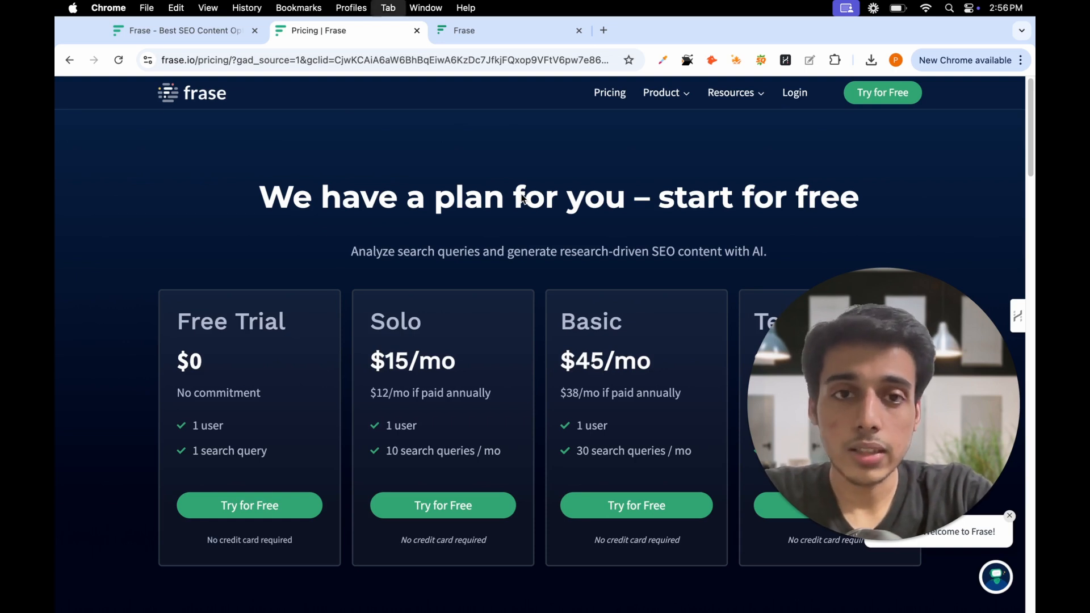
click(253, 31)
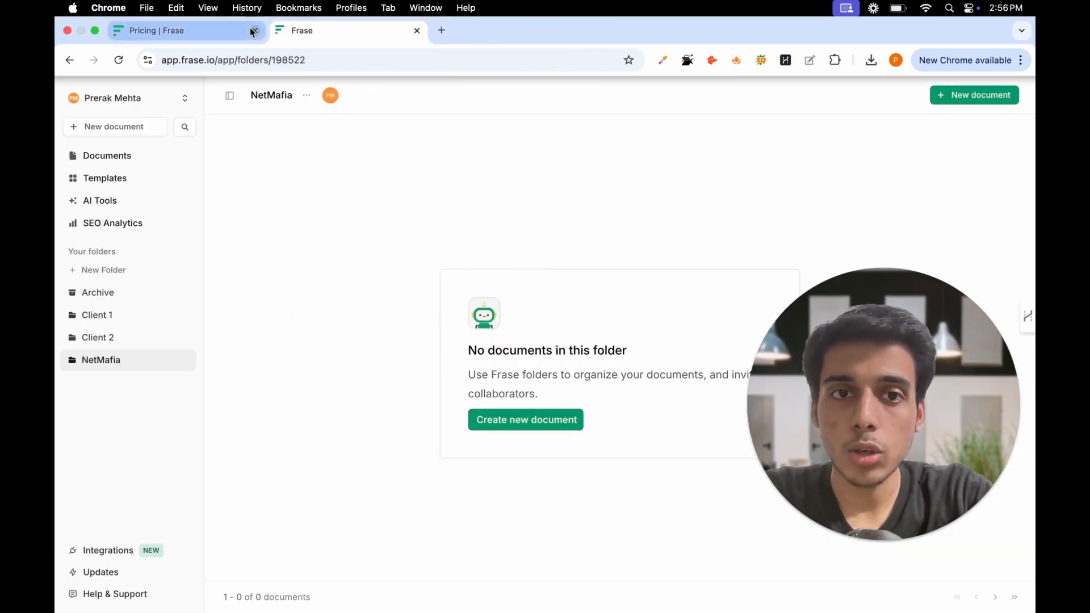
click(253, 32)
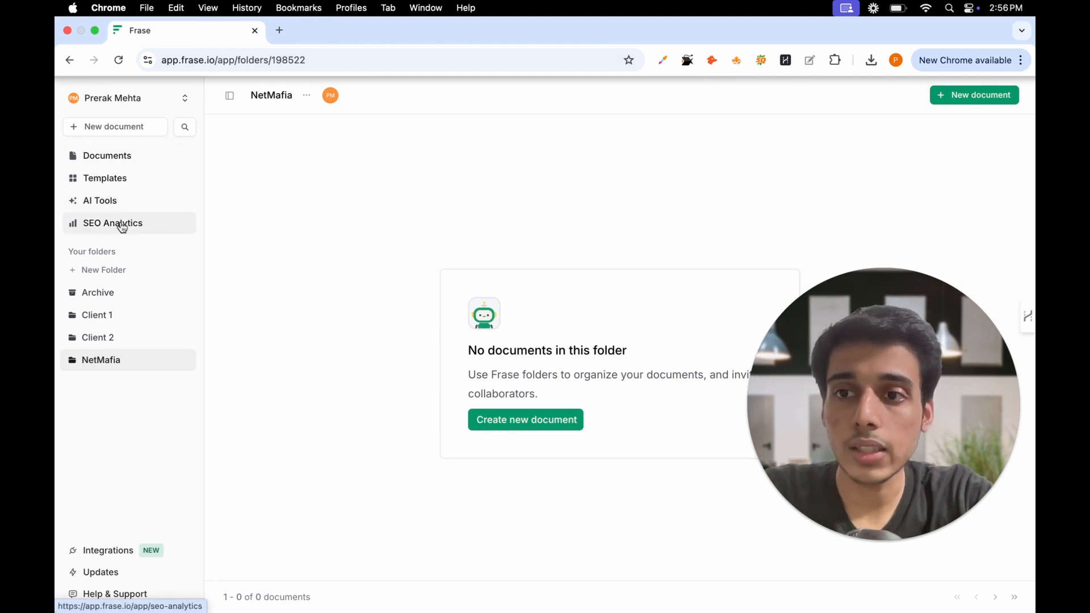
Step: Look through the workspace's Templates, featured AI Tools and SEO Analytics sections
click(112, 180)
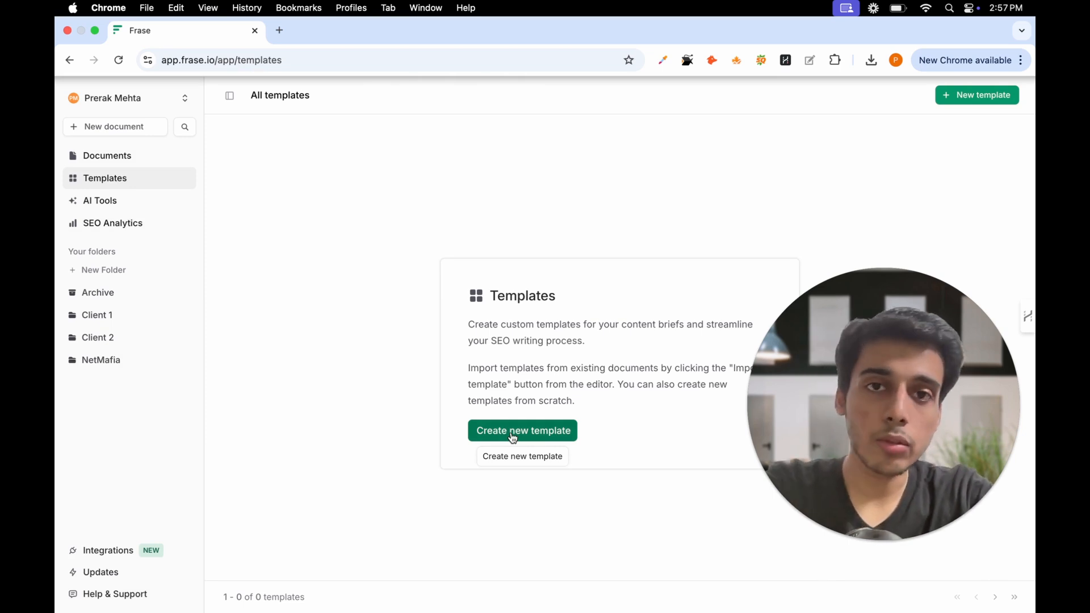
click(98, 202)
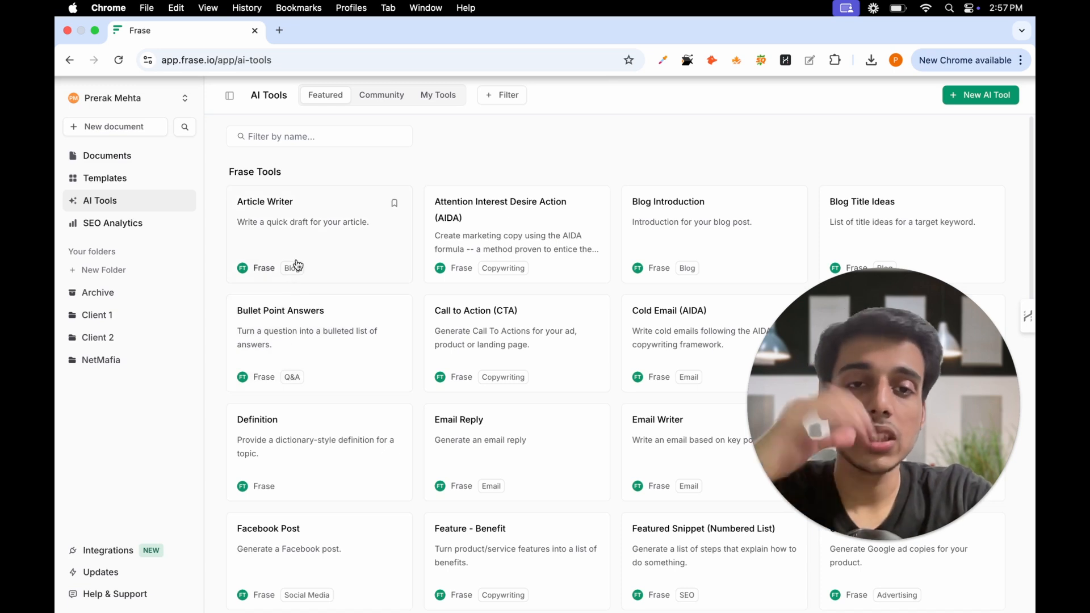
scroll(389, 460, down, 2)
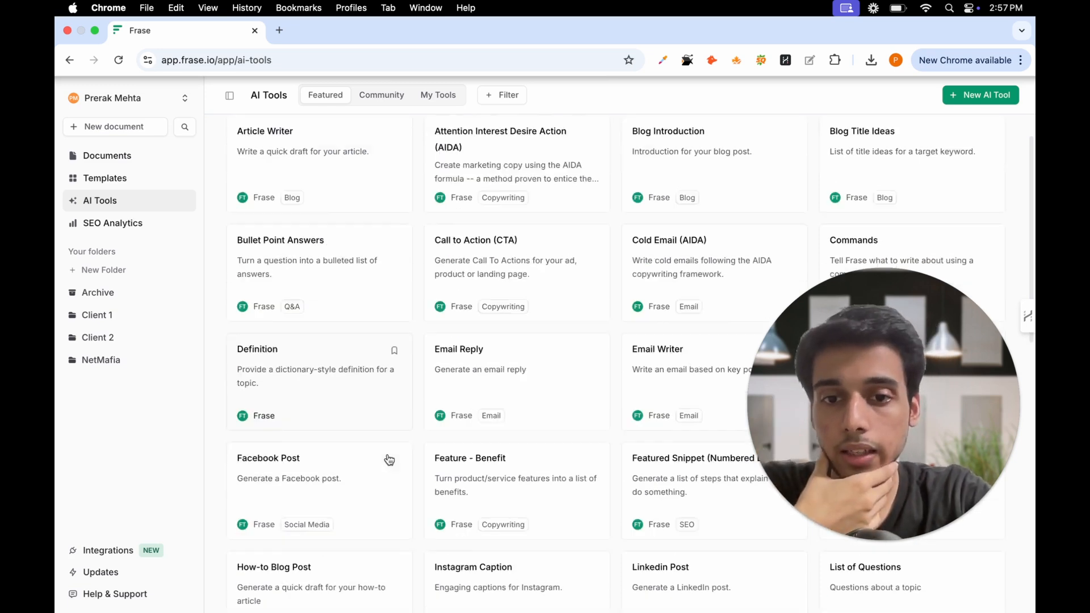
scroll(390, 460, down, 5)
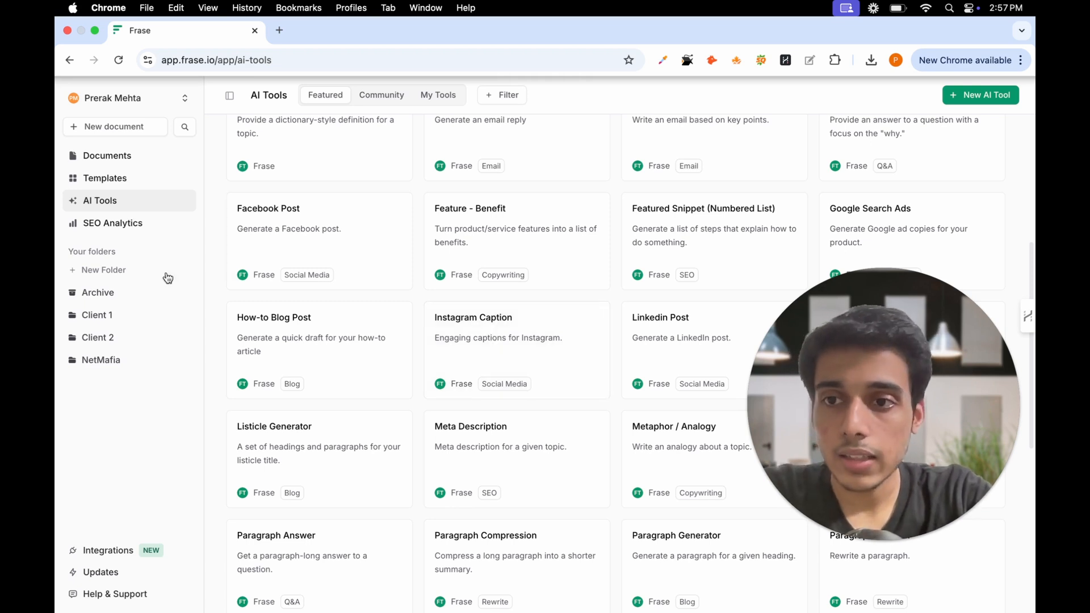
click(116, 233)
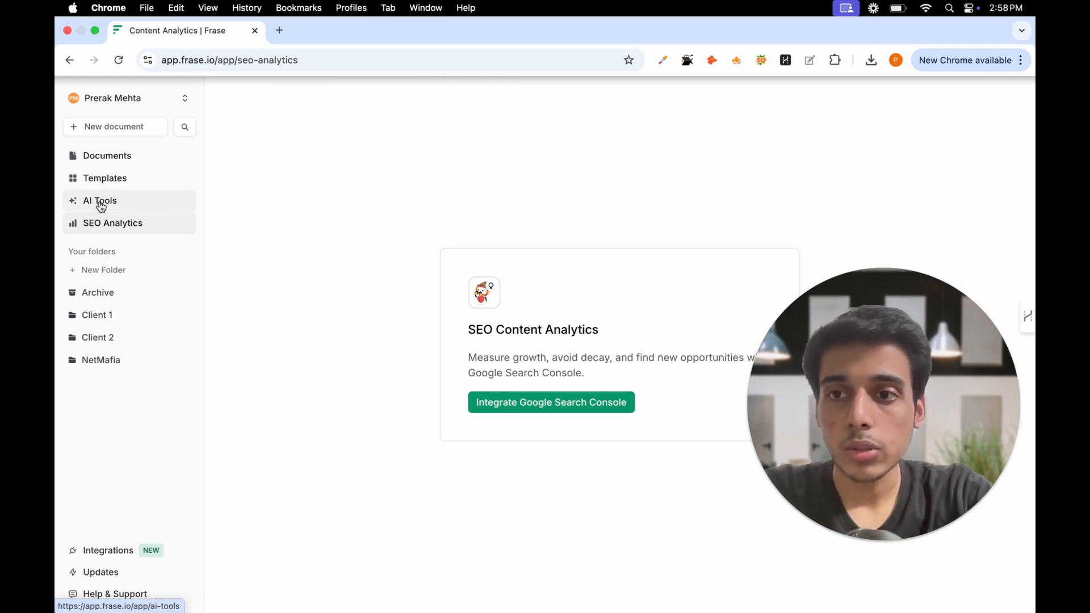
Step: In the NetMafia folder, start a new SEO Workflow document with the search query "what is domain rating"
click(98, 367)
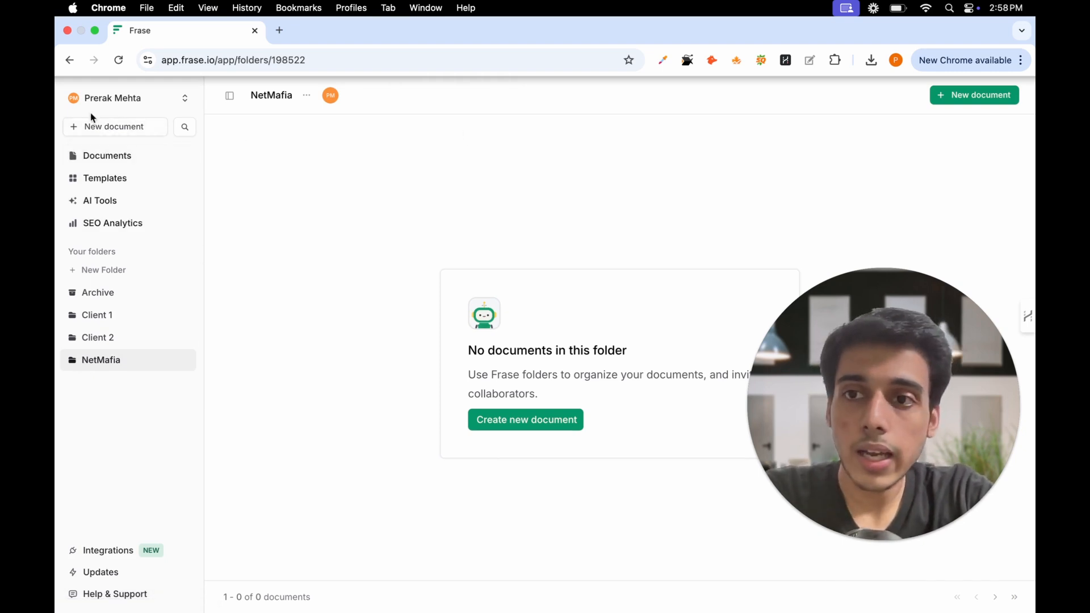
click(82, 127)
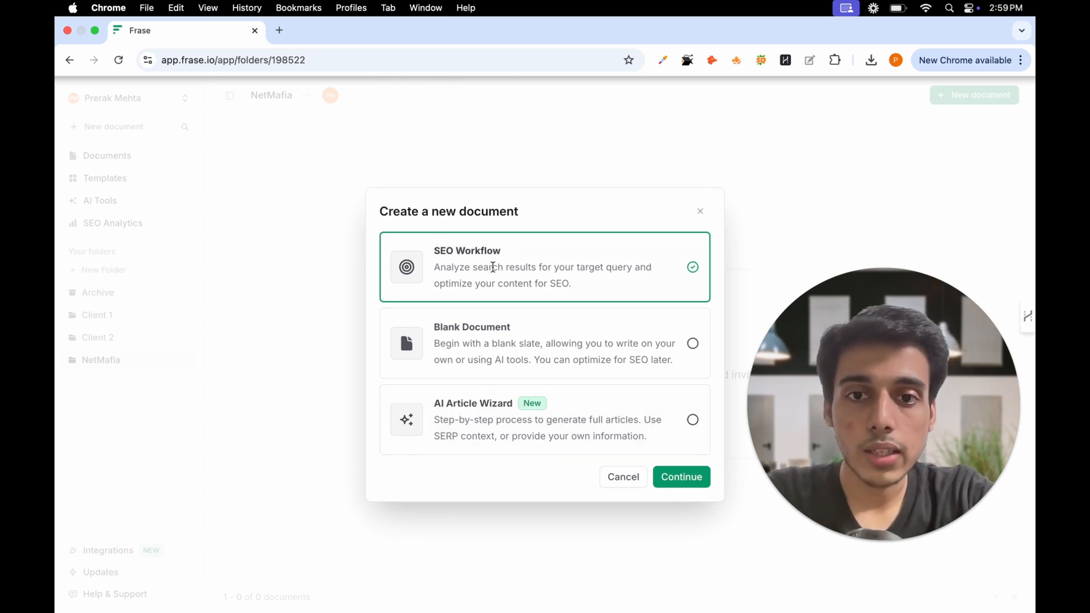
click(683, 480)
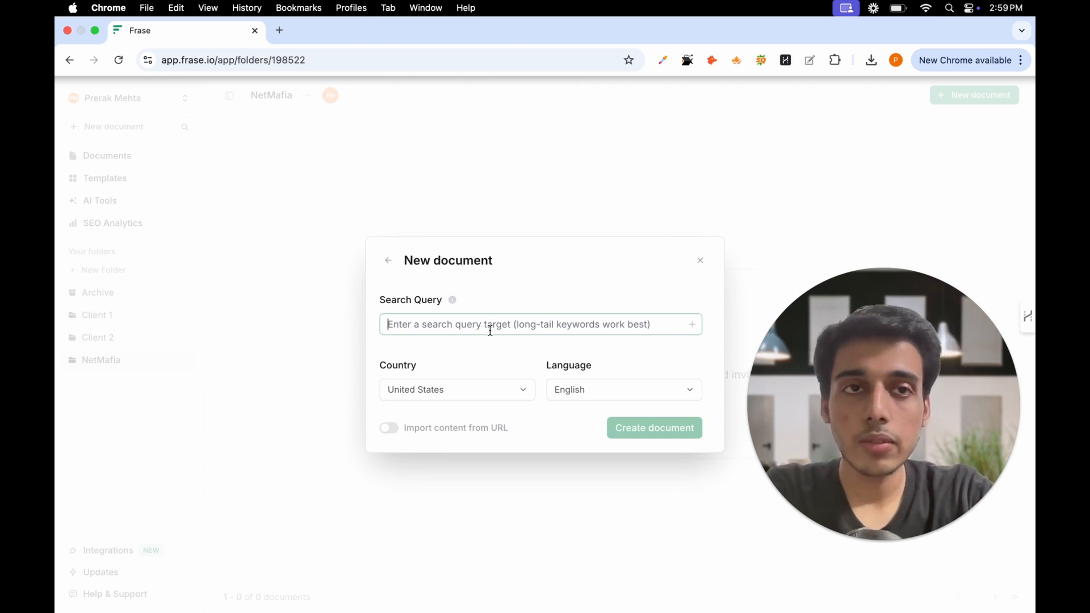
text(what)
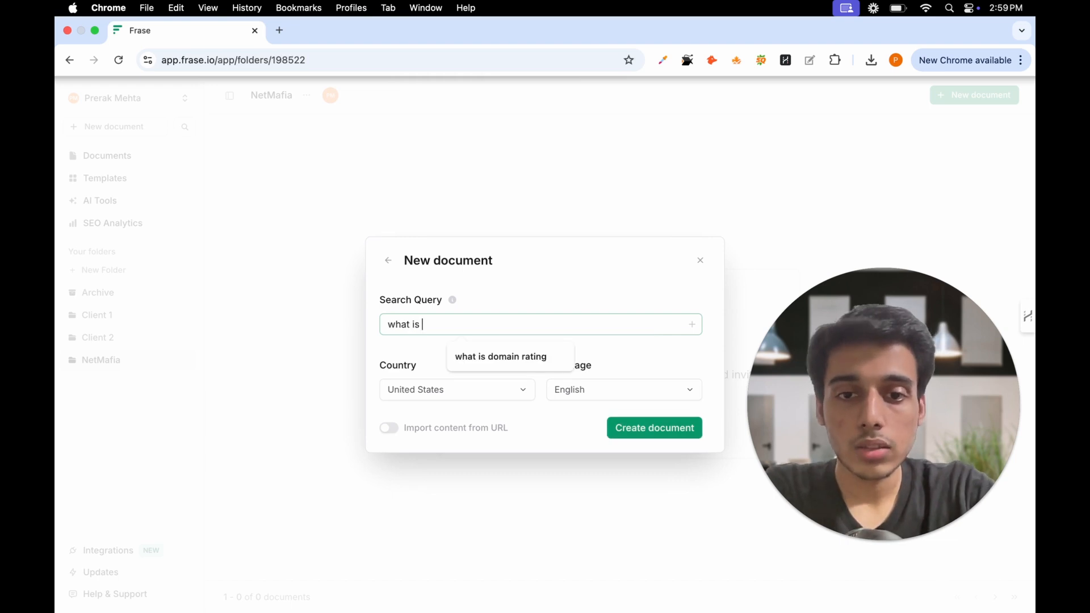
text( is)
click(492, 360)
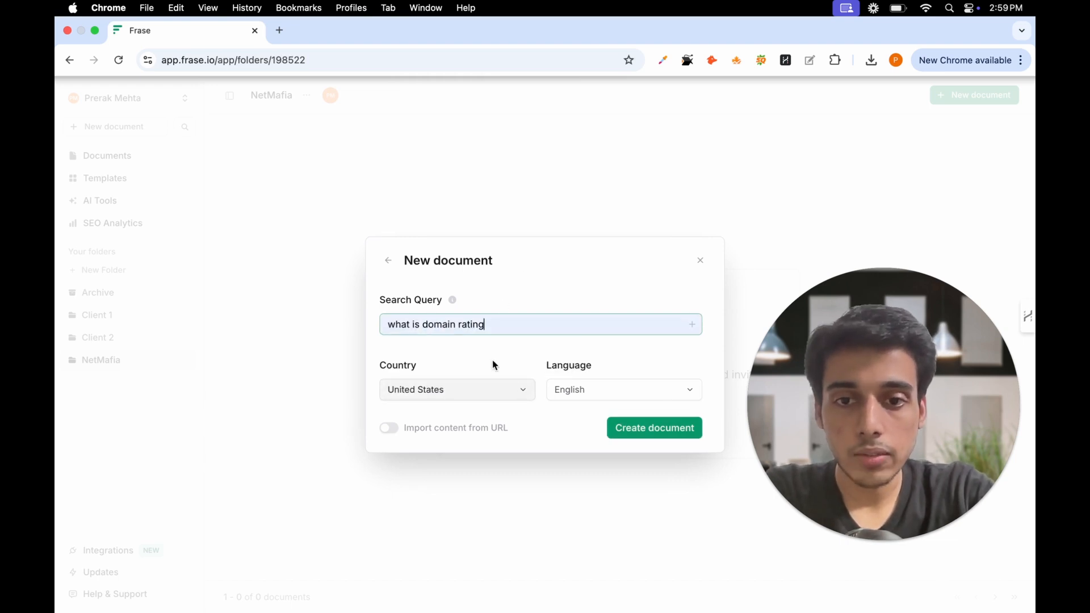
Step: Set the new document's country to India and keep English as its language
click(486, 397)
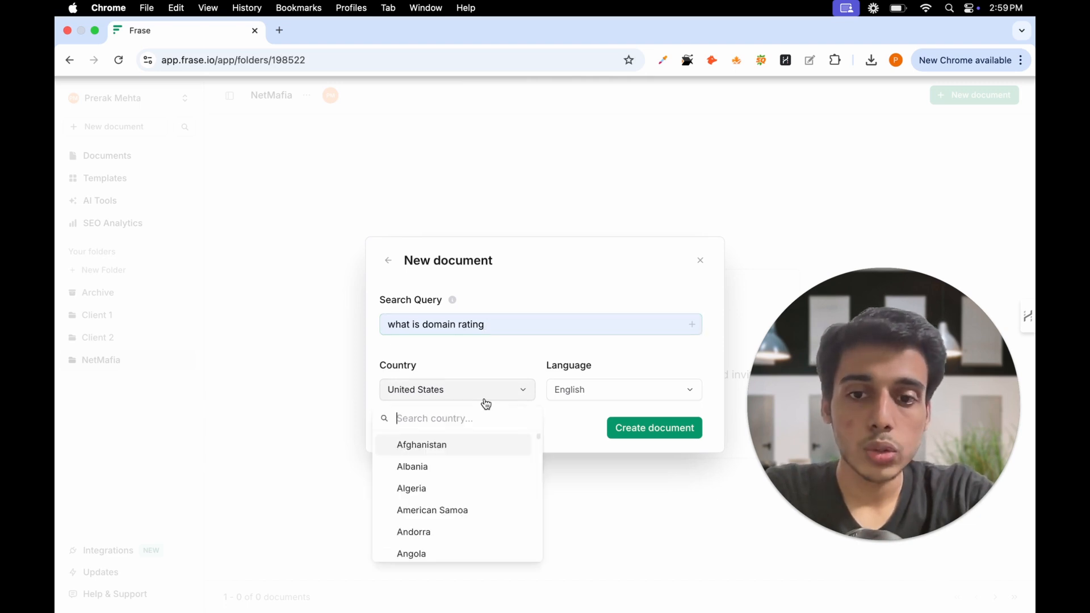
text(india)
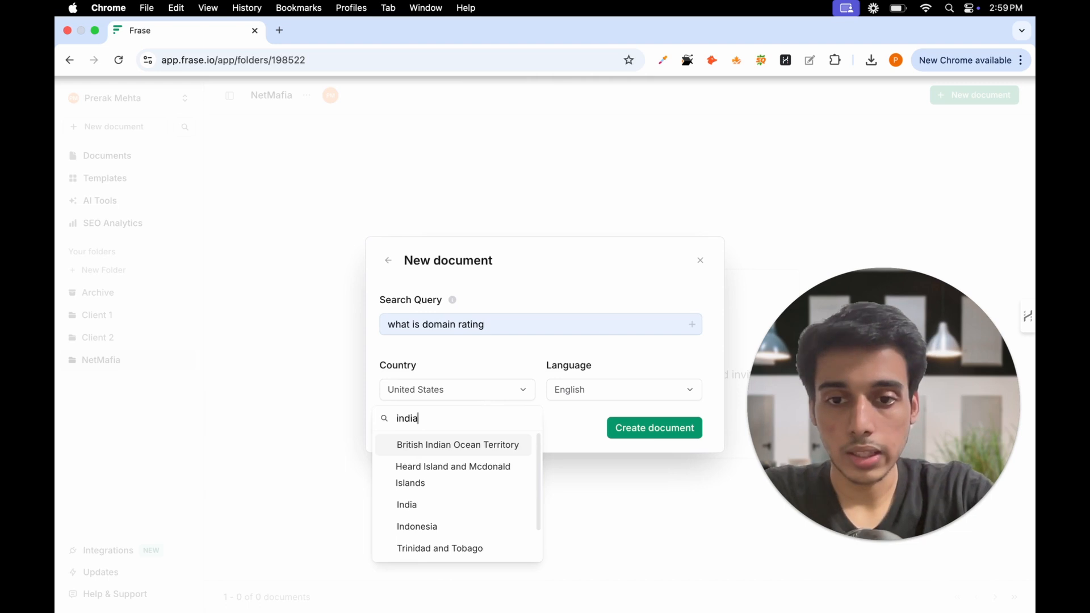
click(443, 504)
click(627, 398)
click(596, 394)
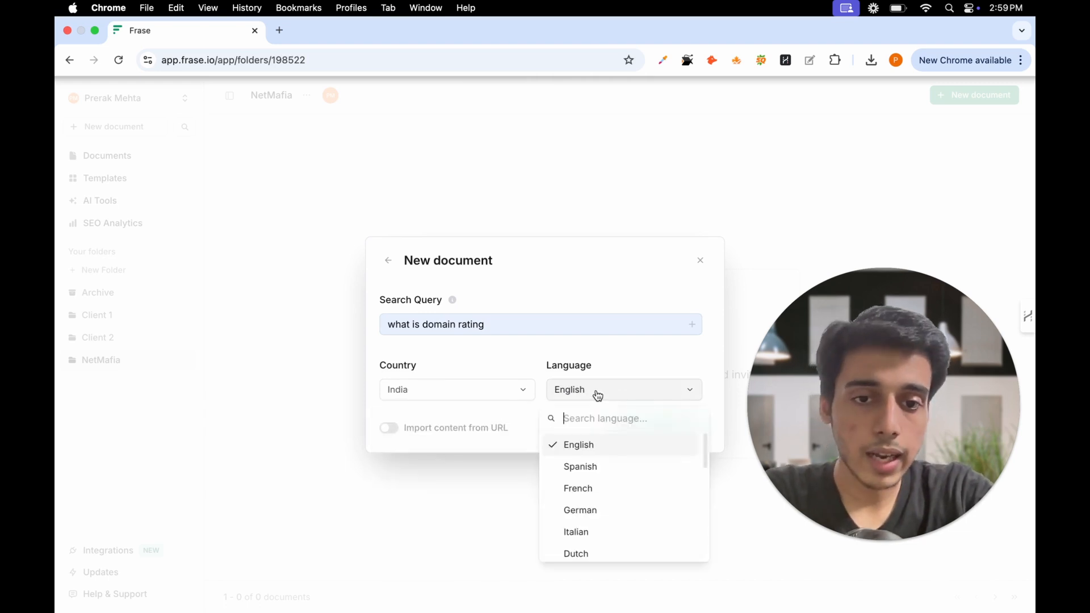
click(596, 394)
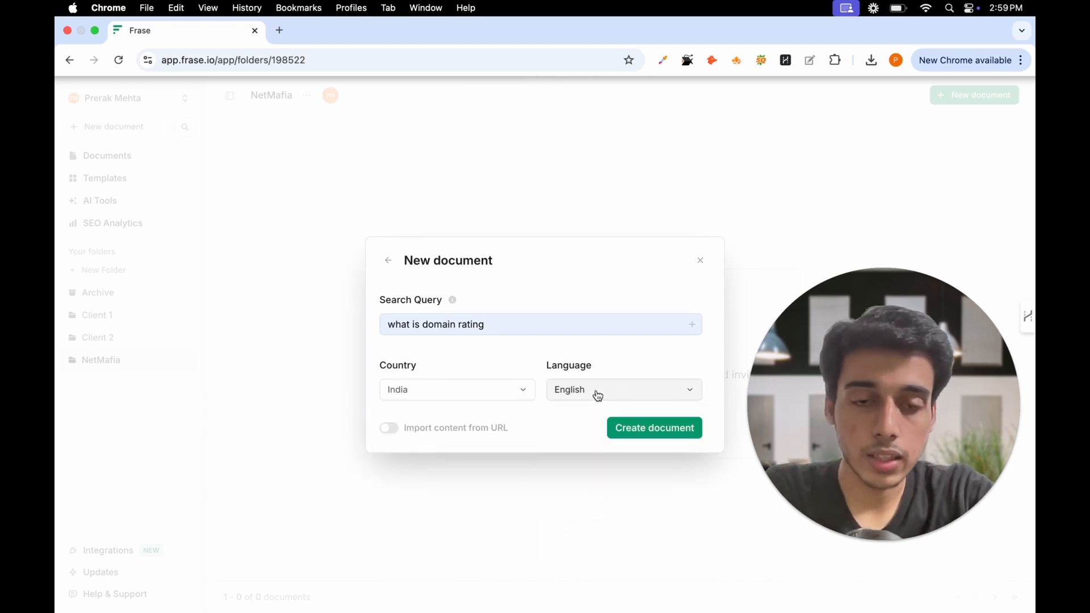
click(389, 429)
click(413, 460)
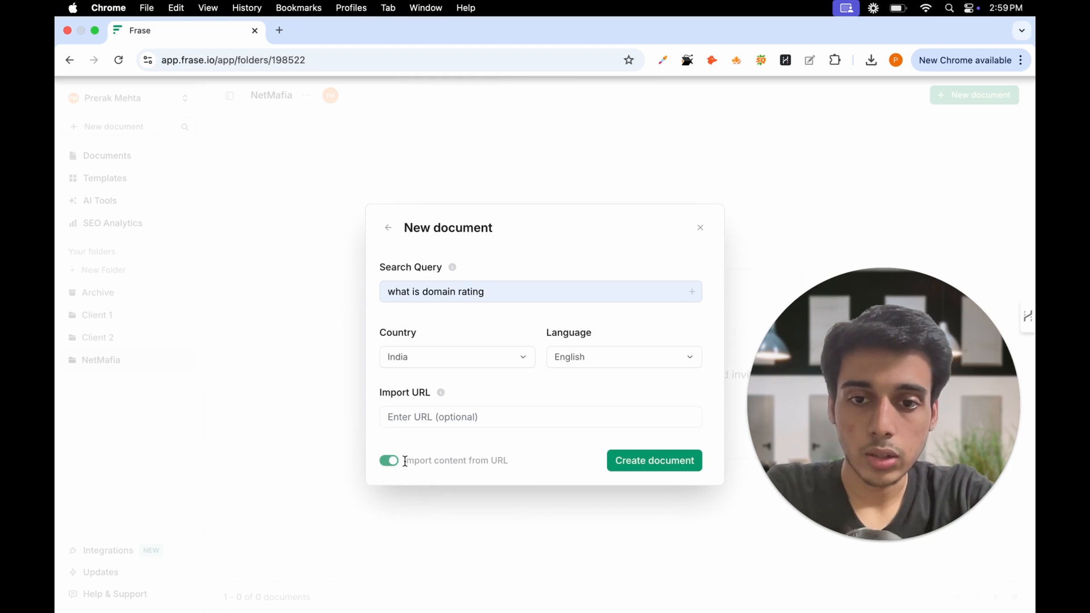
click(426, 423)
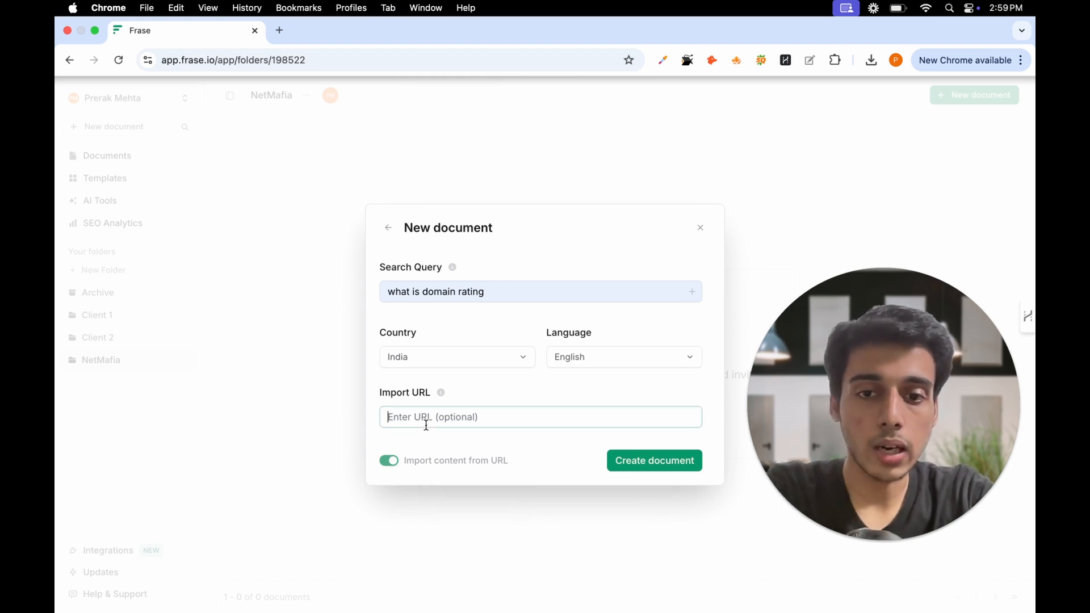
click(391, 461)
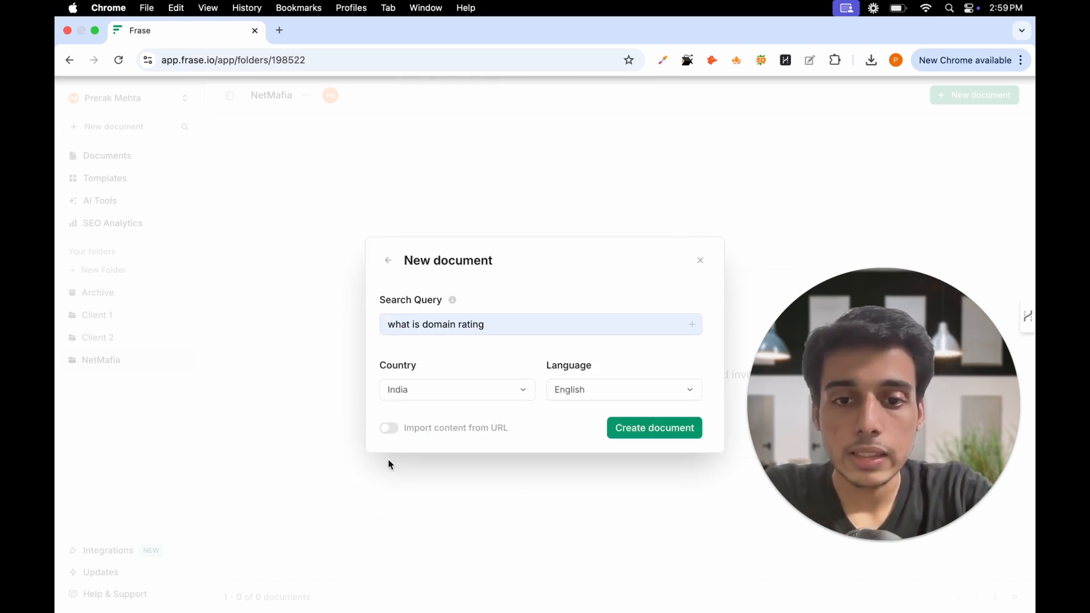
Step: Create the document and start the research of the top 20 Google results for its search query
click(633, 430)
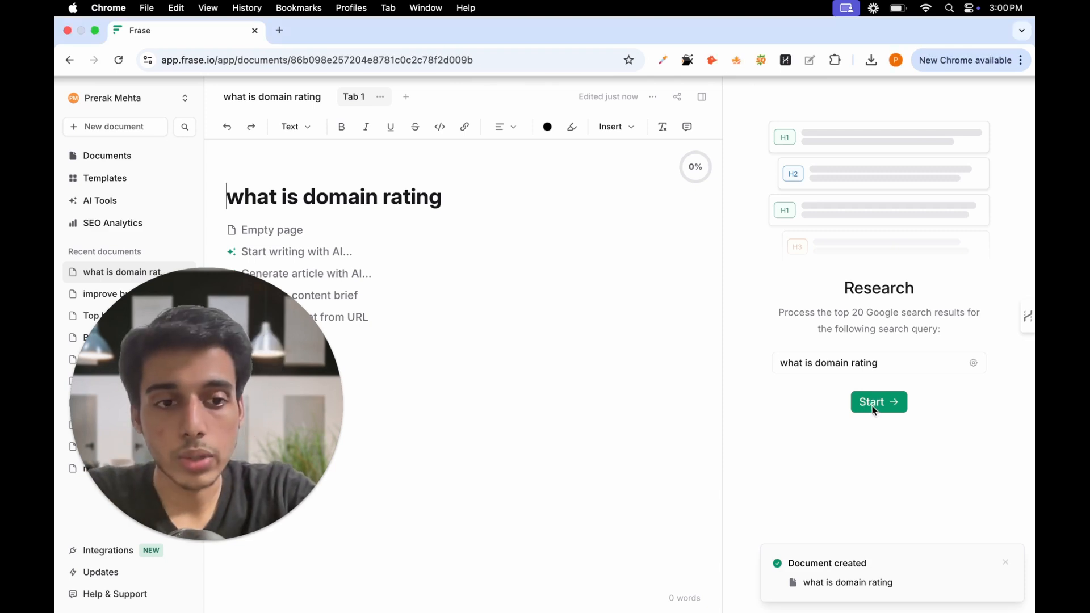
click(867, 403)
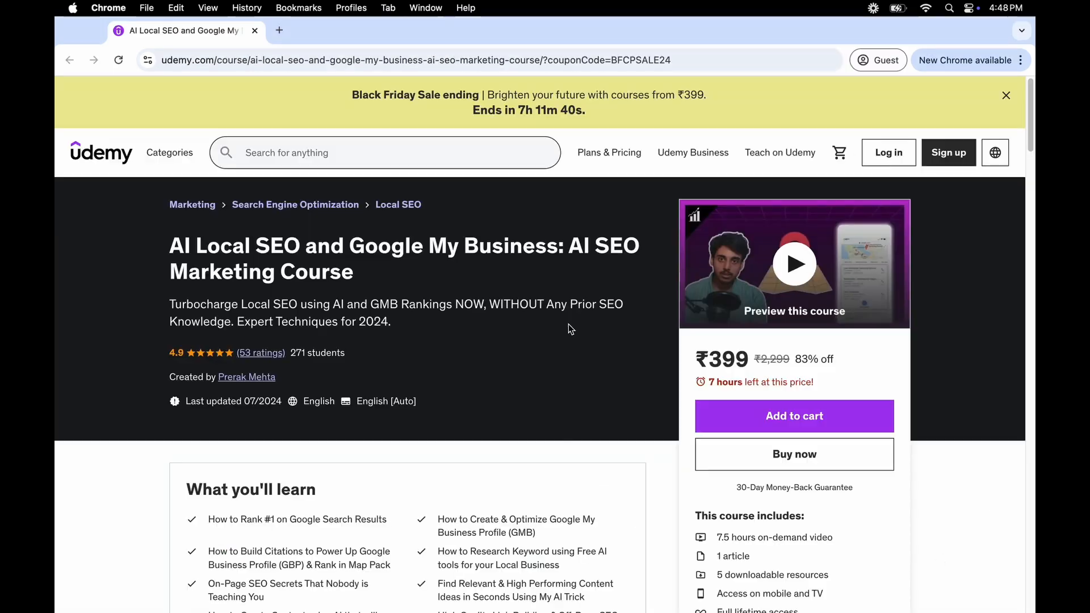
Step: Examine the Udemy AI Local SEO course page, including its learning goals, course content, description, related courses, instructor profile and reviews
scroll(571, 328, down, 2)
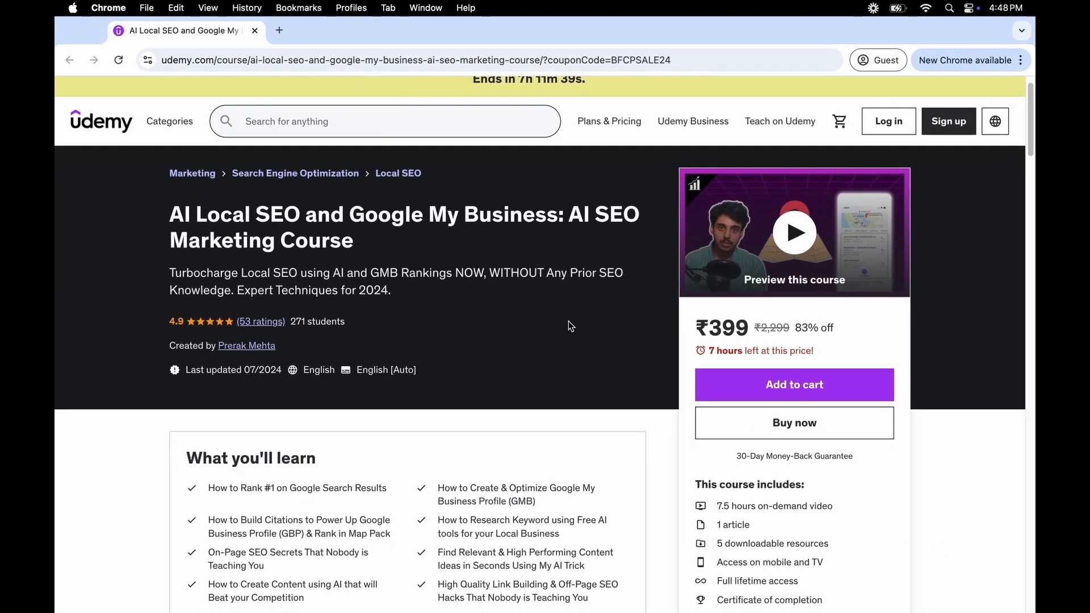
scroll(568, 322, down, 4)
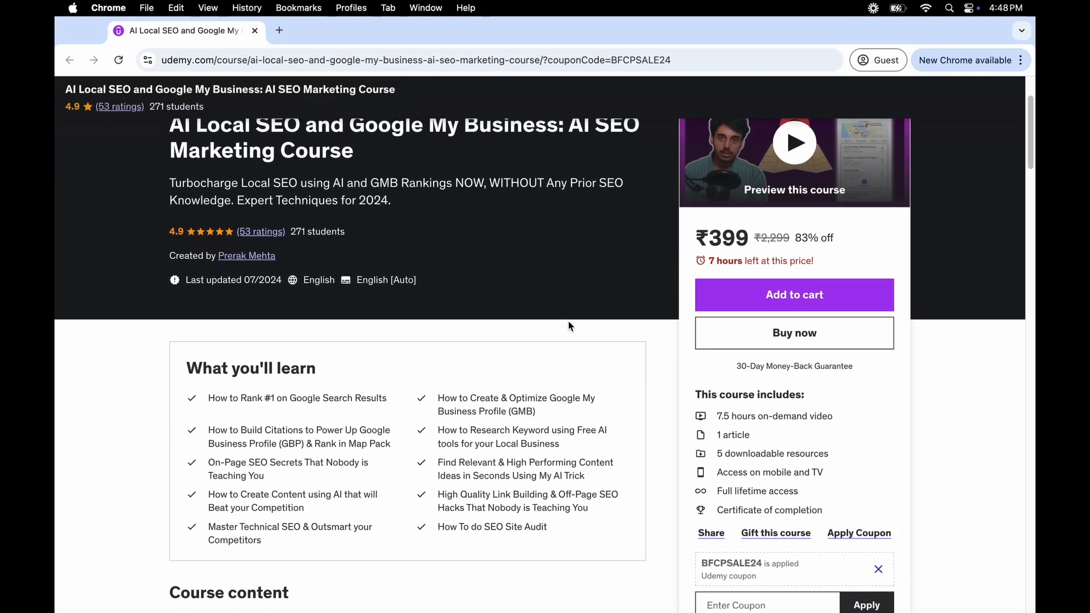
scroll(568, 323, down, 4)
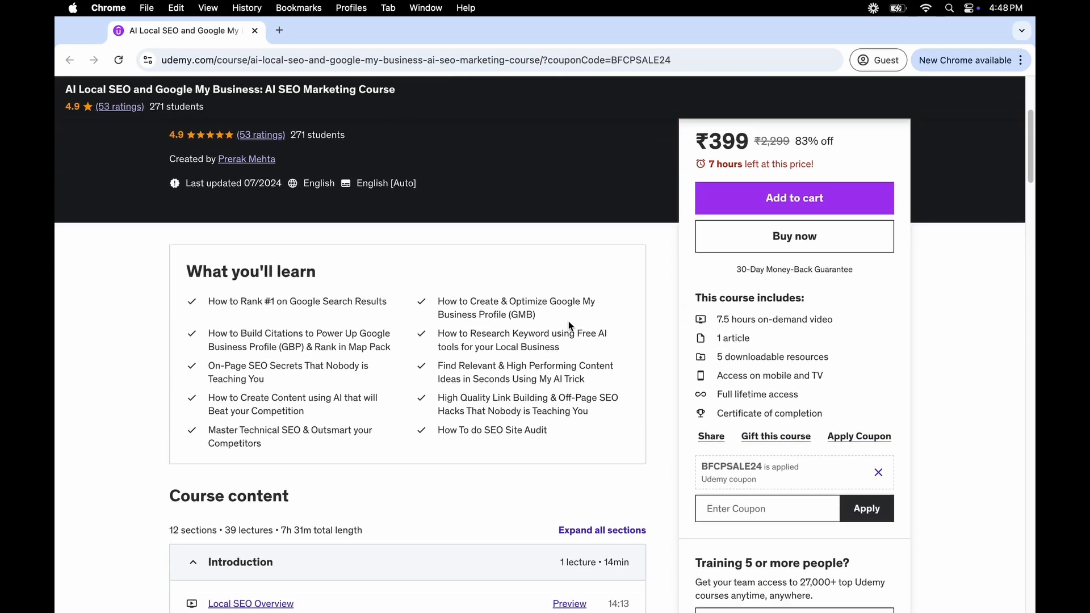
scroll(569, 323, down, 5)
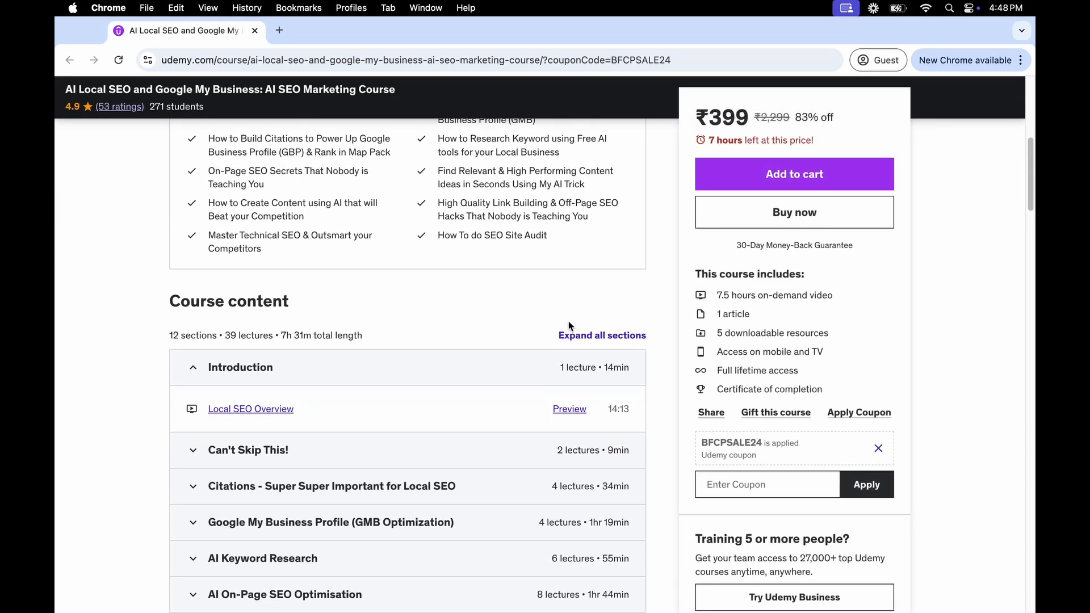
scroll(568, 321, down, 6)
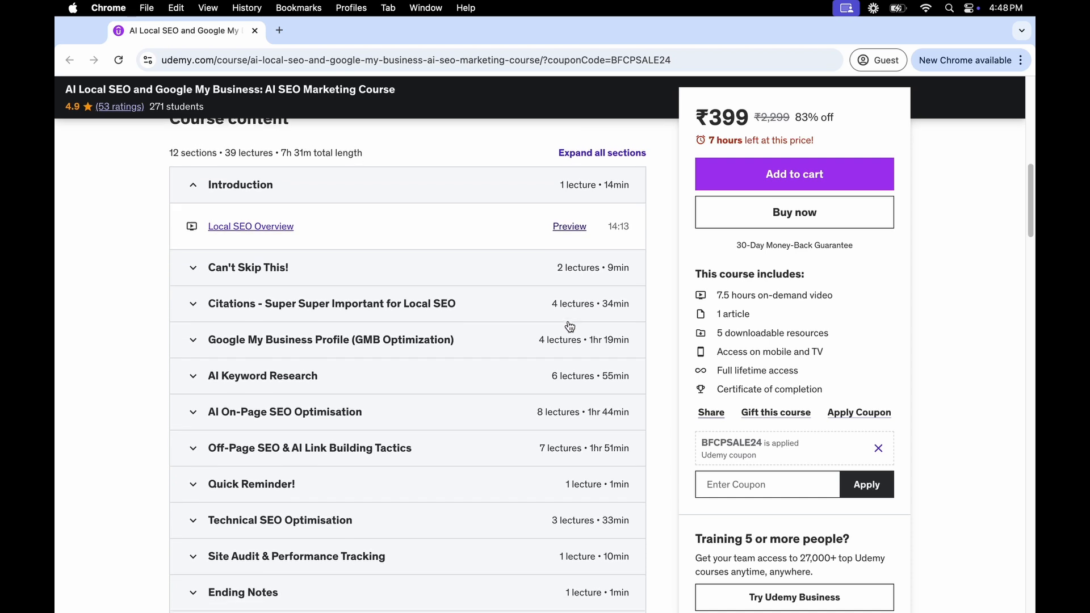
scroll(569, 326, down, 8)
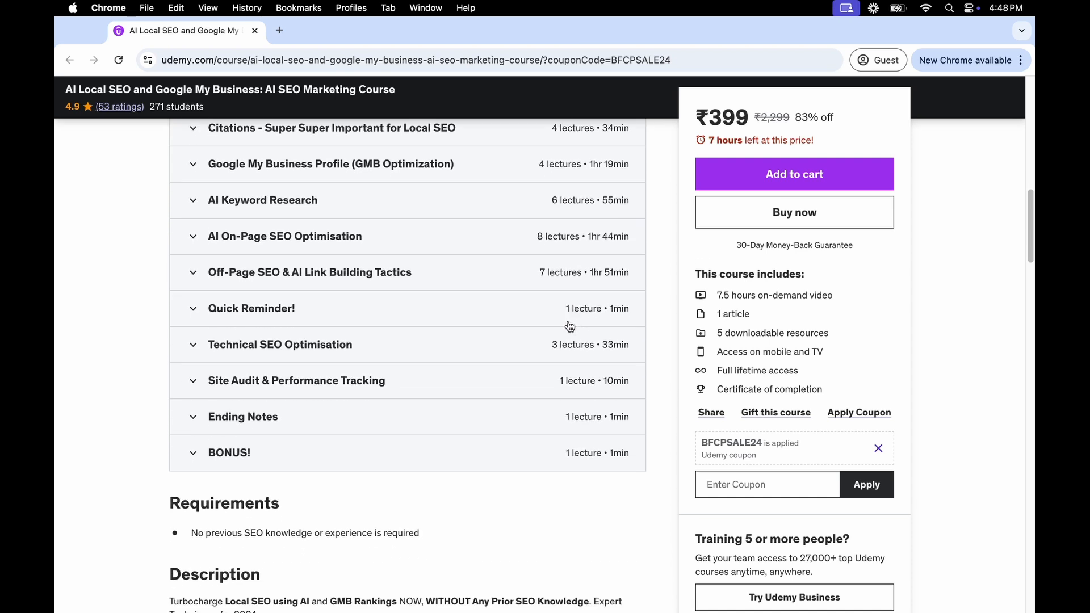
scroll(570, 326, down, 7)
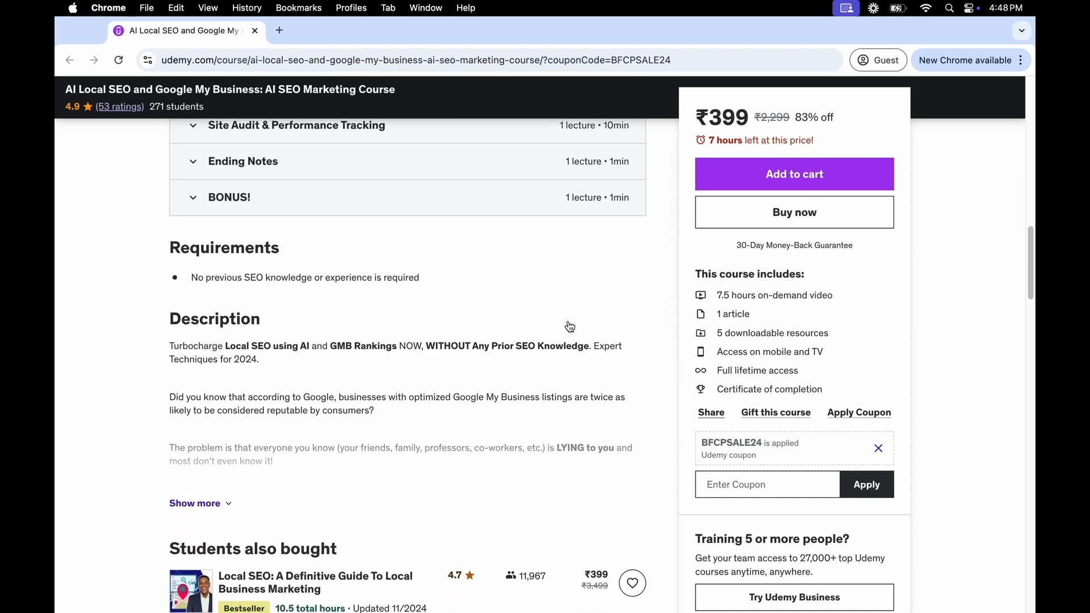
scroll(569, 324, down, 13)
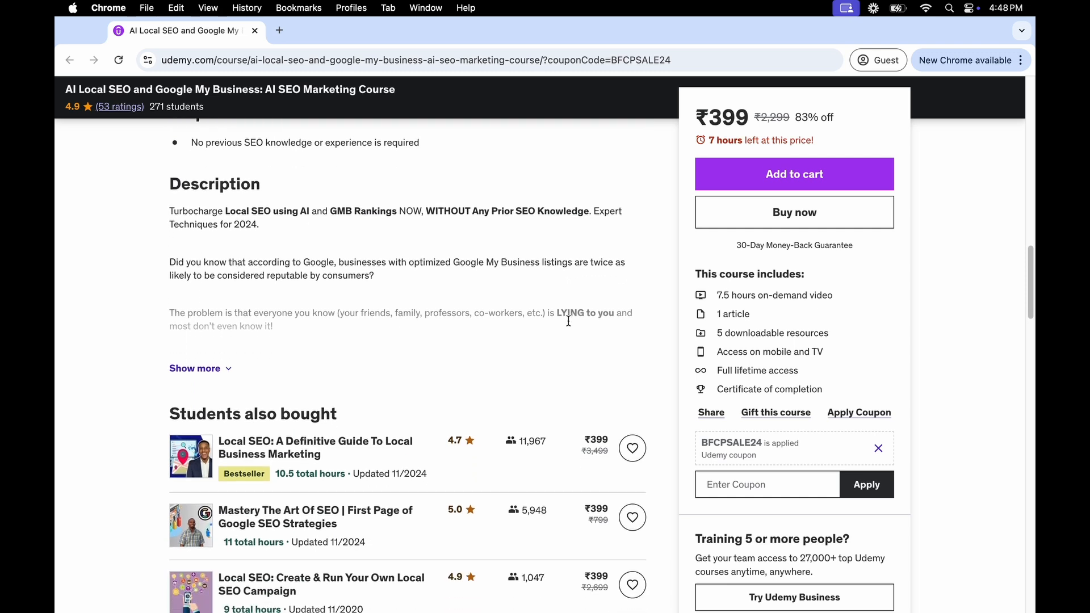
scroll(569, 326, down, 20)
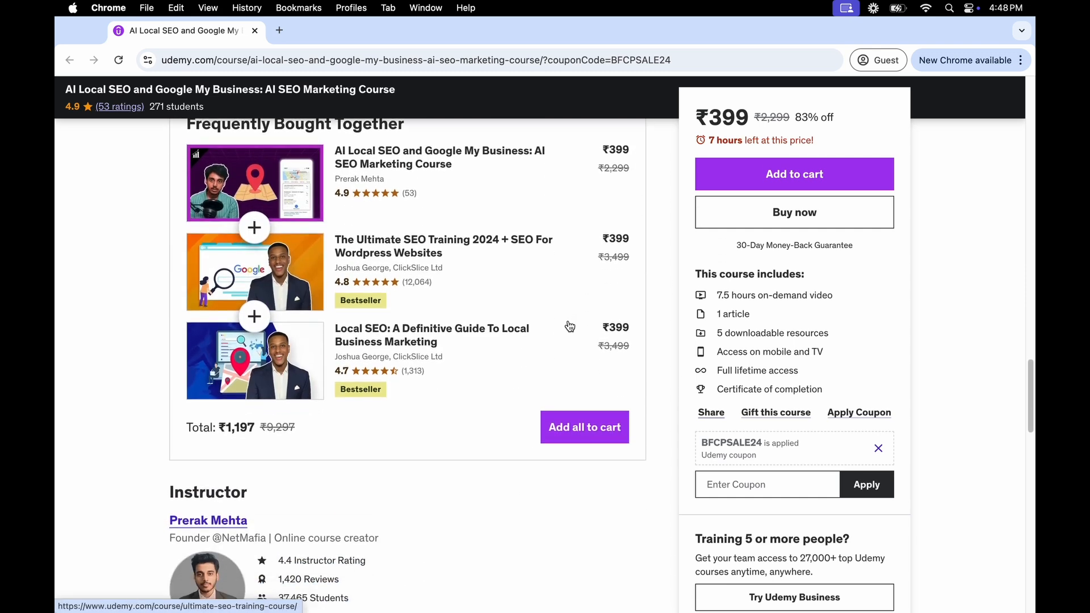
scroll(569, 326, down, 5)
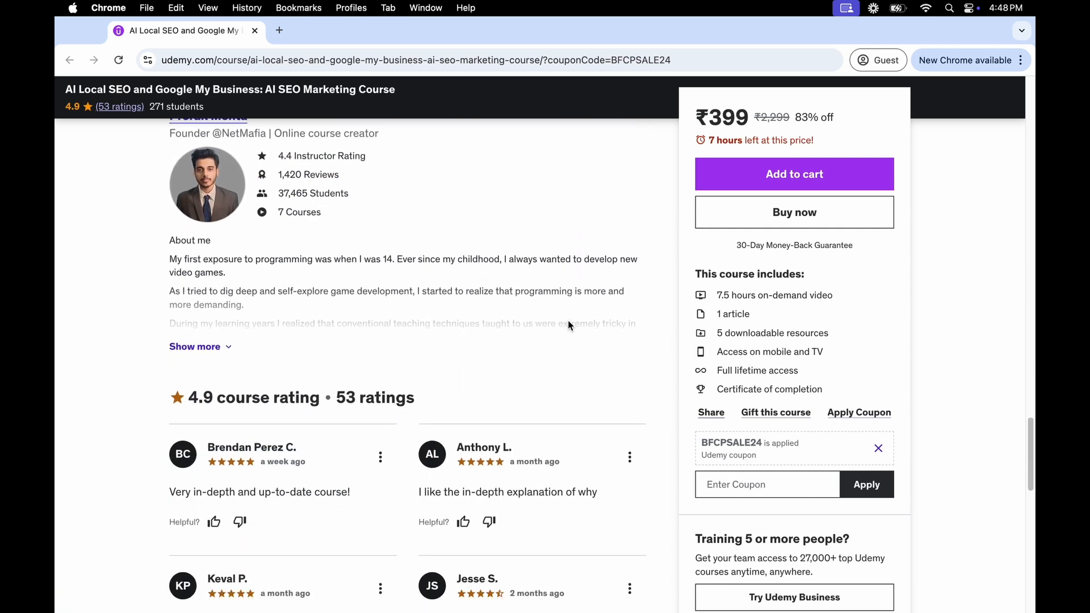
Step: Open the full list of student ratings for the Udemy course and read through the reviews and instructor responses
scroll(493, 499, down, 9)
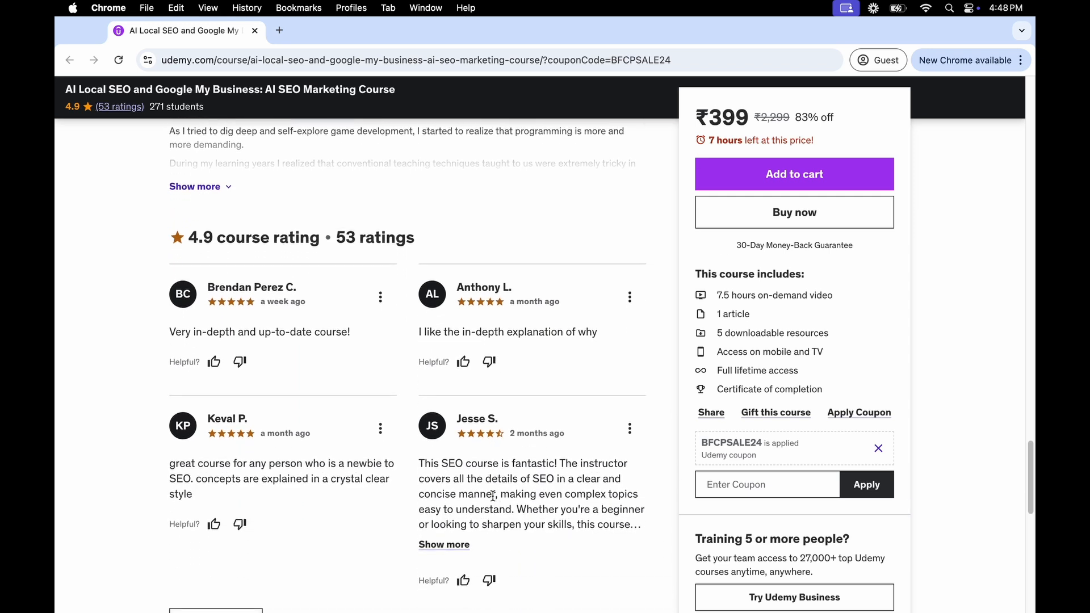
click(254, 528)
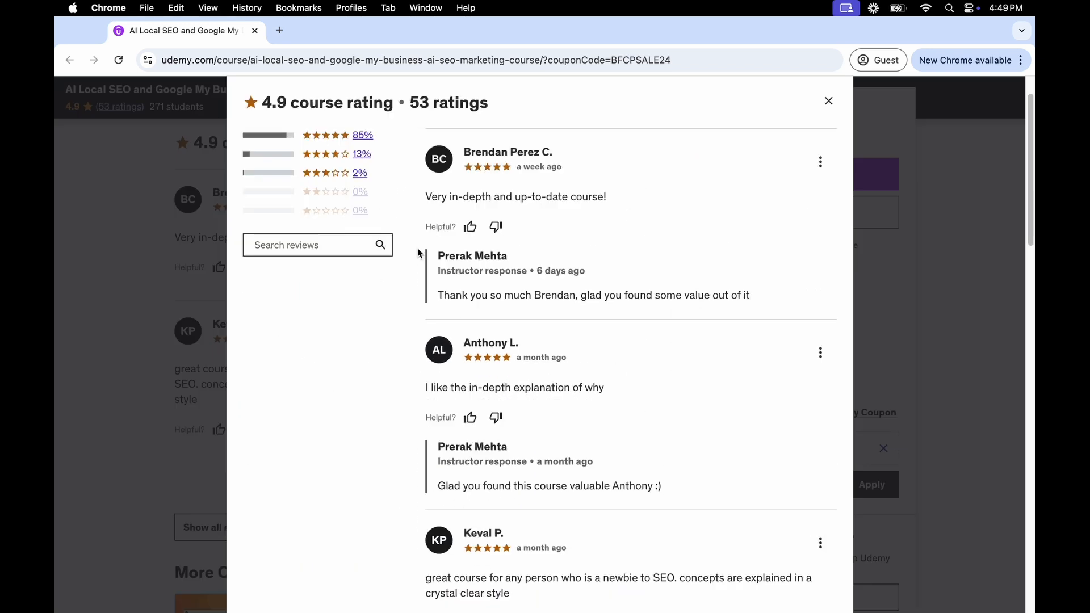
scroll(539, 428, down, 4)
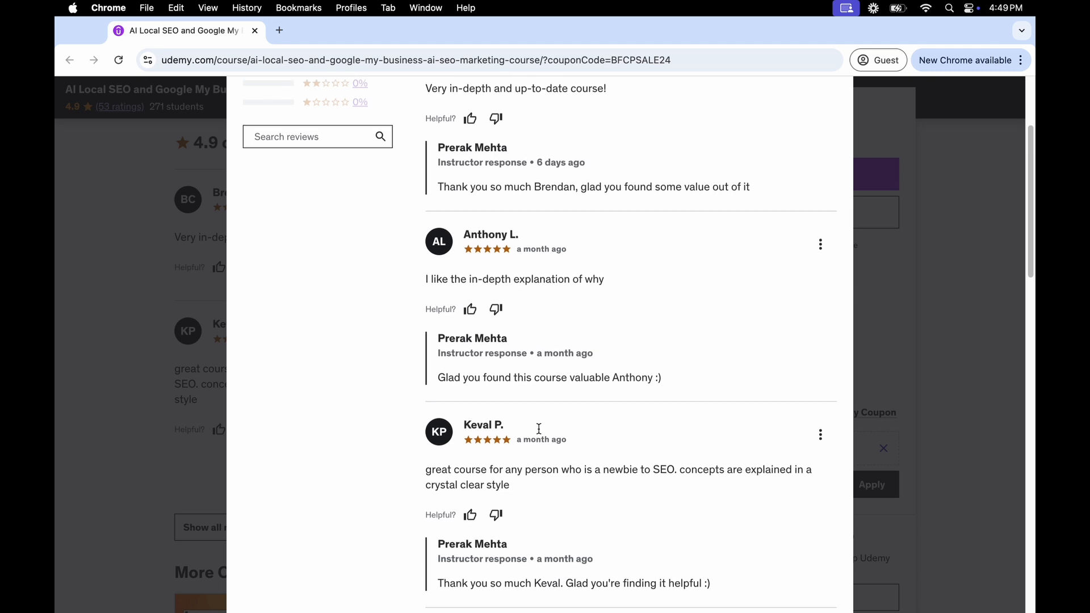
scroll(539, 428, down, 8)
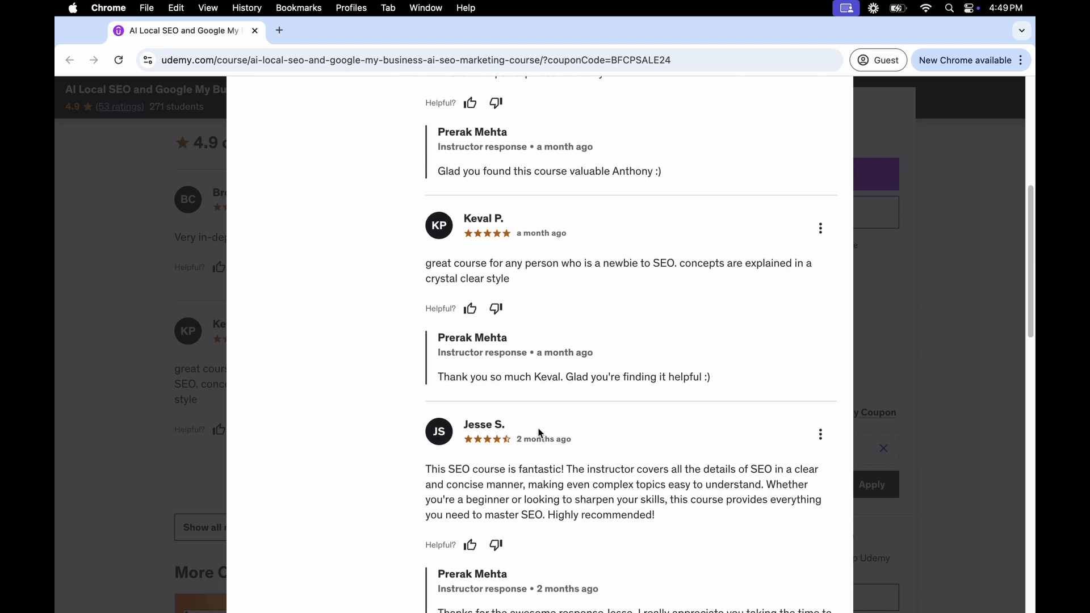
scroll(538, 428, down, 2)
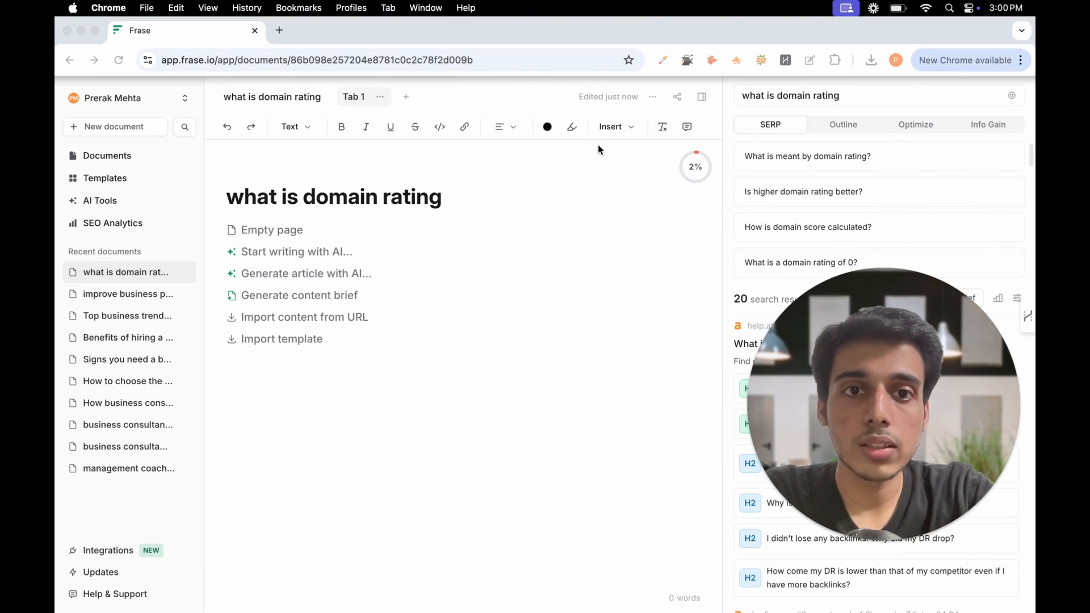
Step: Generate a content brief for the document, adding the Hyperlinks section to the preselected sections and leaving Statistics out
click(301, 296)
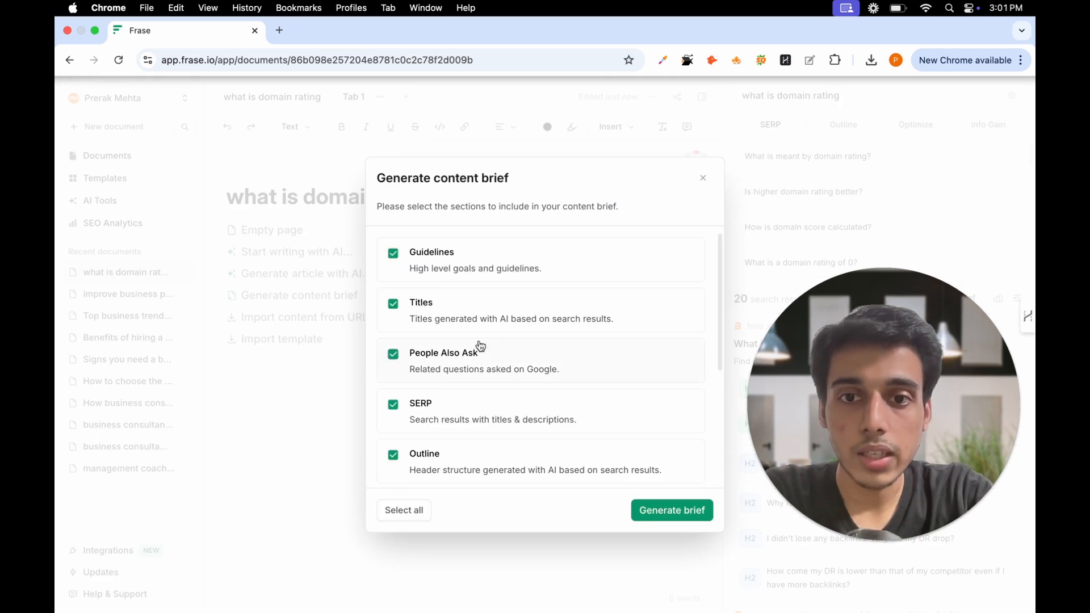
scroll(474, 416, down, 5)
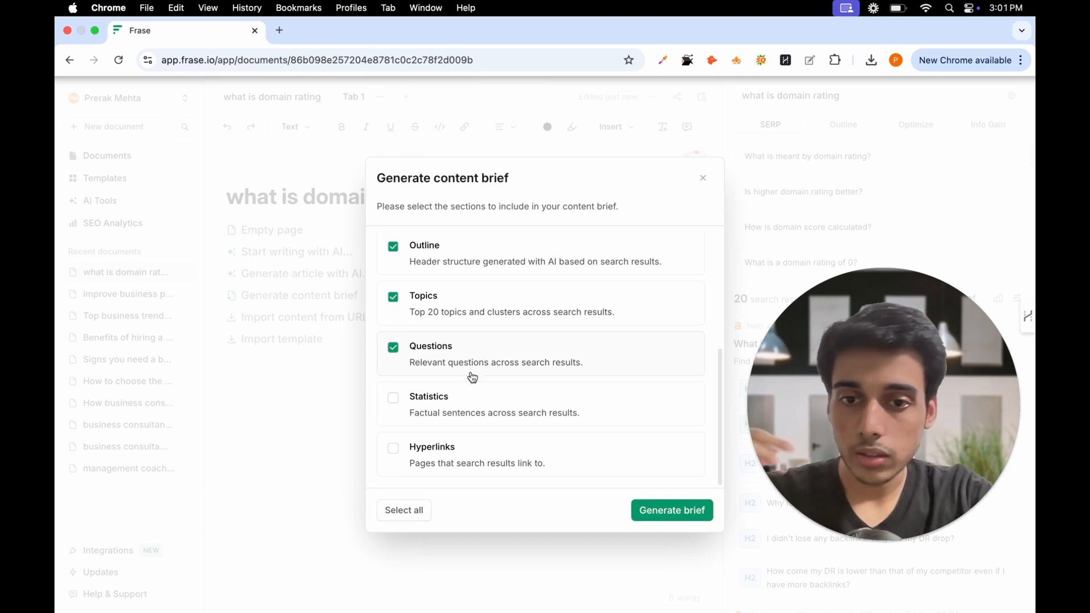
click(460, 420)
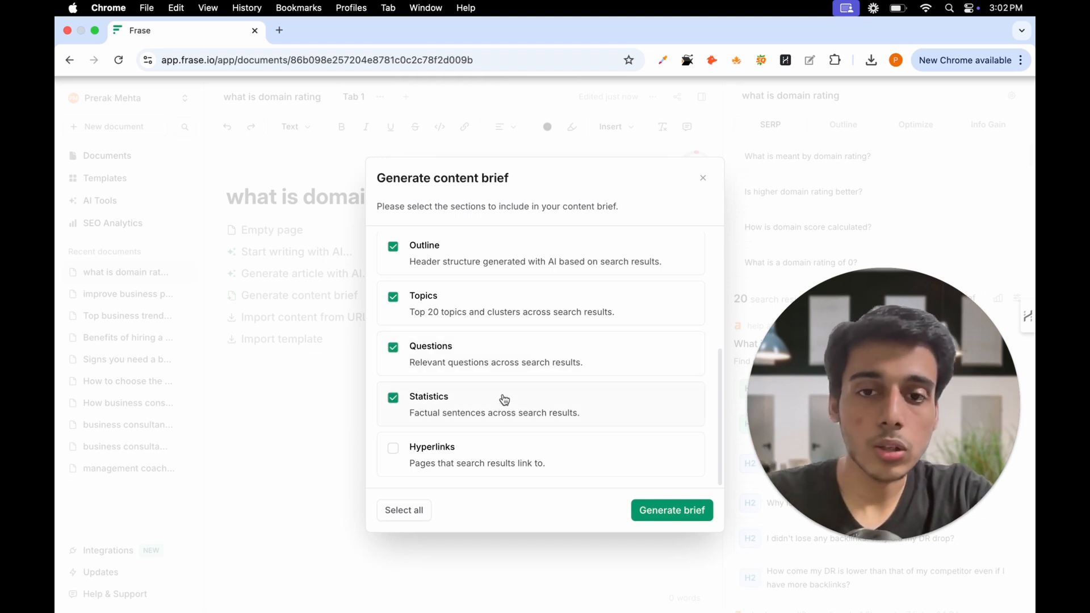
click(404, 400)
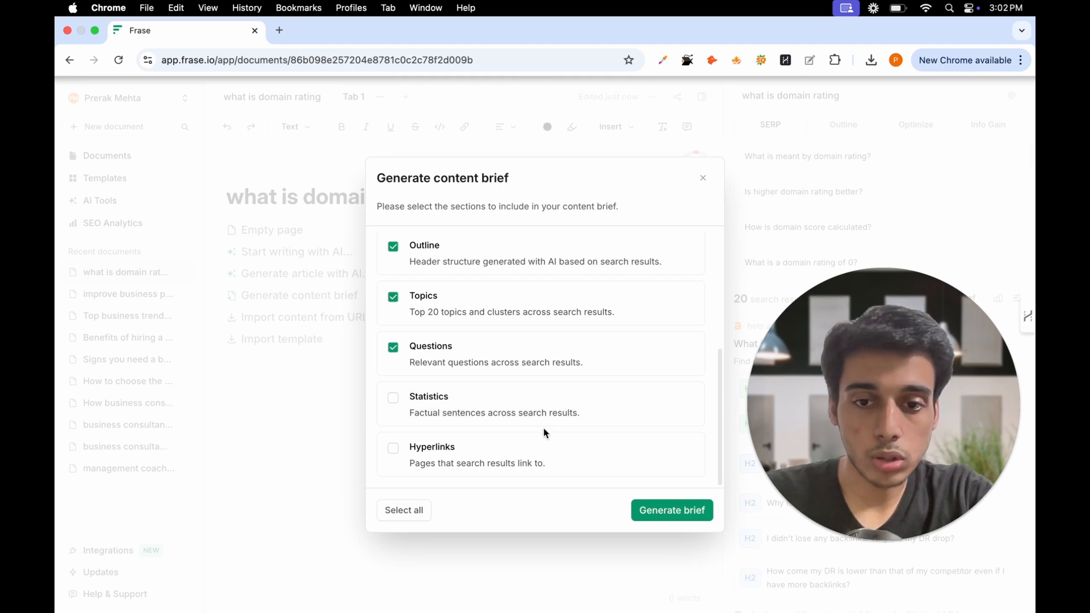
click(506, 448)
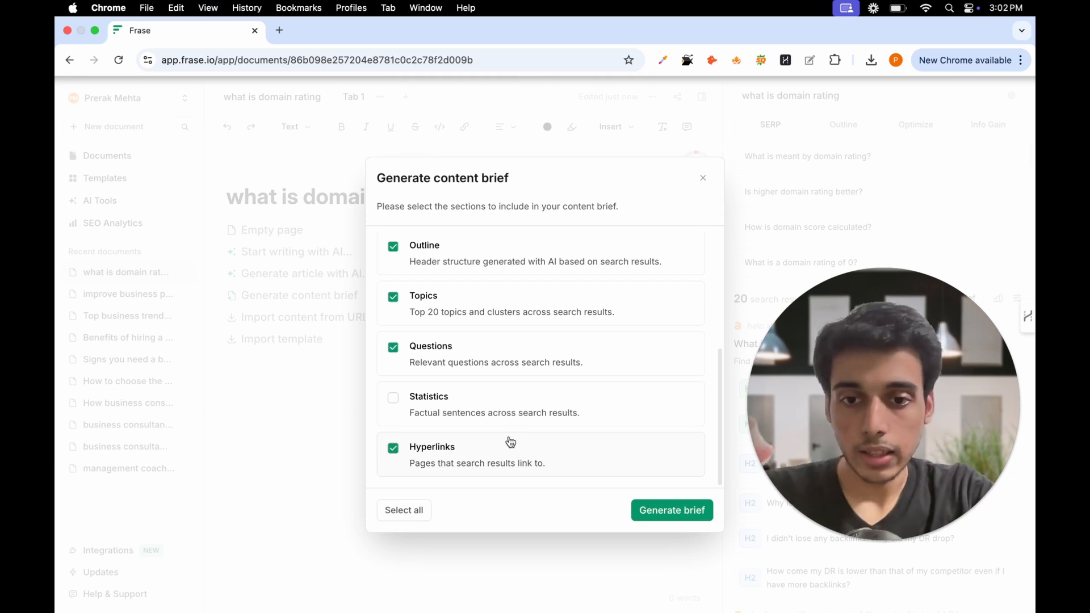
click(681, 509)
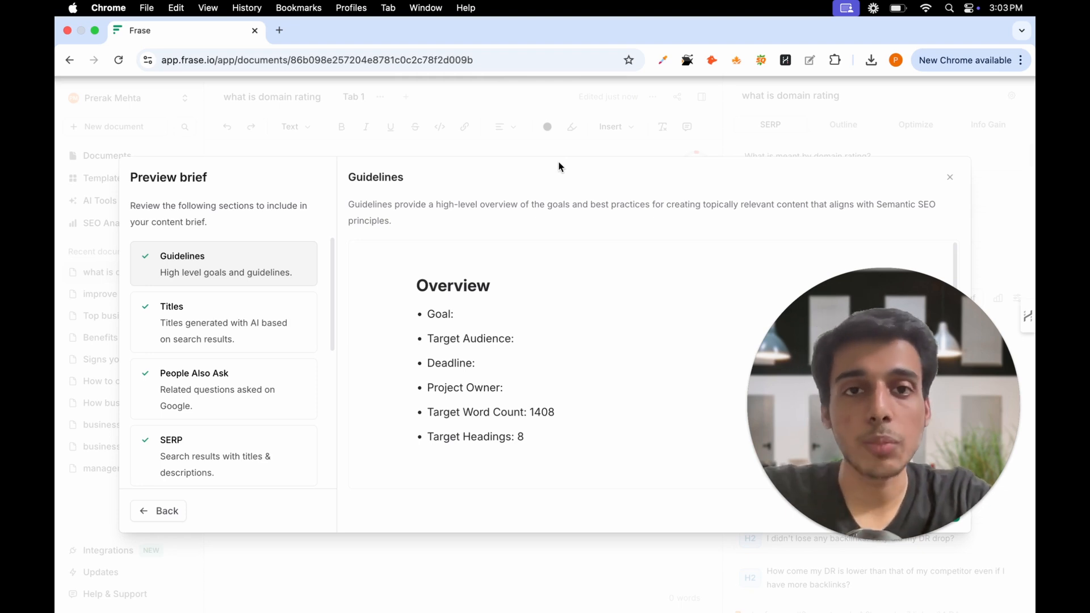
Step: Insert the previewed content brief into the document editor
drag(909, 370, 383, 370)
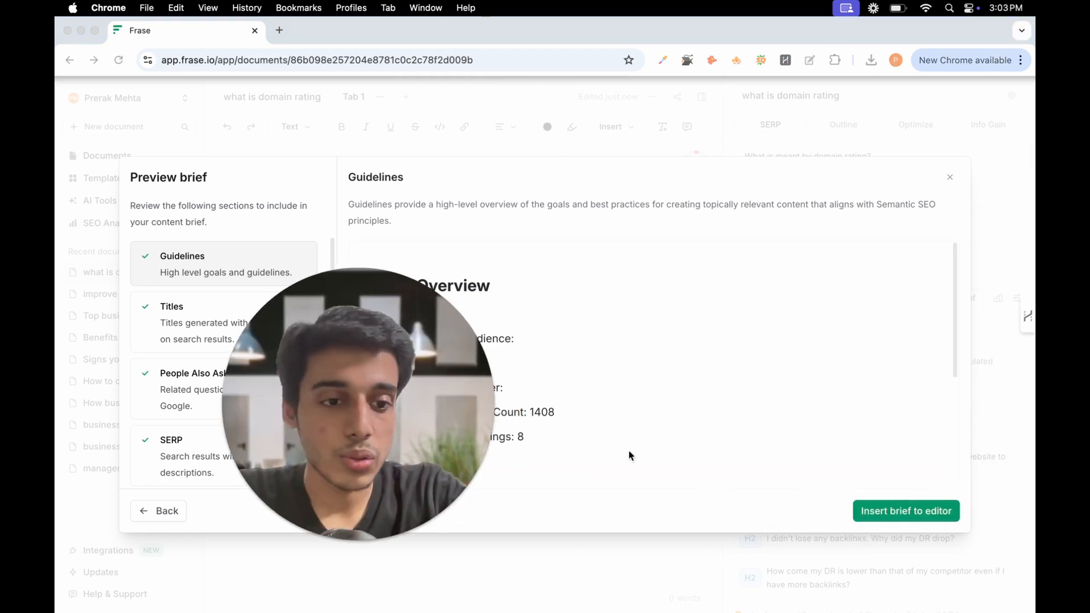
click(907, 512)
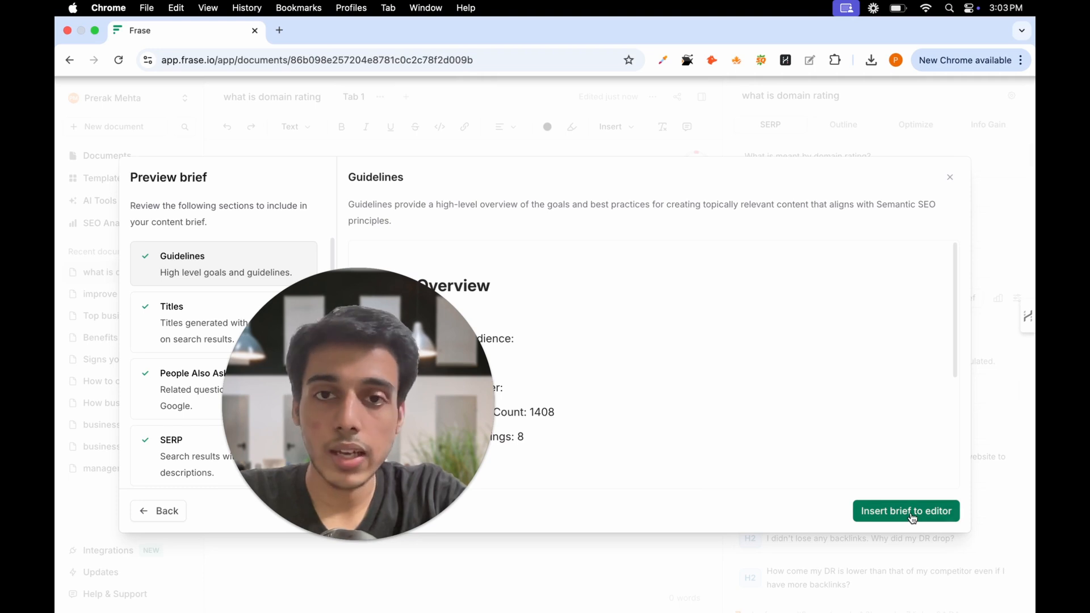
drag(421, 451, 943, 452)
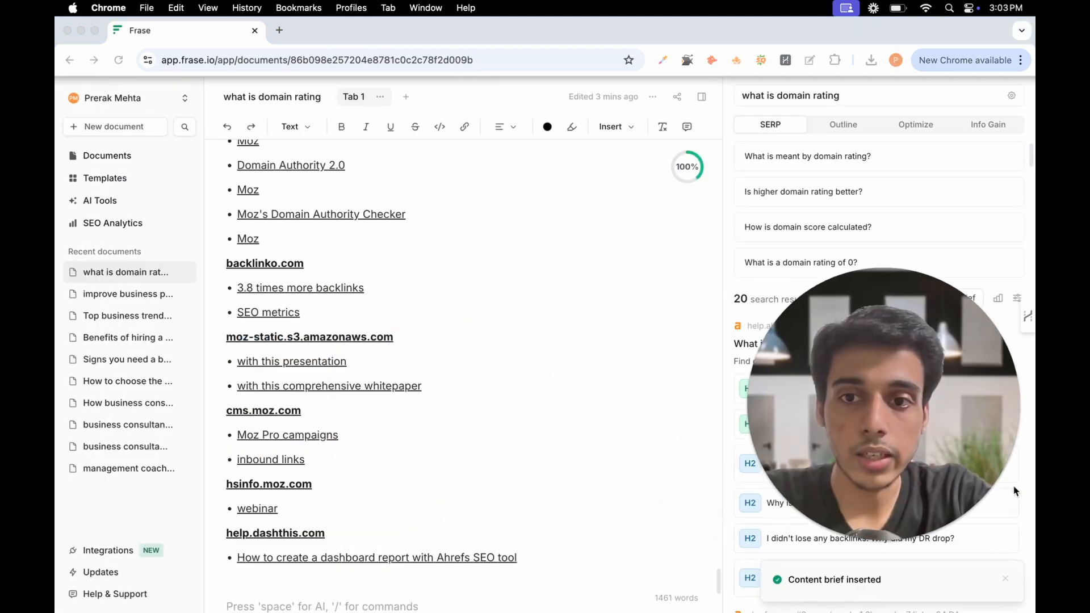
Step: Review the inserted brief from its overview, titles and SERP entries through the outline, topics, topic clusters and questions
scroll(604, 383, up, 10)
scroll(607, 382, up, 15)
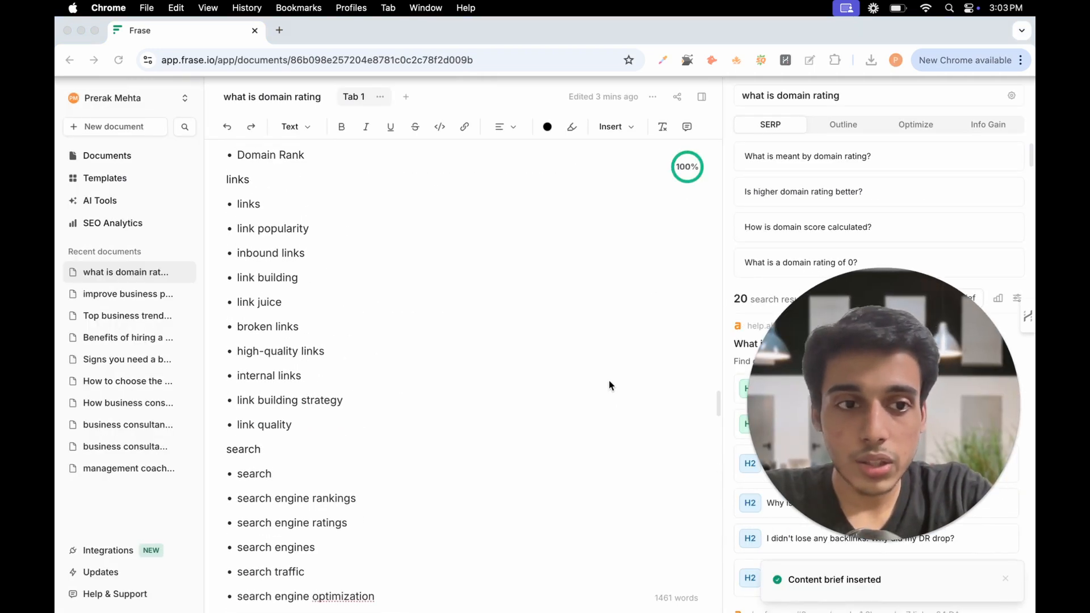
scroll(612, 384, up, 3)
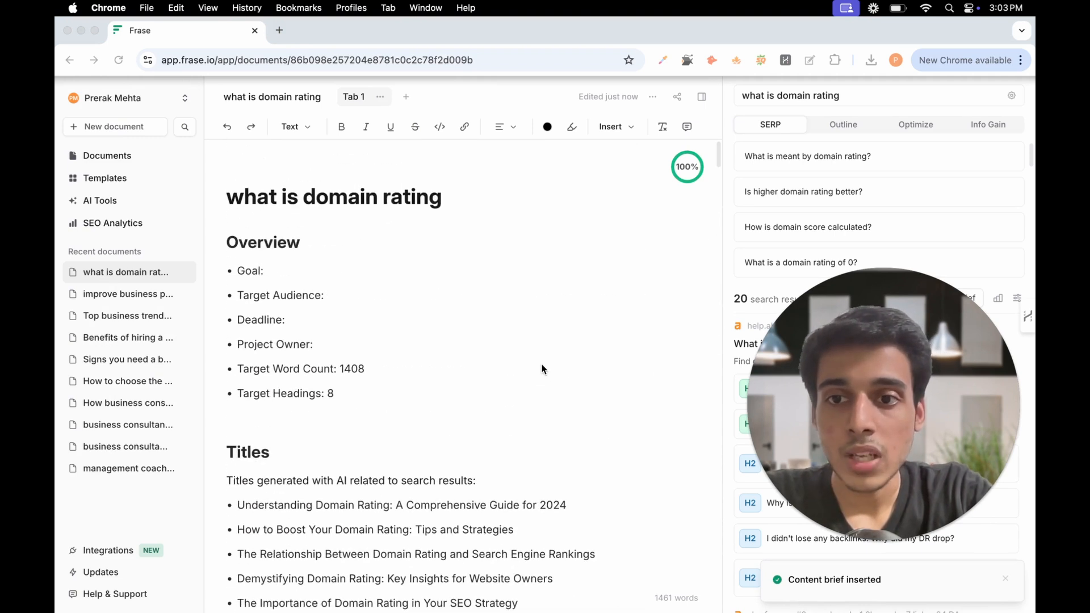
scroll(258, 394, down, 5)
scroll(258, 395, down, 5)
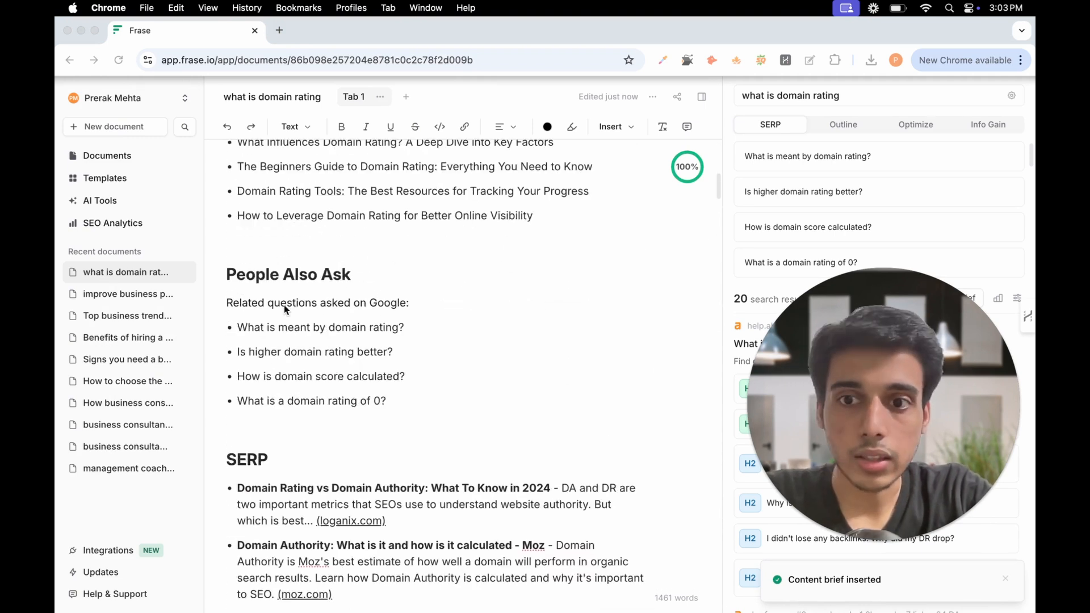
scroll(427, 317, down, 2)
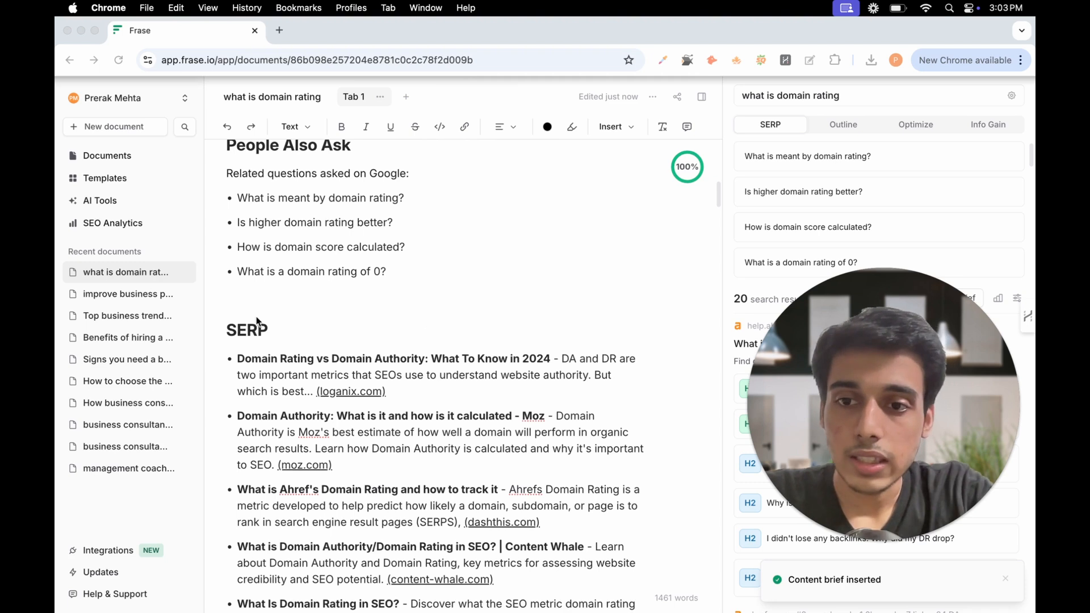
scroll(432, 320, down, 3)
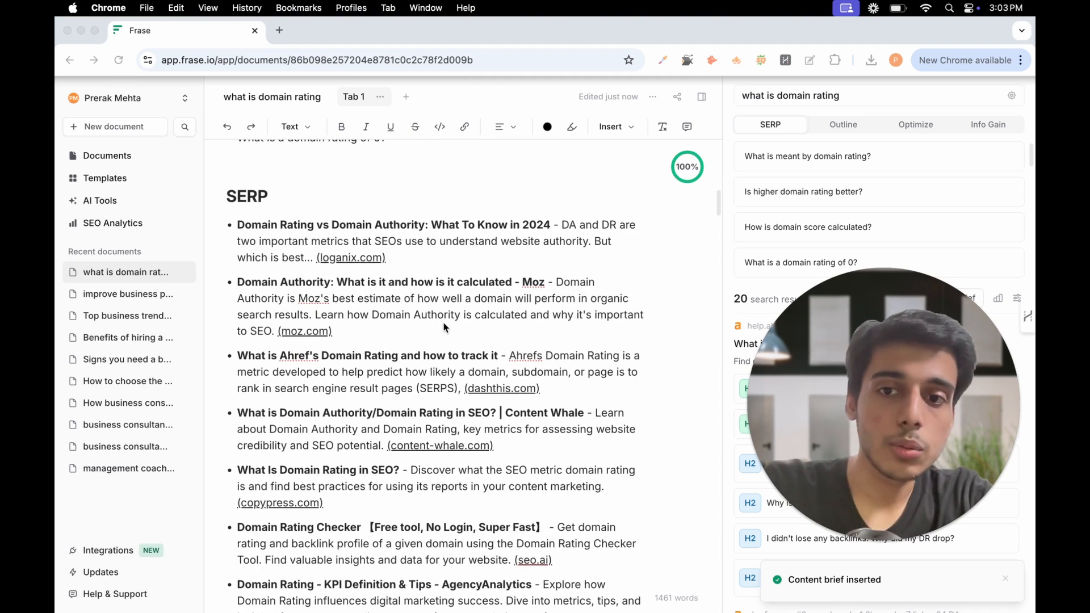
scroll(406, 282, down, 20)
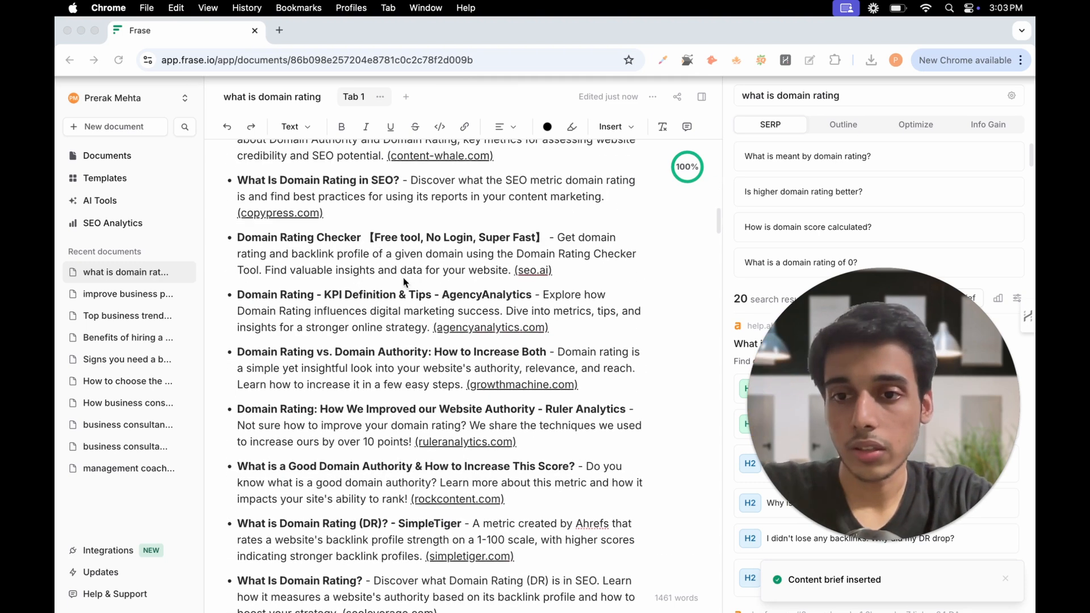
scroll(404, 283, up, 2)
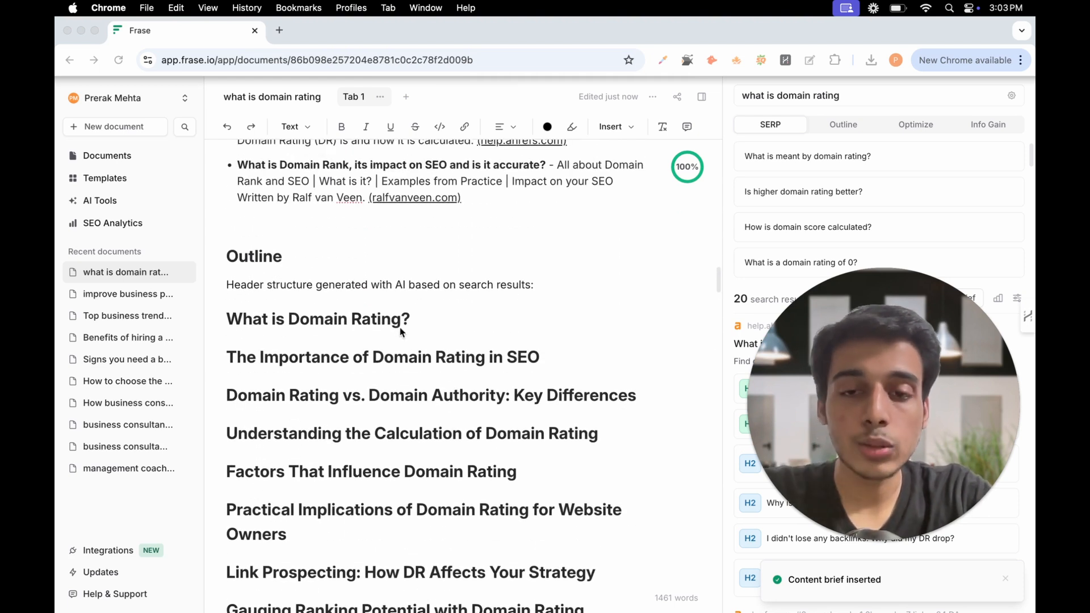
scroll(398, 349, down, 6)
scroll(390, 338, down, 10)
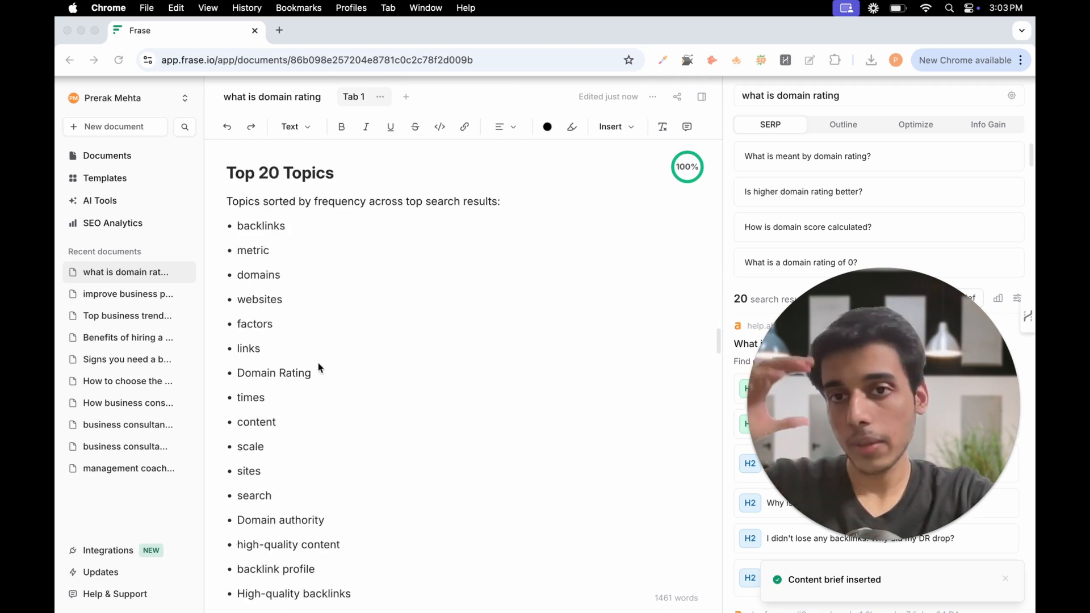
scroll(326, 387, down, 10)
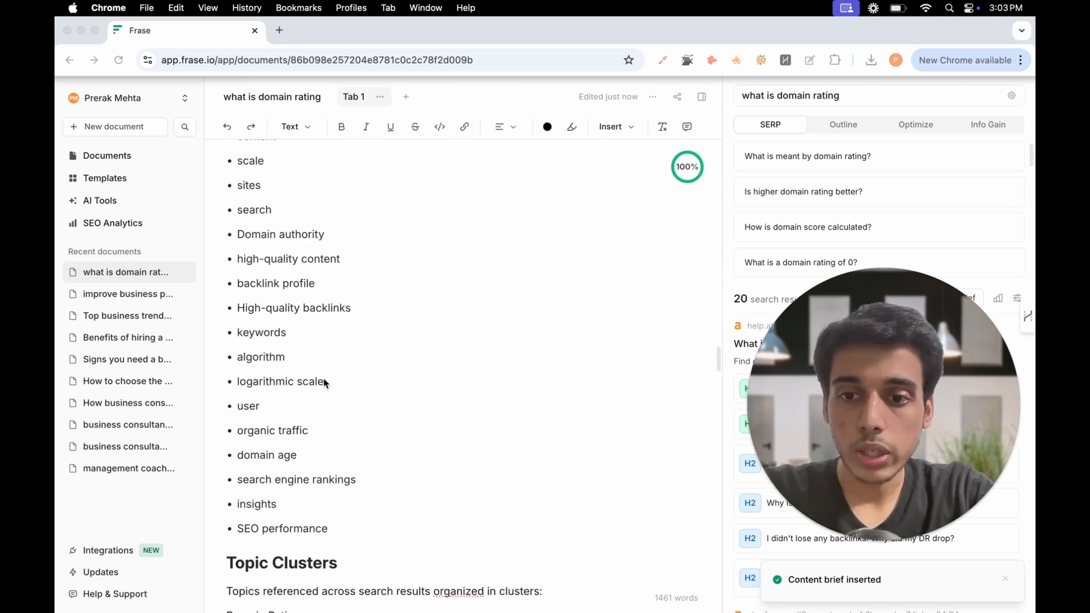
scroll(352, 405, down, 20)
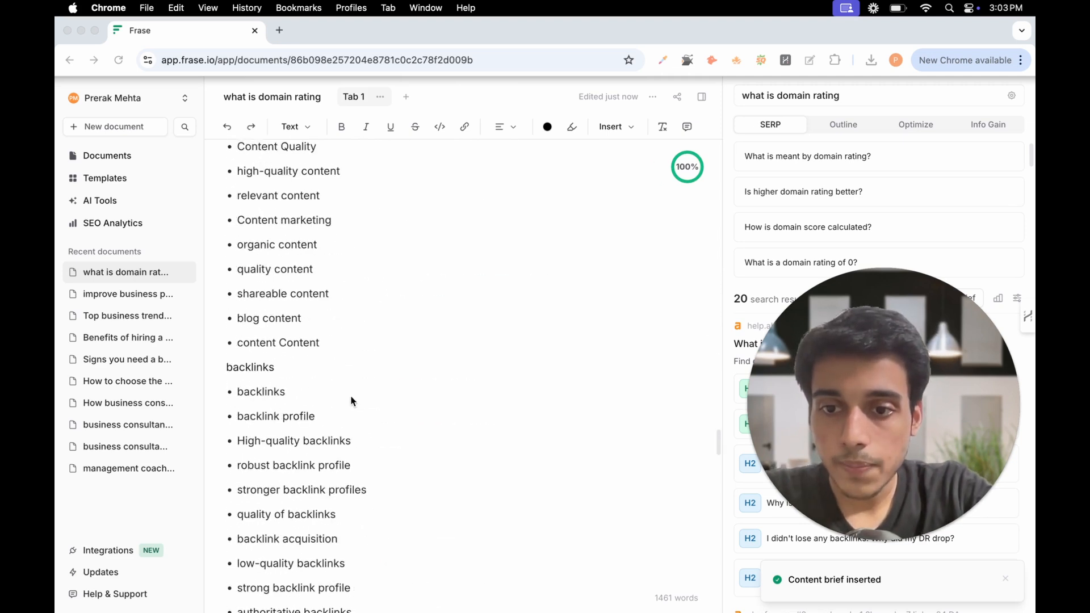
scroll(351, 400, down, 20)
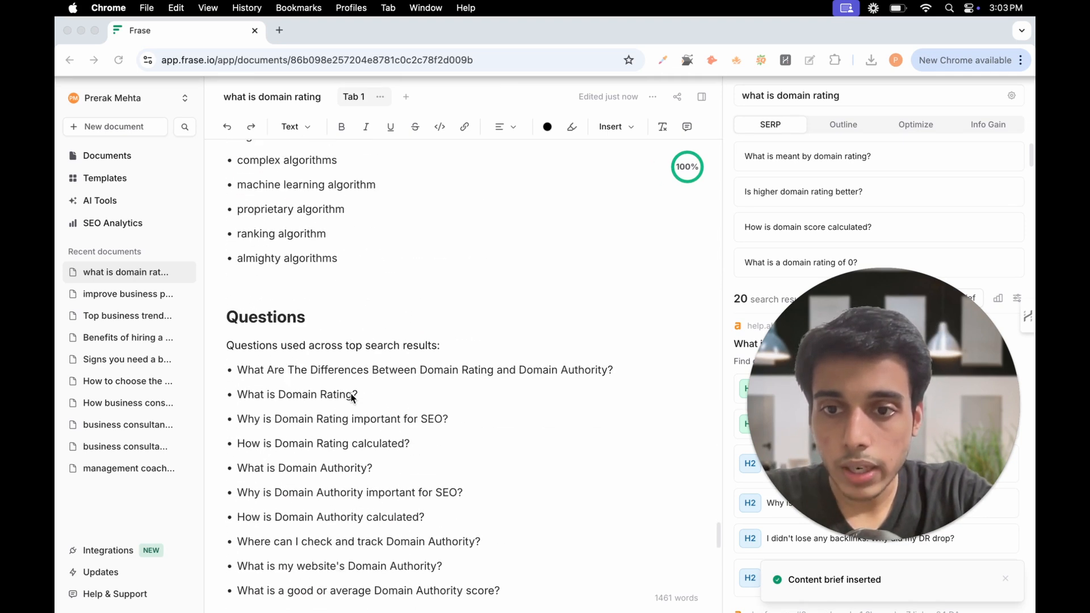
scroll(357, 267, up, 10)
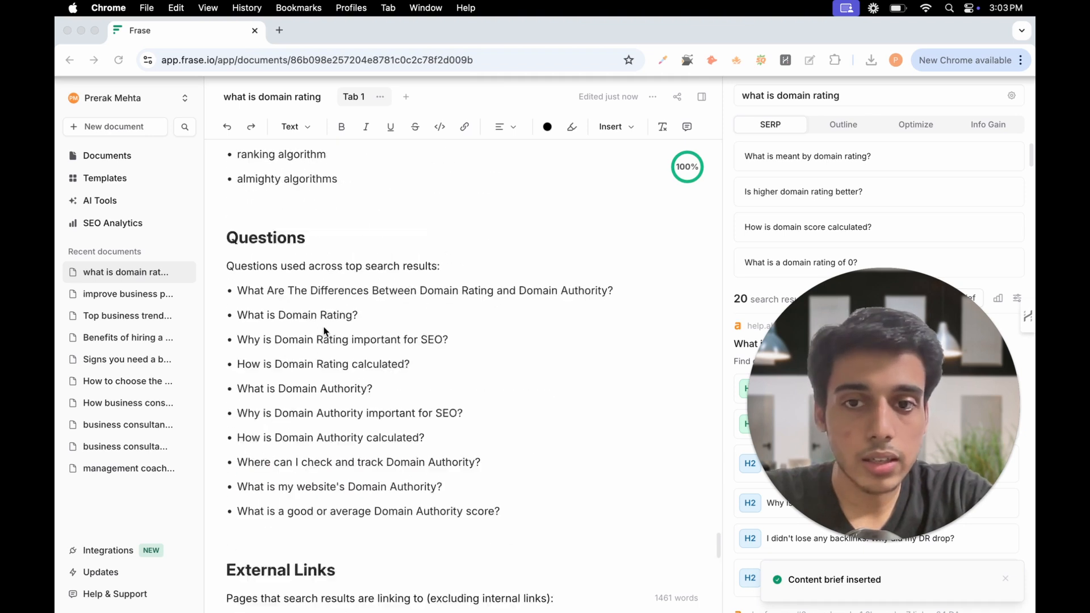
Step: Copy the entire content brief into a blank Google Docs document and return to the Frase document
click(353, 271)
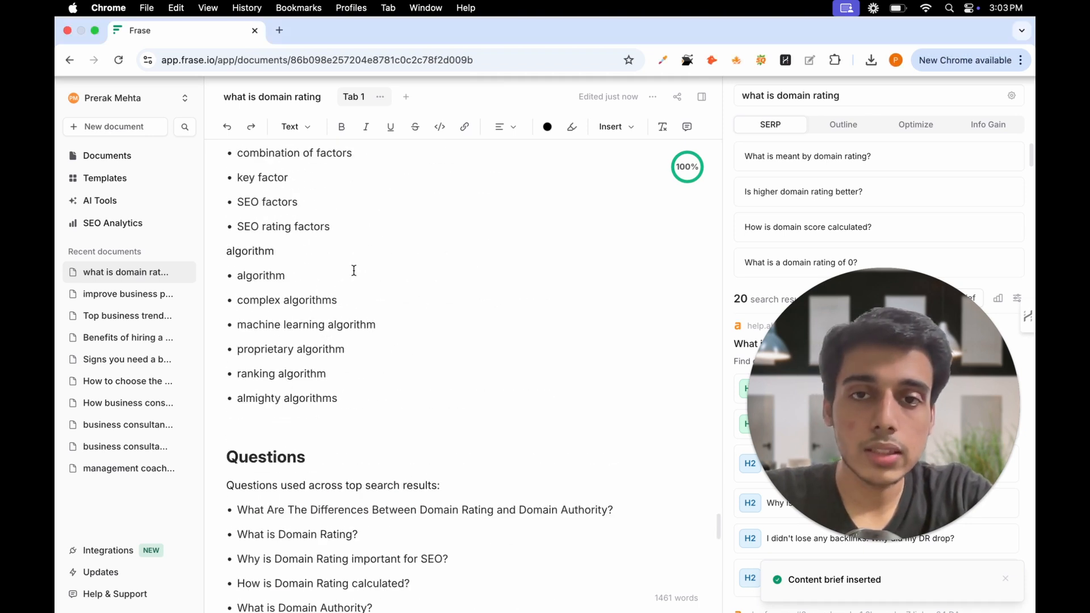
key(super+a)
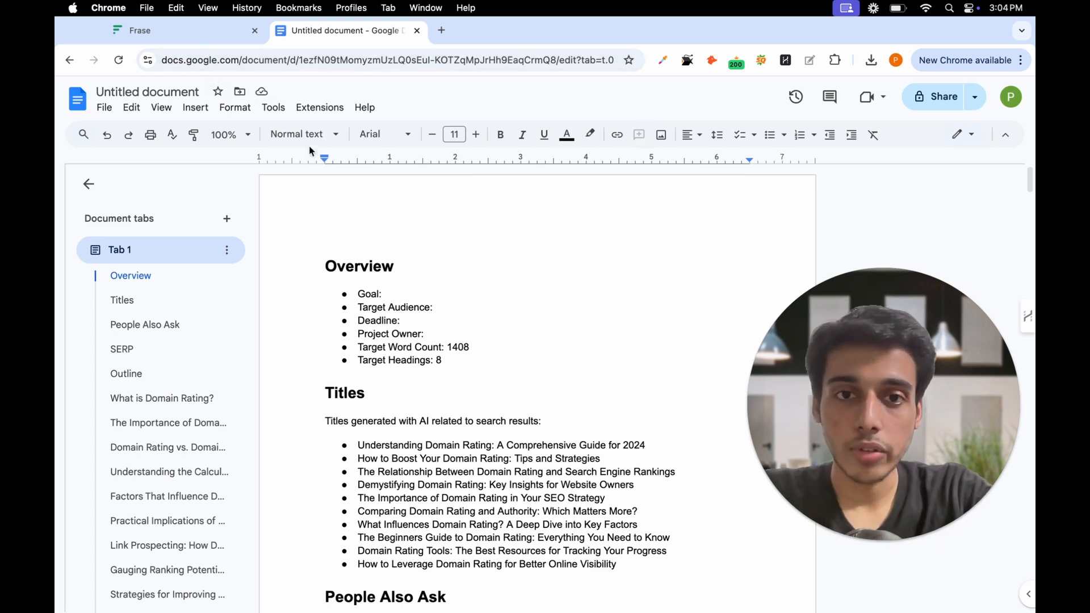
key(ctrl+shift+Tab)
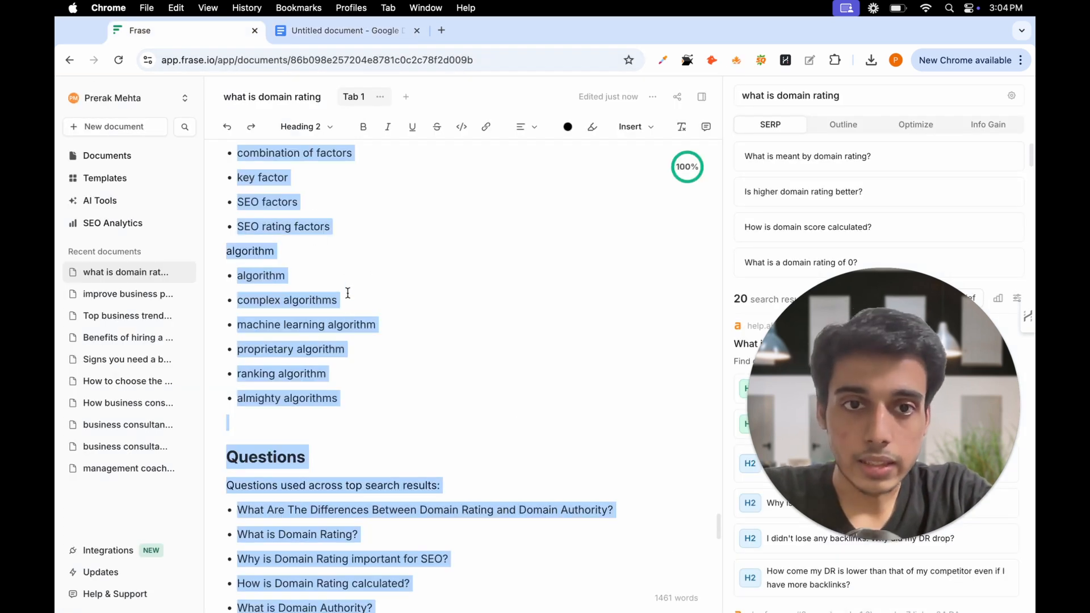
Step: Delete the SERP section with all its search result entries from the brief, keeping the Outline section below it
click(335, 275)
scroll(411, 375, down, 15)
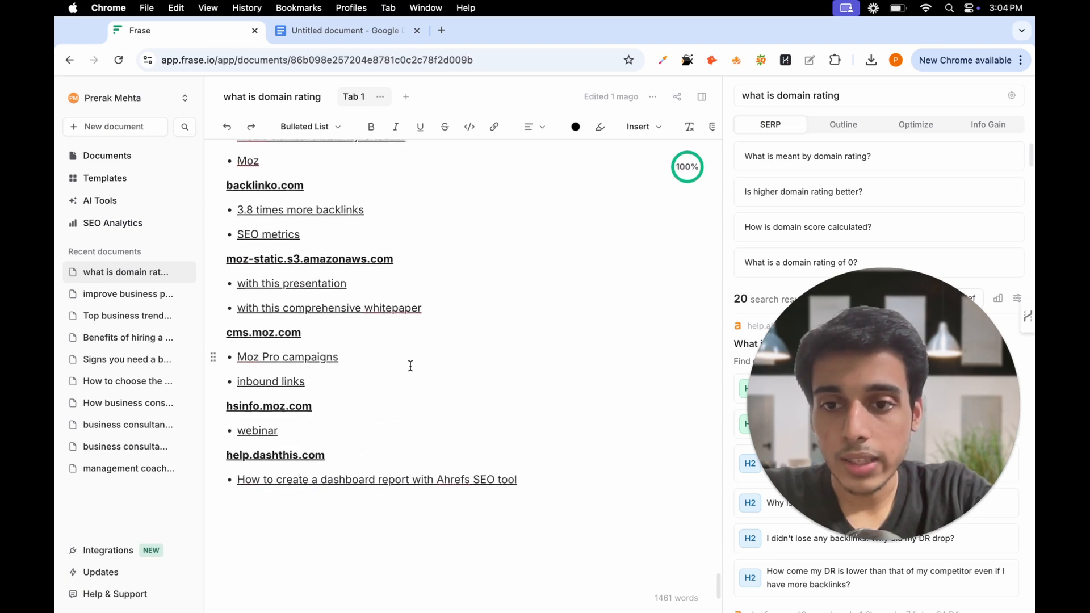
scroll(410, 365, up, 20)
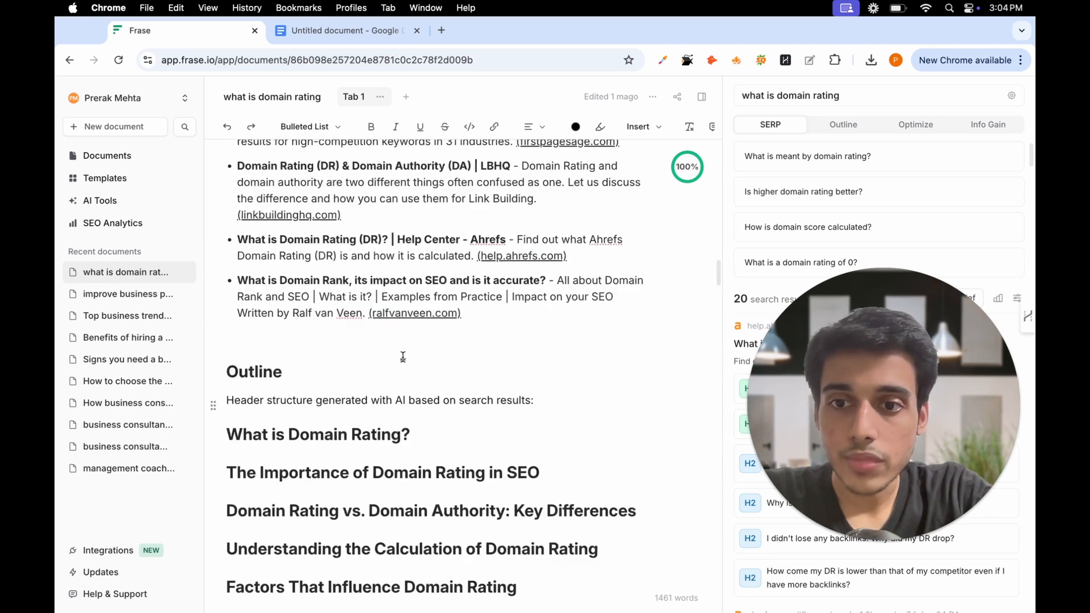
scroll(403, 356, up, 10)
scroll(393, 448, down, 12)
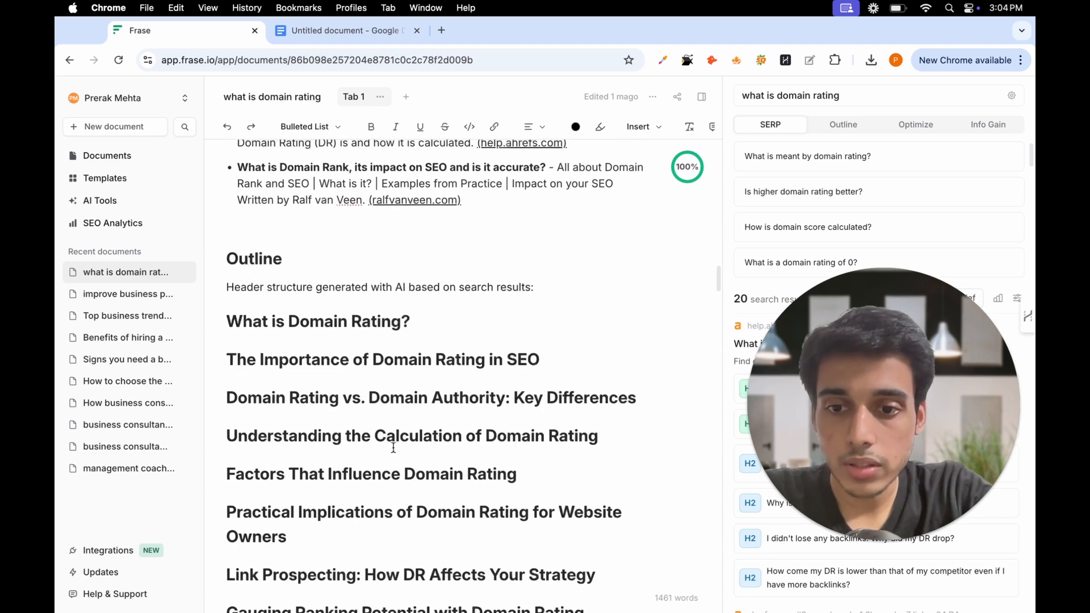
scroll(361, 390, up, 5)
scroll(381, 417, up, 8)
drag(454, 490, 301, 396)
scroll(339, 394, up, 8)
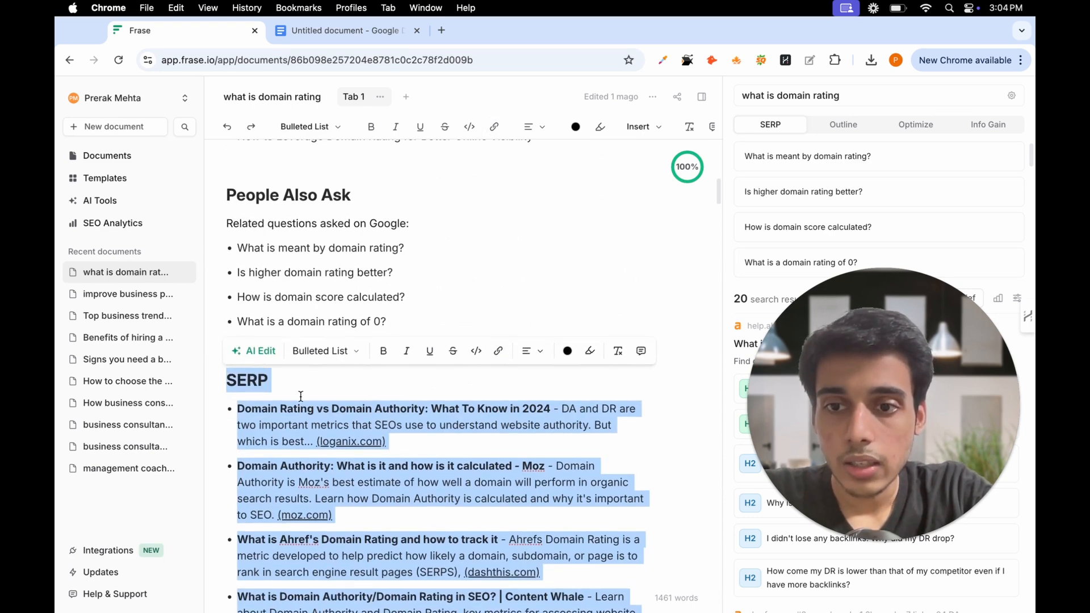
key(BackSpace)
Step: Move the four People Also Ask questions to the end of the bulleted list in the Questions section
scroll(397, 340, up, 2)
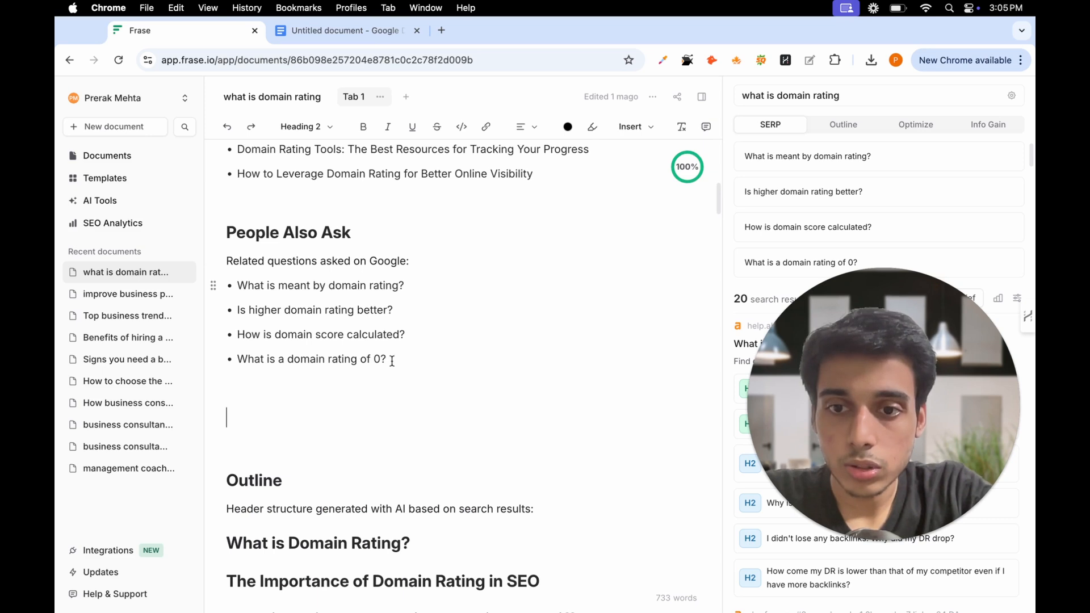
drag(389, 358, 238, 284)
key(cmd+c)
key(BackSpace)
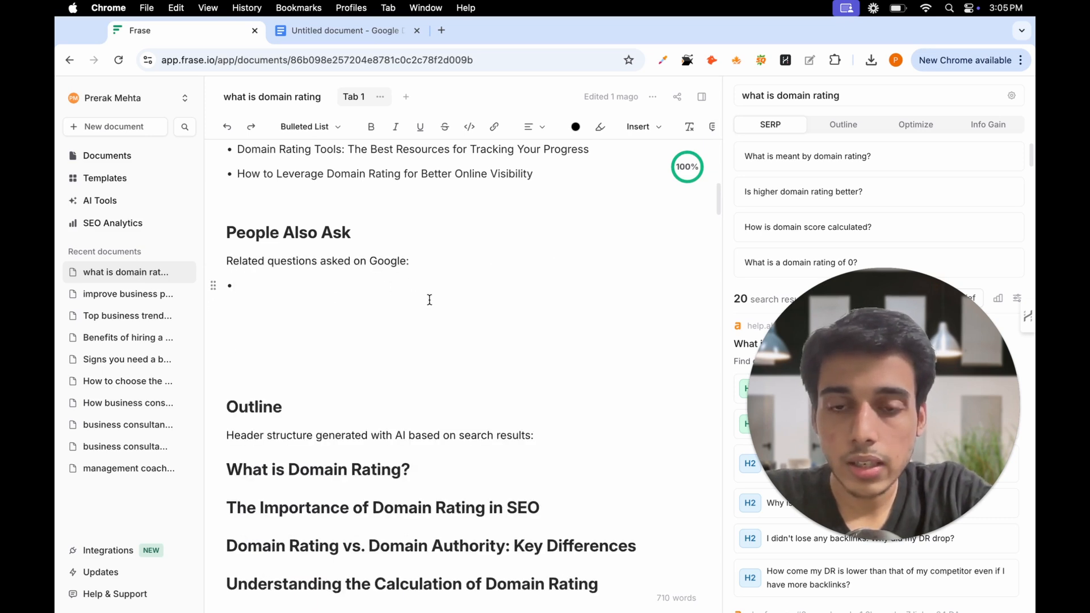
scroll(465, 343, down, 10)
scroll(465, 344, down, 20)
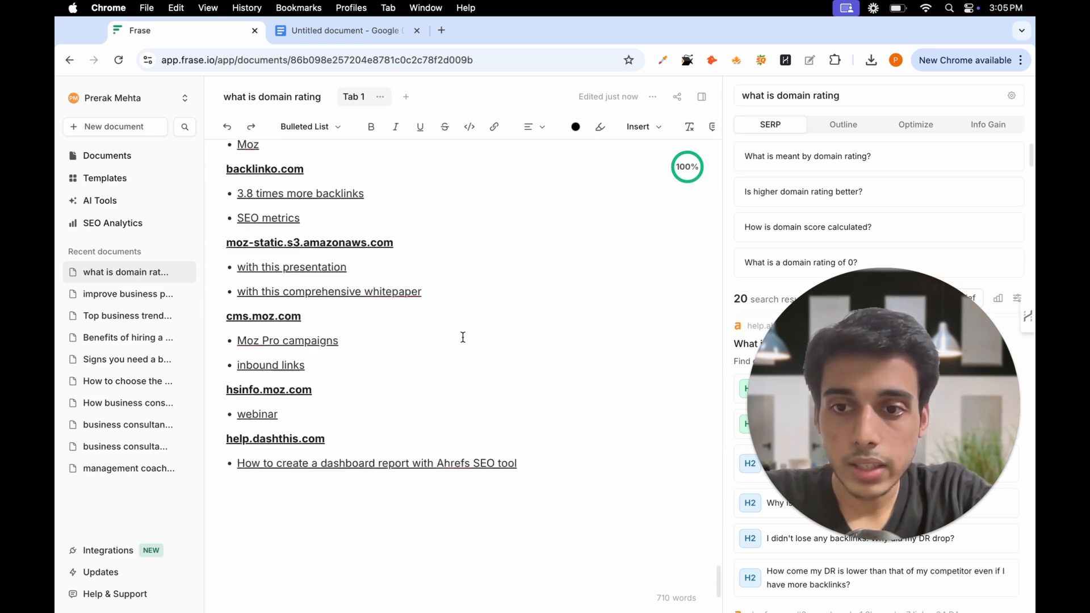
scroll(462, 337, up, 10)
scroll(462, 337, down, 2)
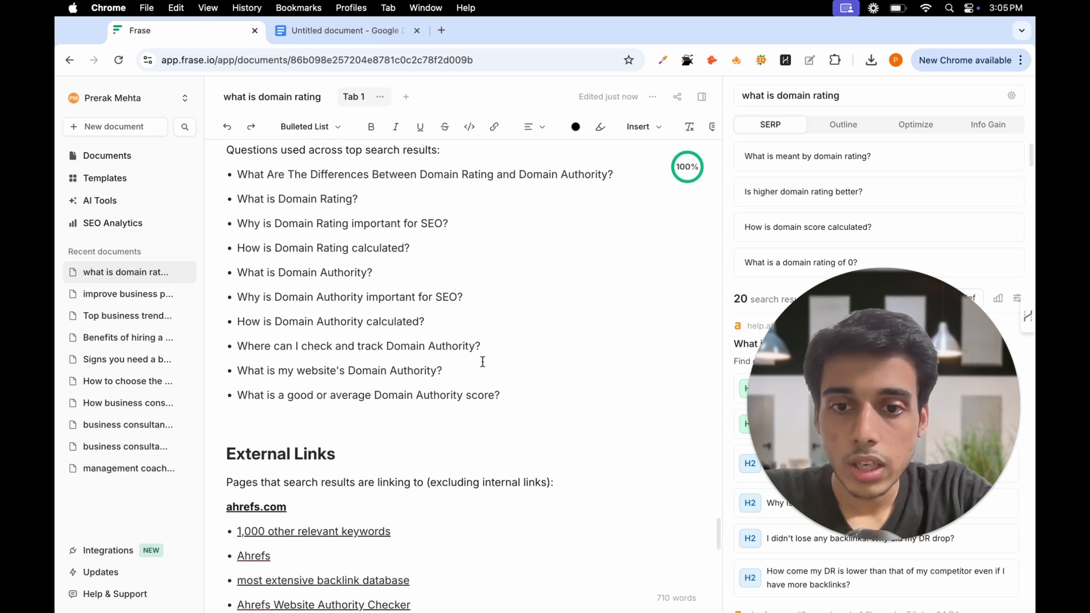
click(515, 394)
key(Return)
key(cmd+v)
Step: Delete everything from the Top 20 Topics heading through the topic clusters, keeping the Questions section
scroll(409, 340, up, 8)
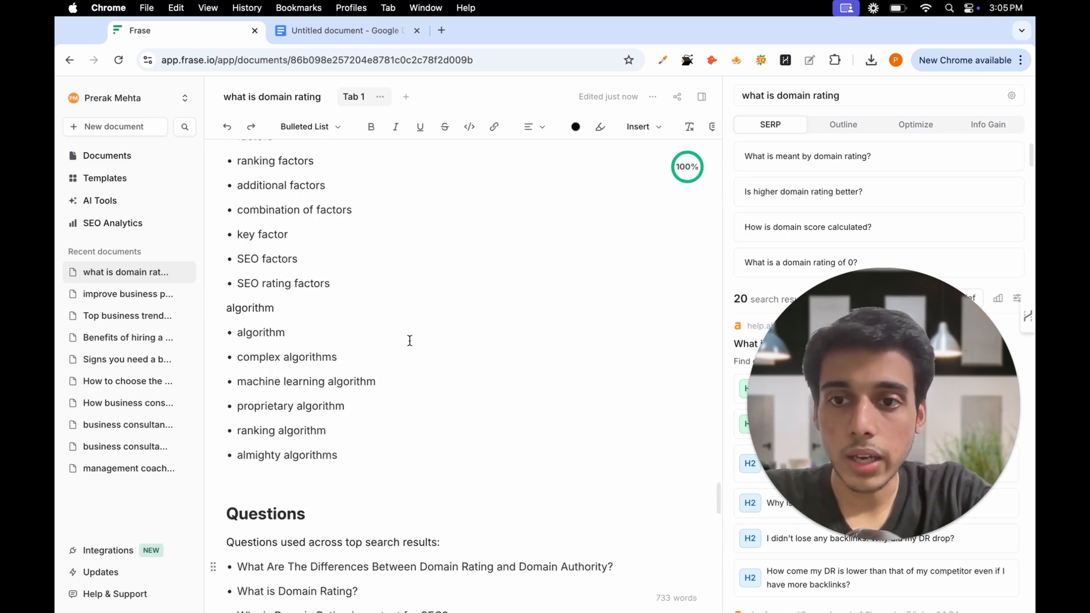
drag(358, 492, 200, 350)
scroll(315, 405, down, 12)
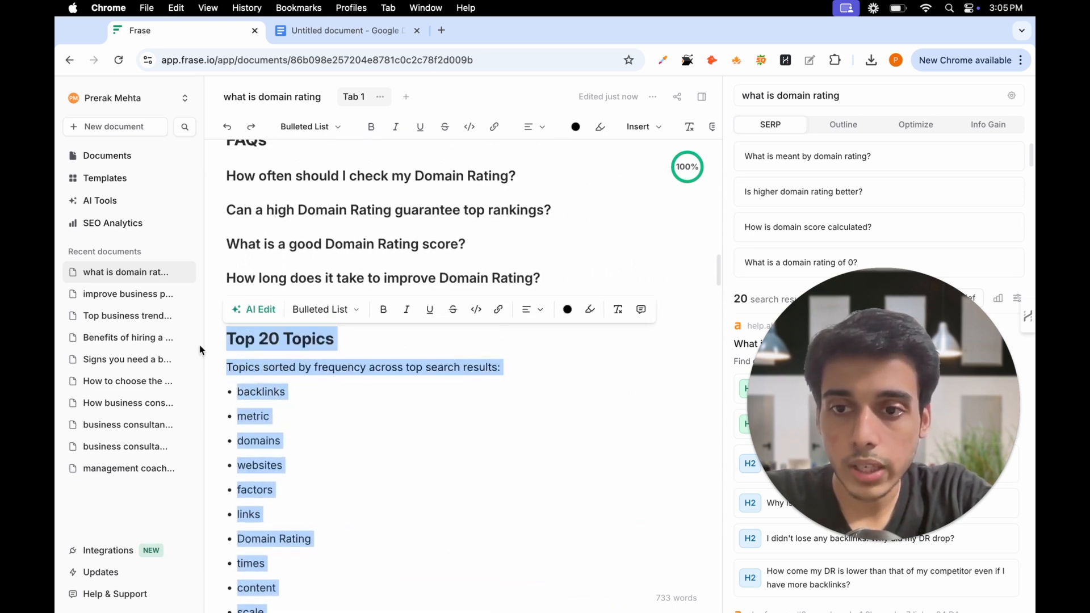
key(BackSpace)
Step: Delete the Overview, Titles and People Also Ask sections between the document title and the Outline section
scroll(443, 377, up, 15)
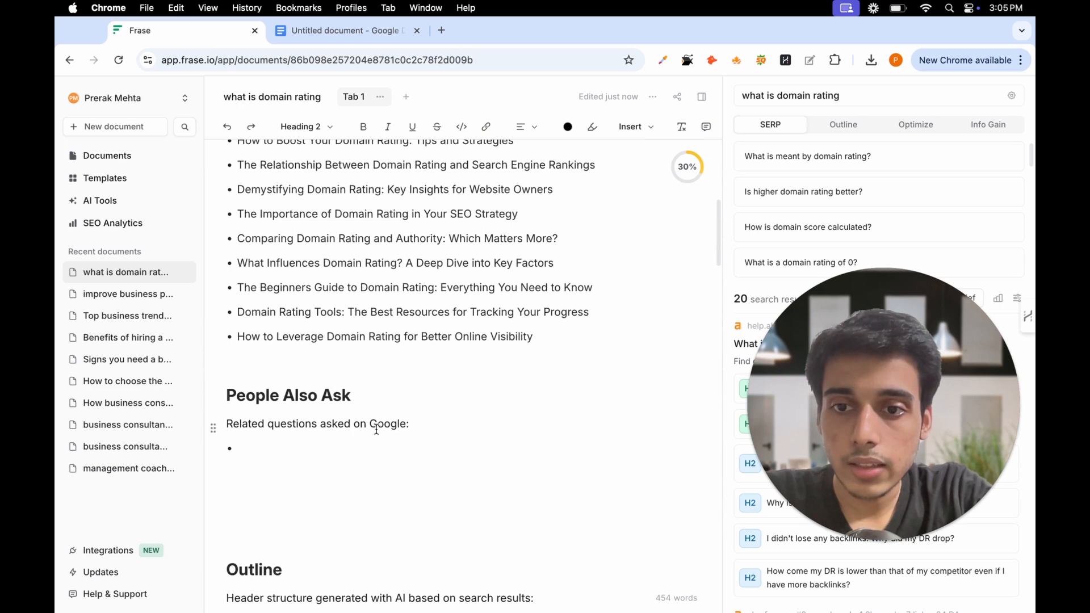
scroll(304, 318, up, 3)
drag(309, 476, 227, 242)
scroll(306, 317, up, 4)
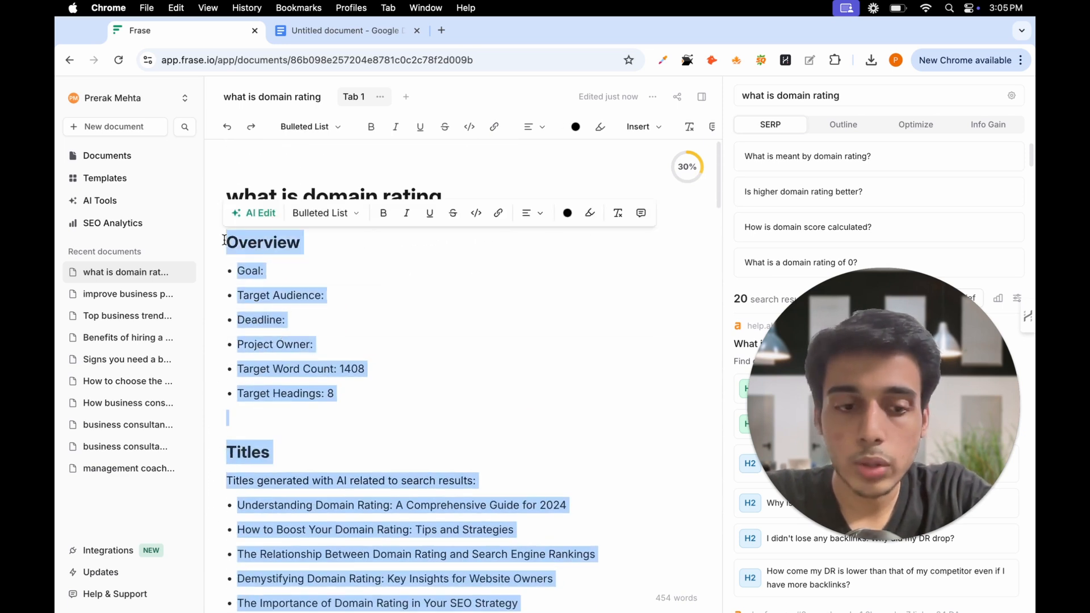
key(BackSpace)
Step: Review the trimmed brief down to its external links, then check its topic score and the topic competitors ranking
scroll(404, 320, down, 10)
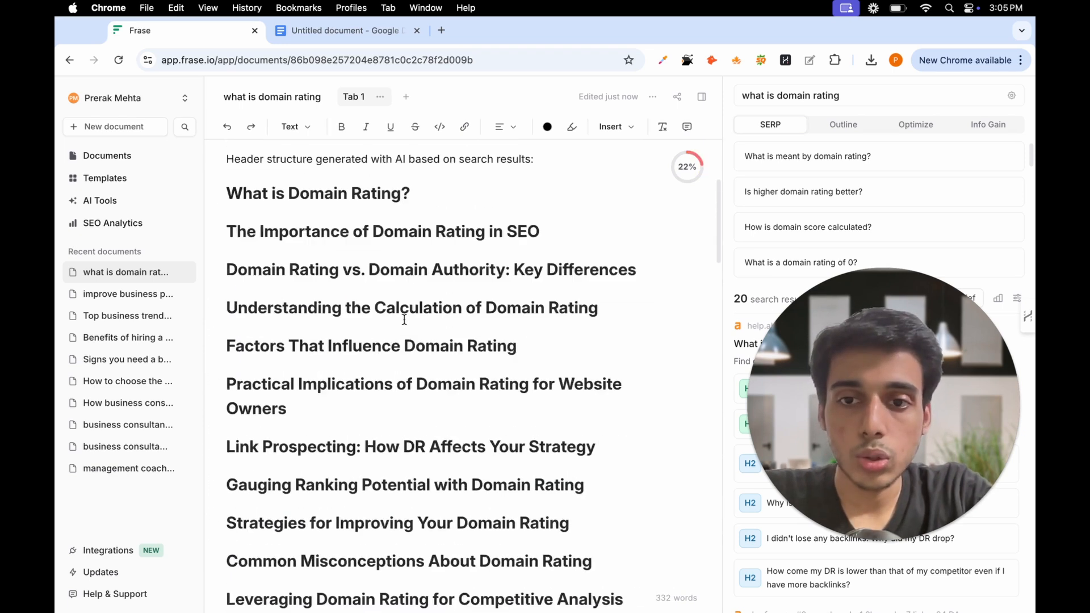
scroll(404, 320, down, 10)
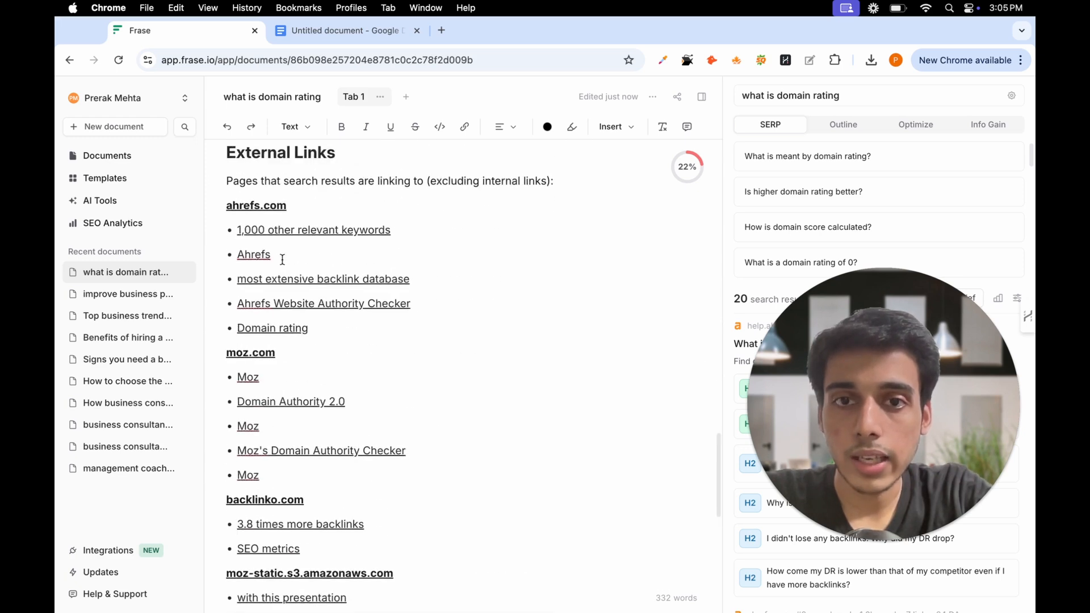
scroll(282, 257, up, 15)
scroll(282, 258, up, 10)
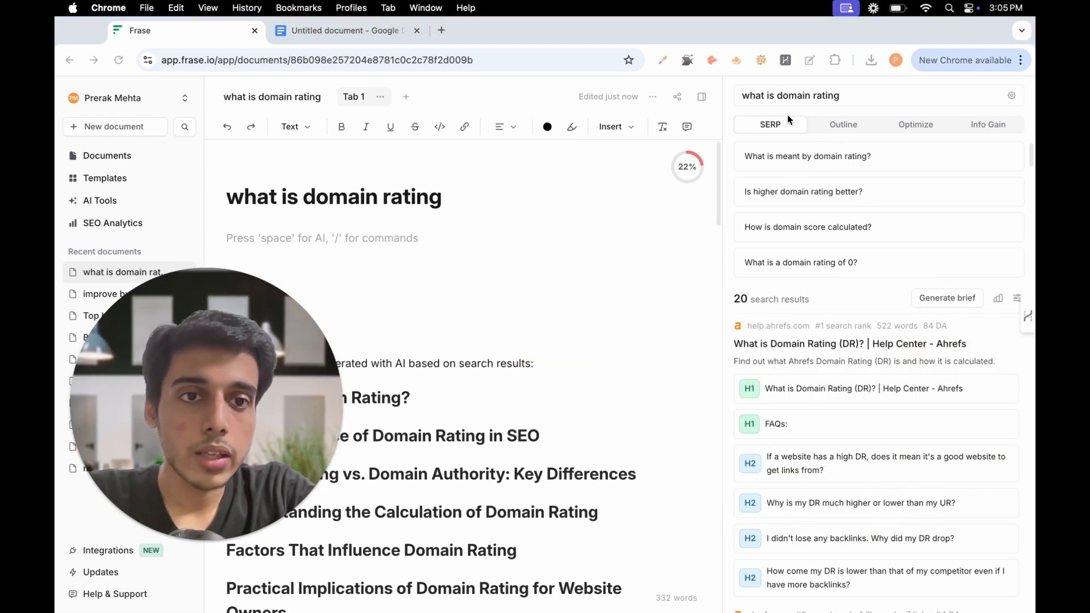
click(904, 125)
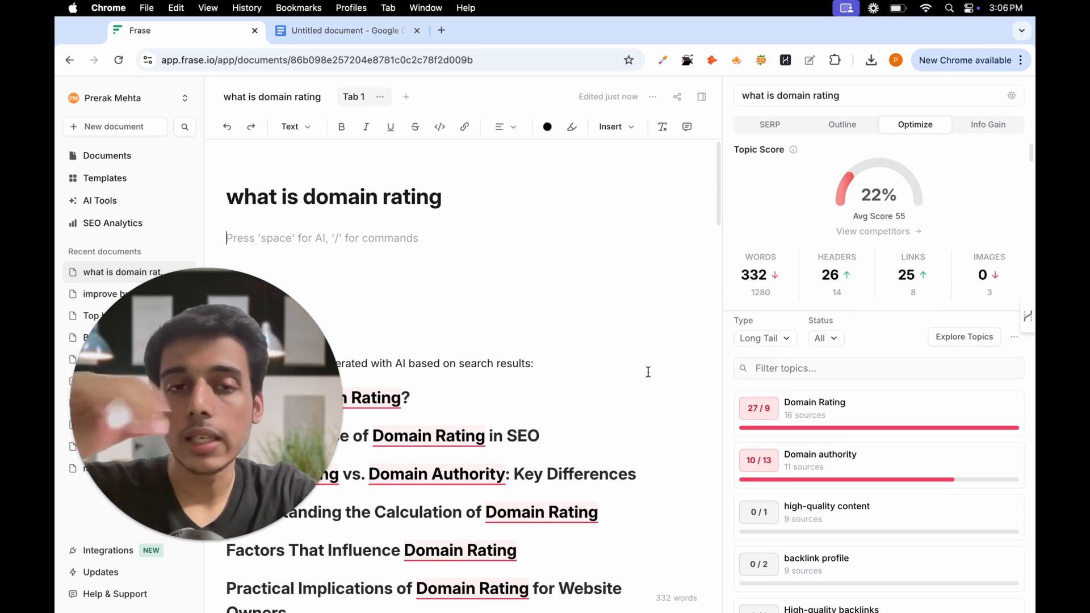
click(864, 231)
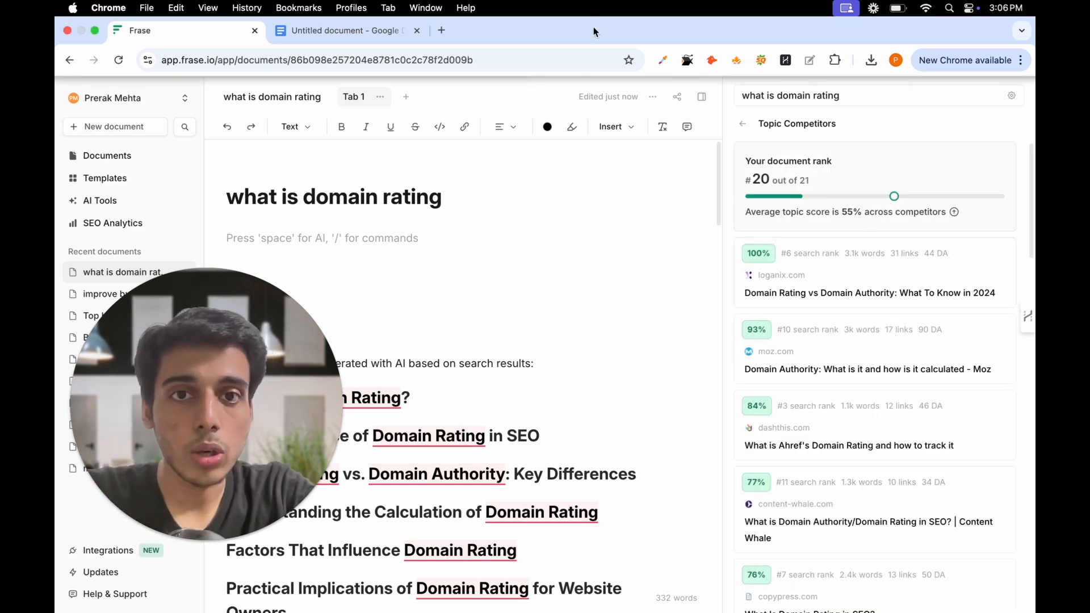
key(super+Tab)
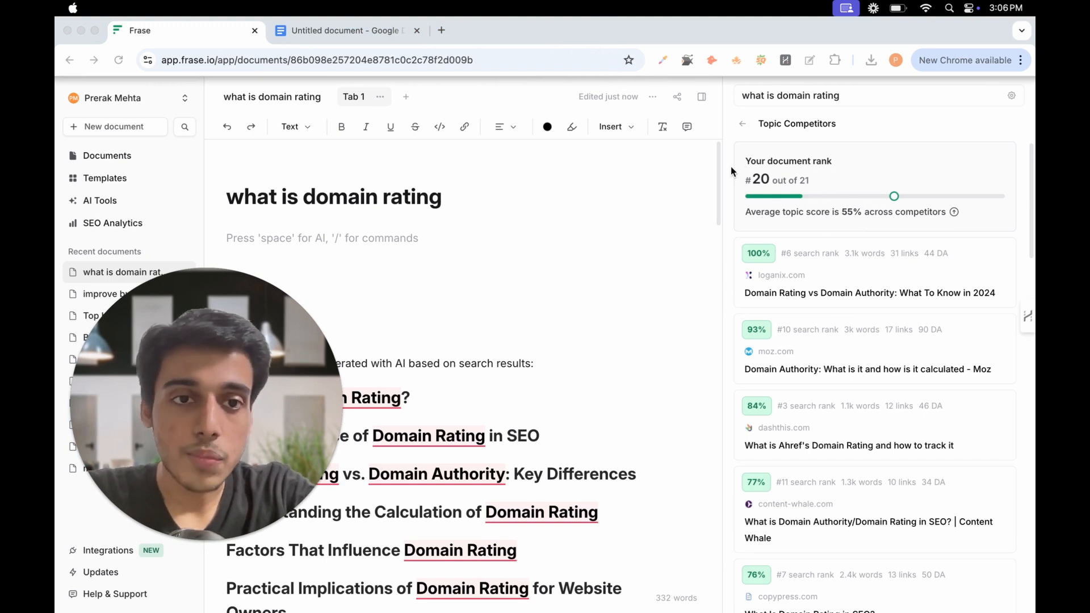
key(super+Tab)
click(743, 126)
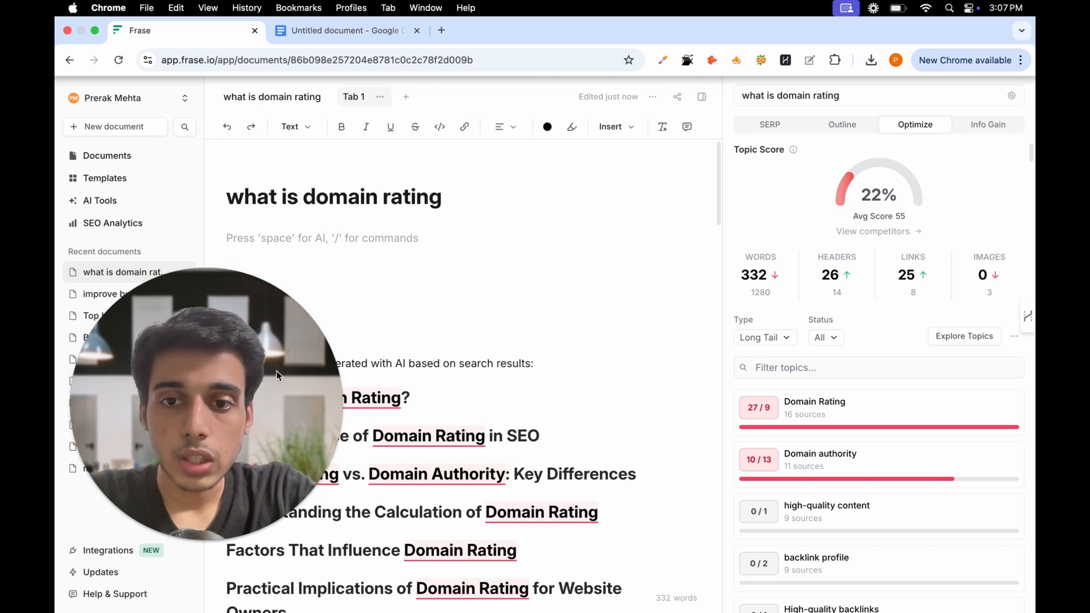
Step: Review the document's outline headings and their highlighted topics from "What is Domain Rating?" through the FAQs
drag(277, 370, 1031, 414)
click(572, 374)
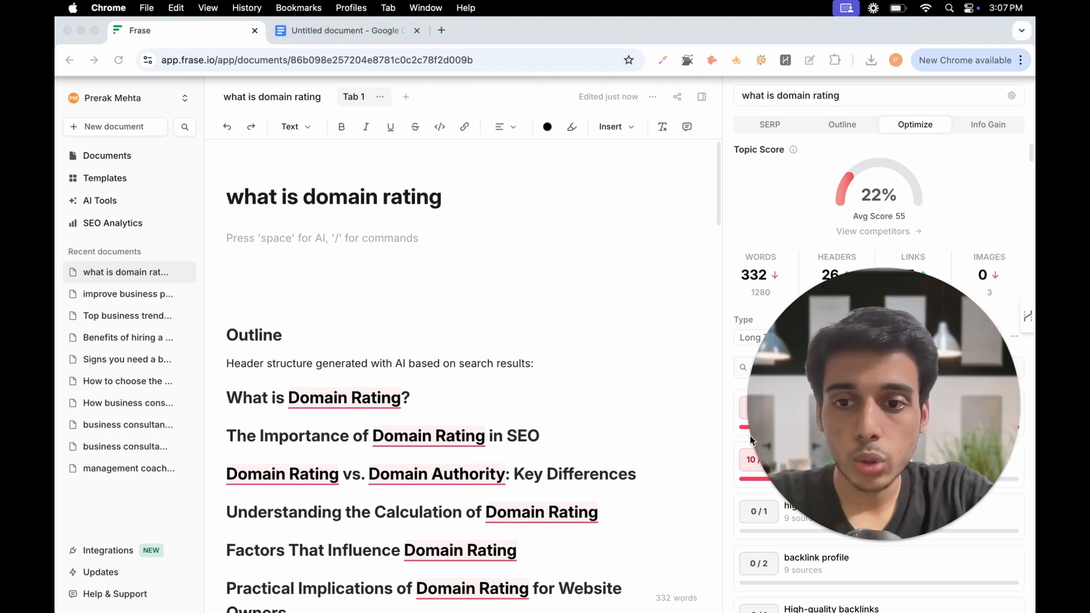
click(420, 398)
scroll(488, 364, down, 3)
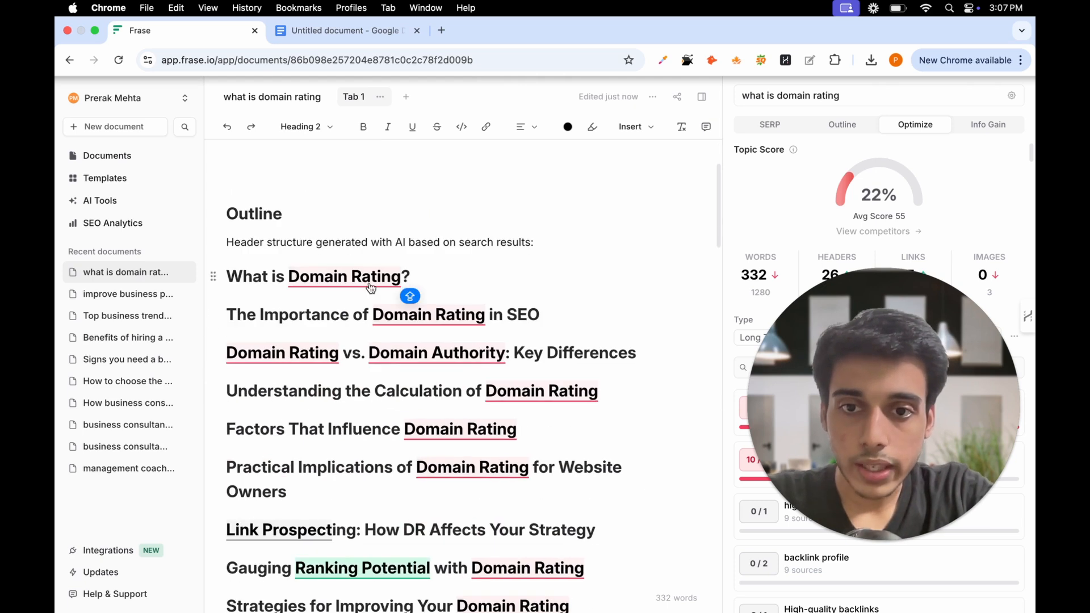
scroll(499, 420, down, 10)
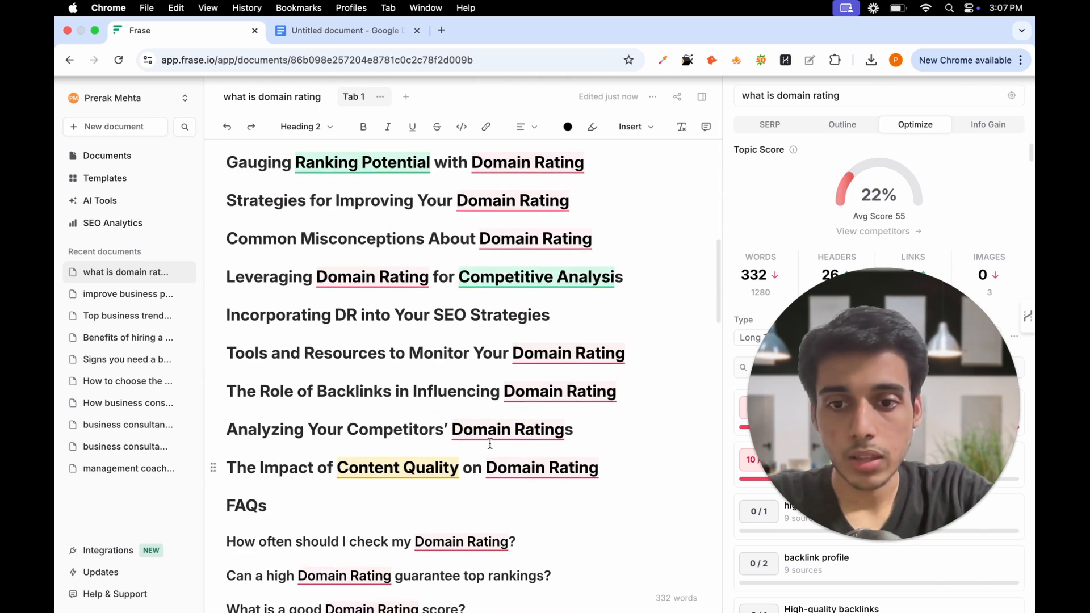
scroll(543, 490, down, 1)
click(353, 458)
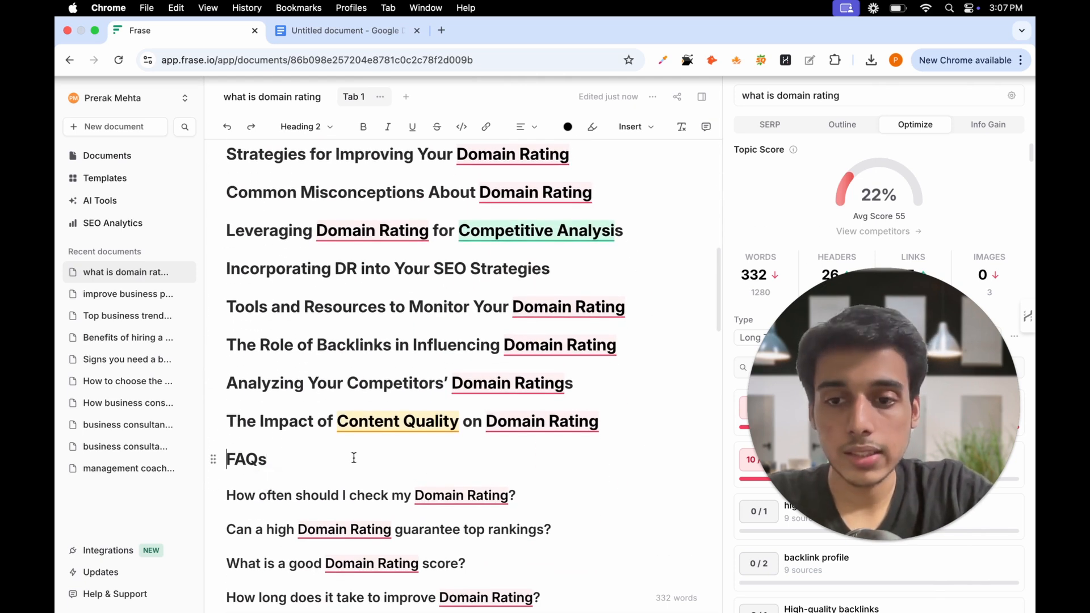
scroll(354, 457, down, 5)
scroll(353, 458, up, 3)
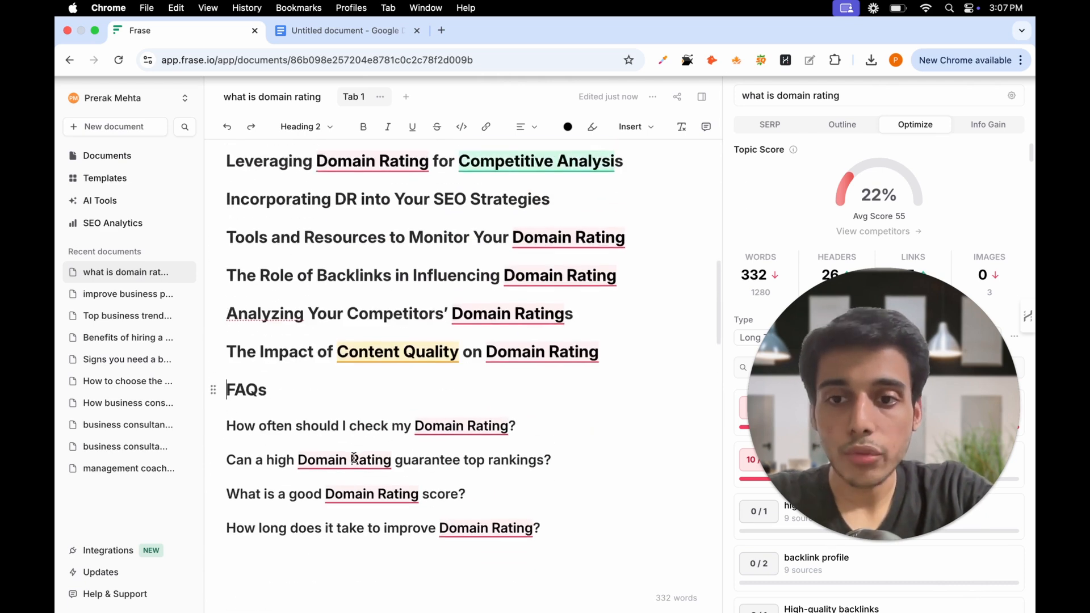
scroll(459, 349, up, 5)
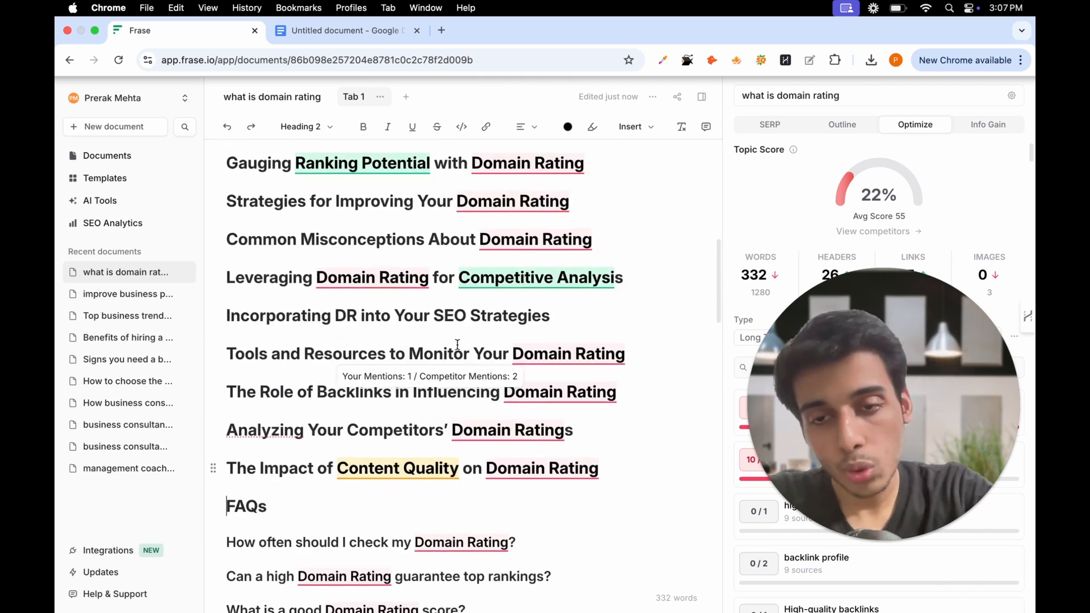
scroll(457, 349, up, 3)
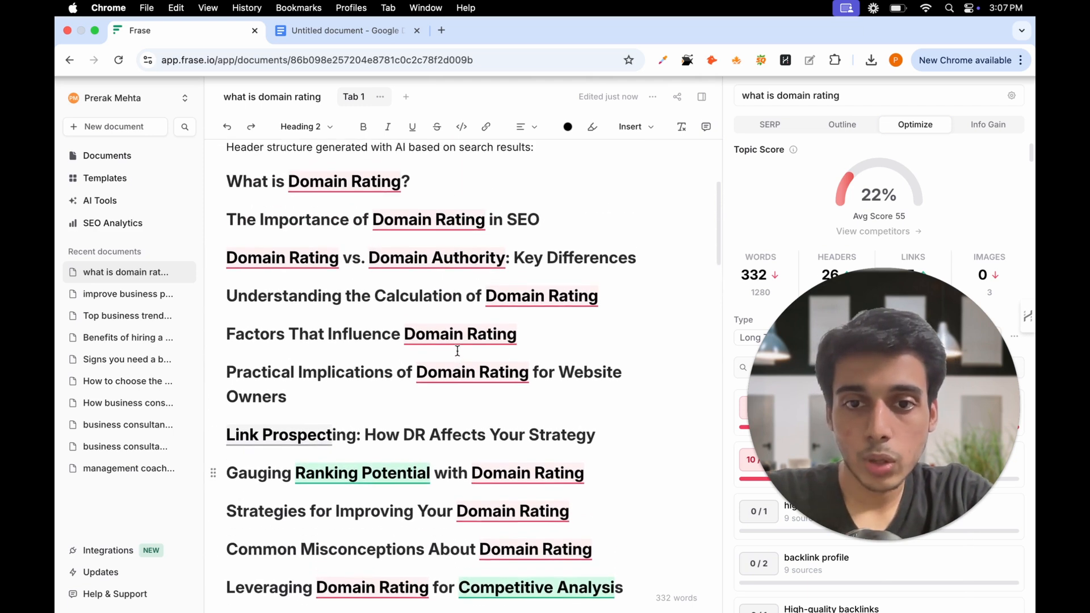
scroll(458, 350, up, 2)
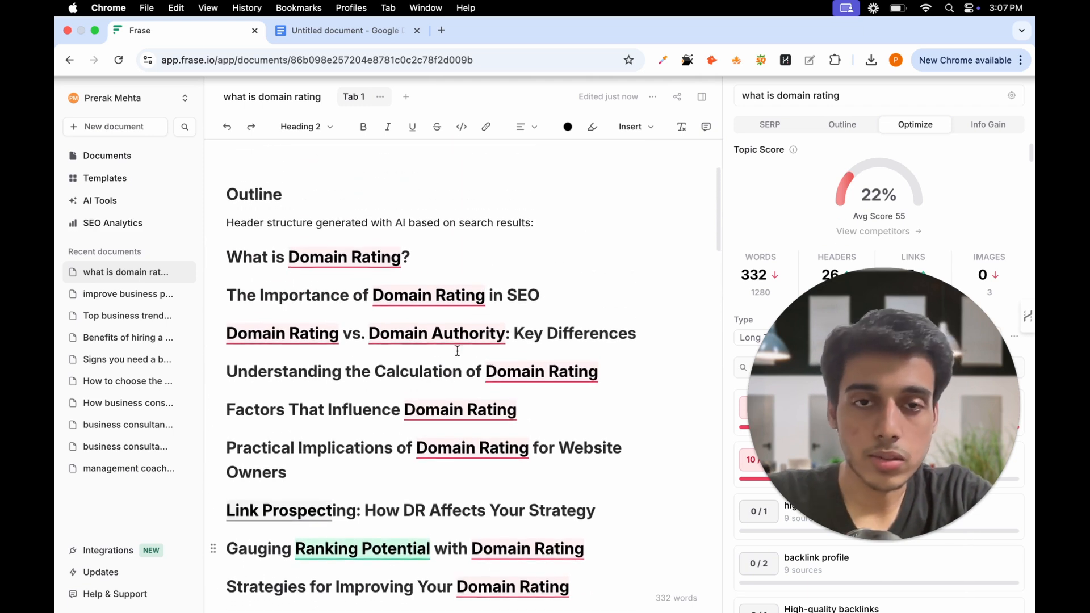
scroll(457, 351, up, 3)
Step: Generate an outline of headings with AI for "what is domain rating"
drag(856, 437, 255, 438)
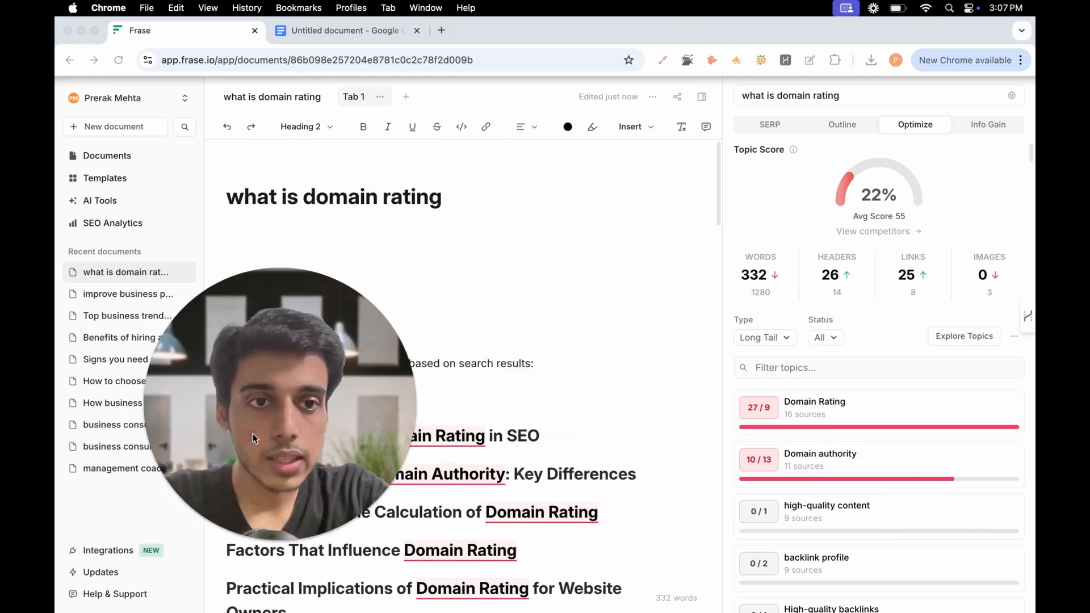
click(865, 133)
click(838, 128)
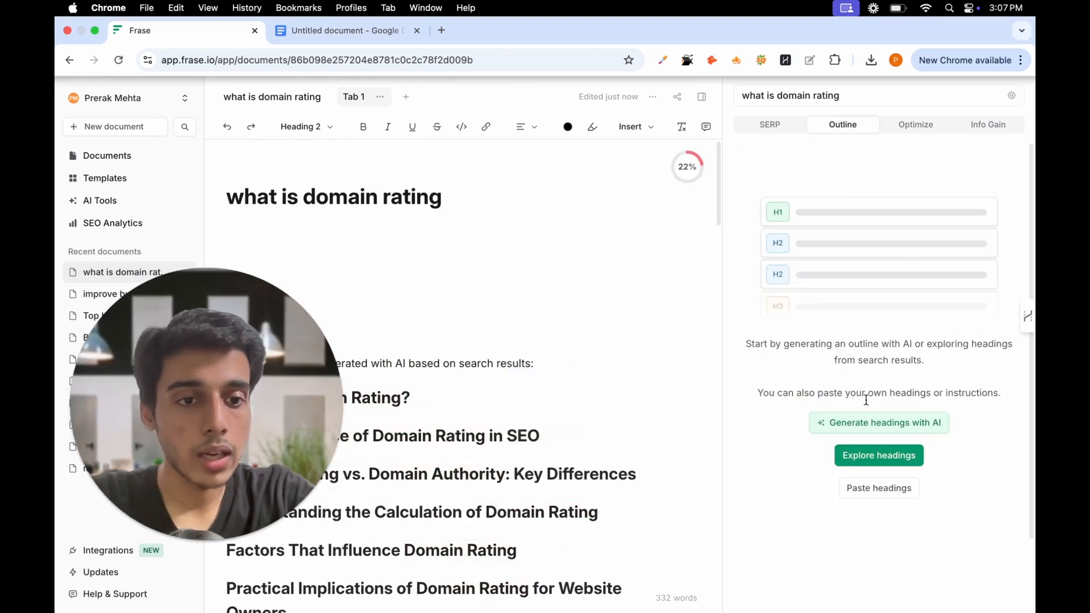
click(852, 425)
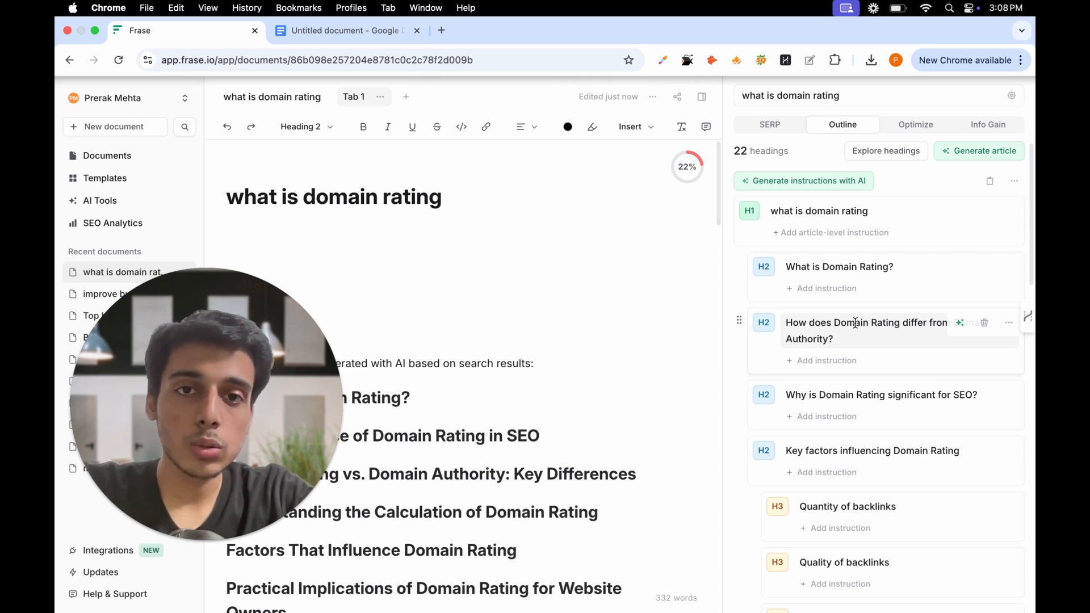
Step: Review the AI-generated outline's H2 and H3 headings down to the best practices for leveraging Domain Rating
scroll(854, 322, down, 1)
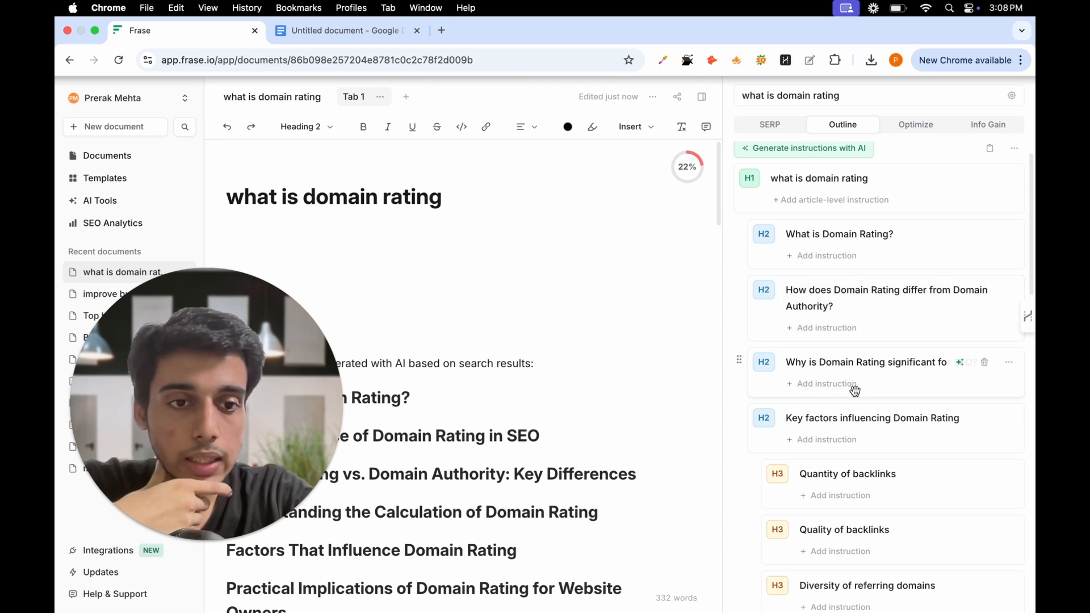
scroll(851, 386, down, 1)
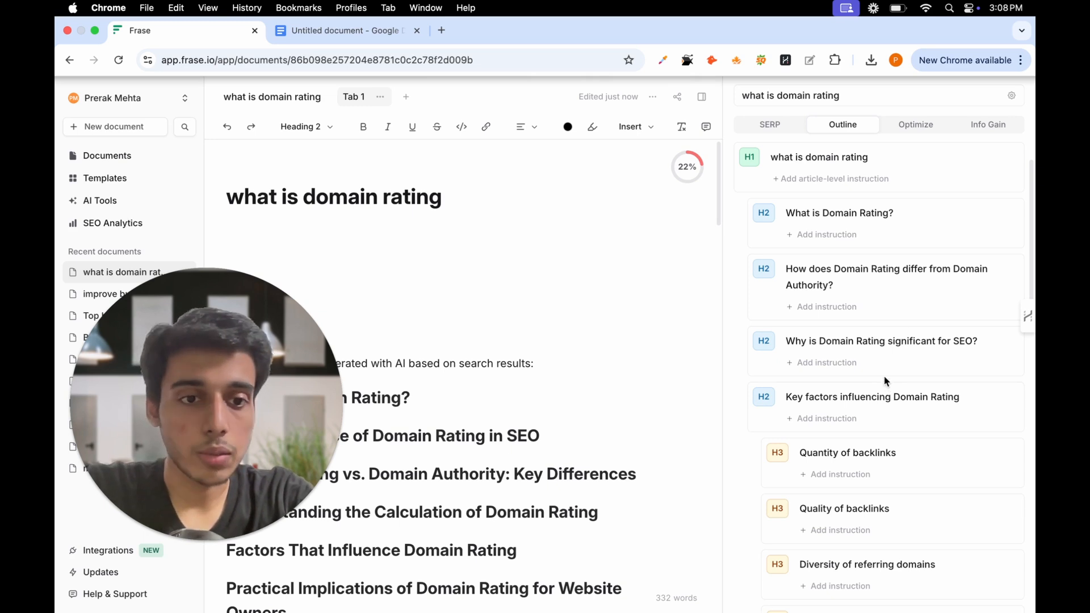
scroll(856, 378, down, 1)
scroll(861, 379, down, 3)
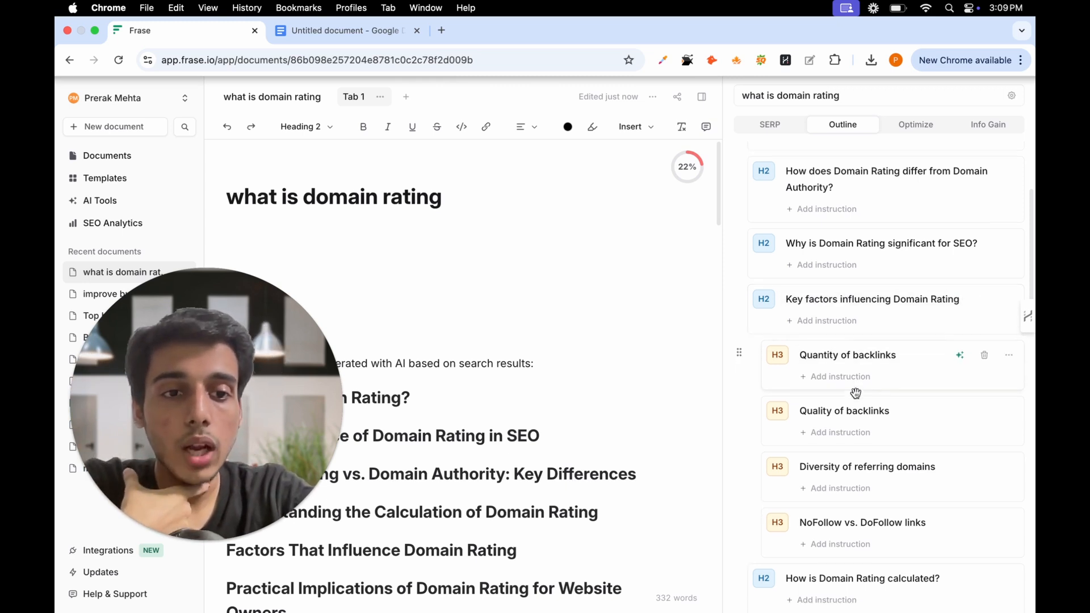
scroll(853, 375, down, 1)
scroll(886, 345, down, 1)
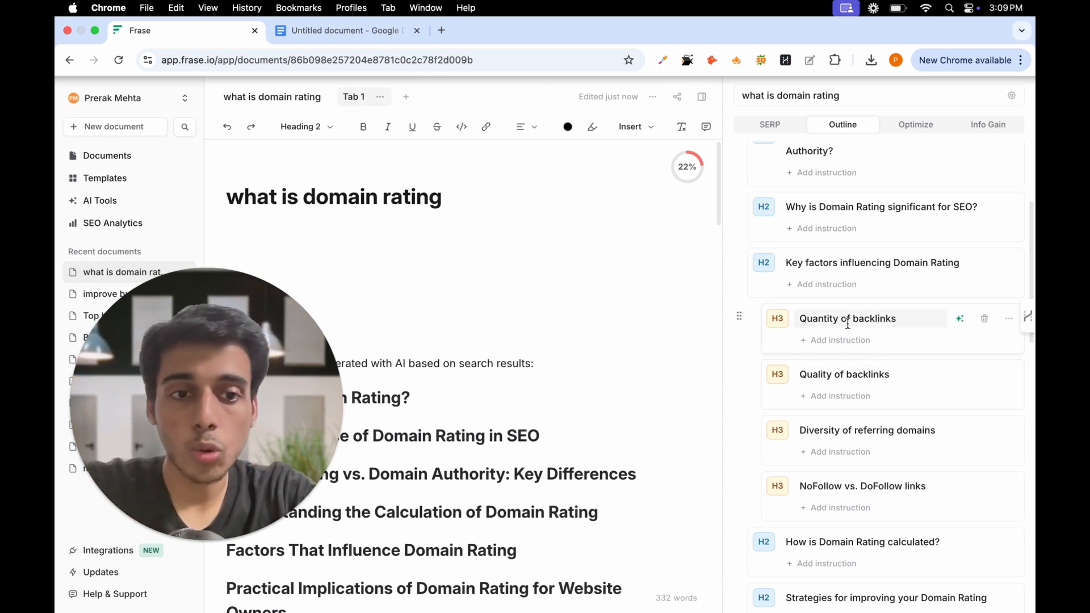
scroll(870, 433, down, 2)
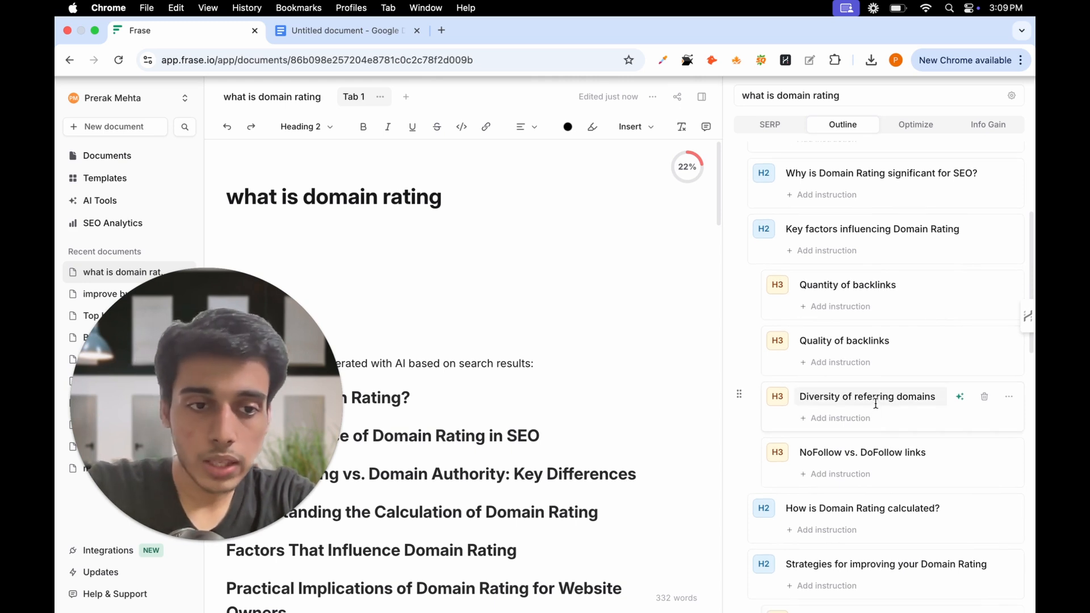
scroll(874, 403, down, 8)
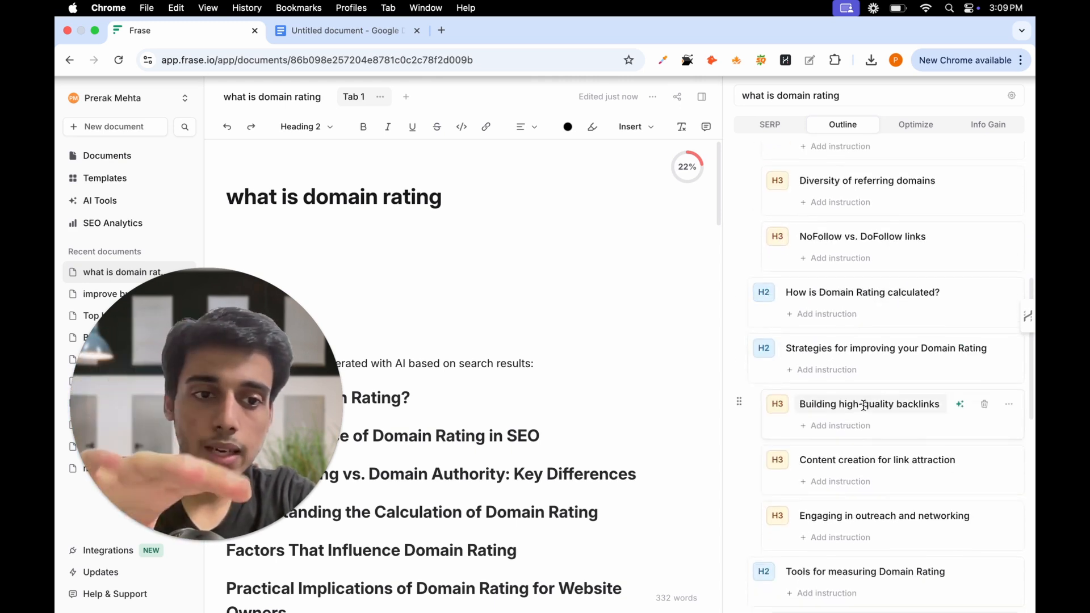
scroll(864, 401, down, 15)
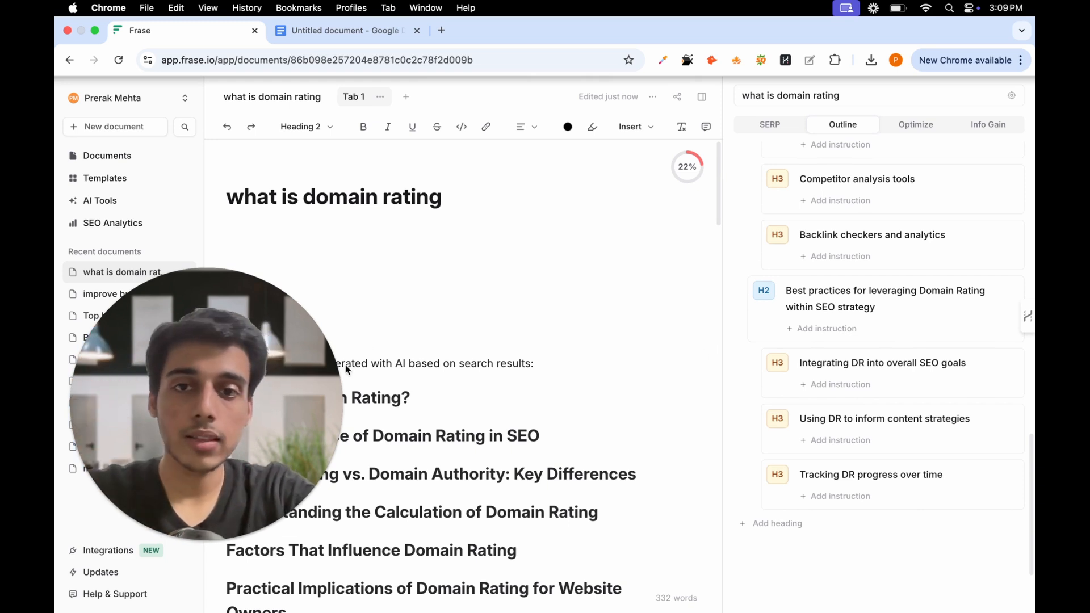
drag(222, 379, 891, 407)
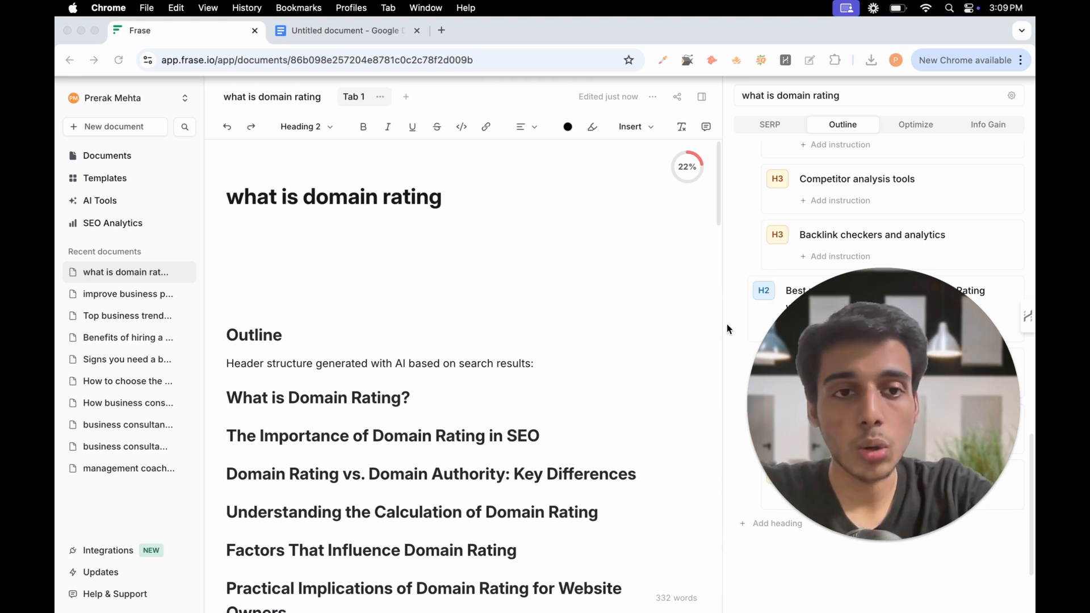
drag(863, 386, 175, 399)
scroll(761, 394, up, 15)
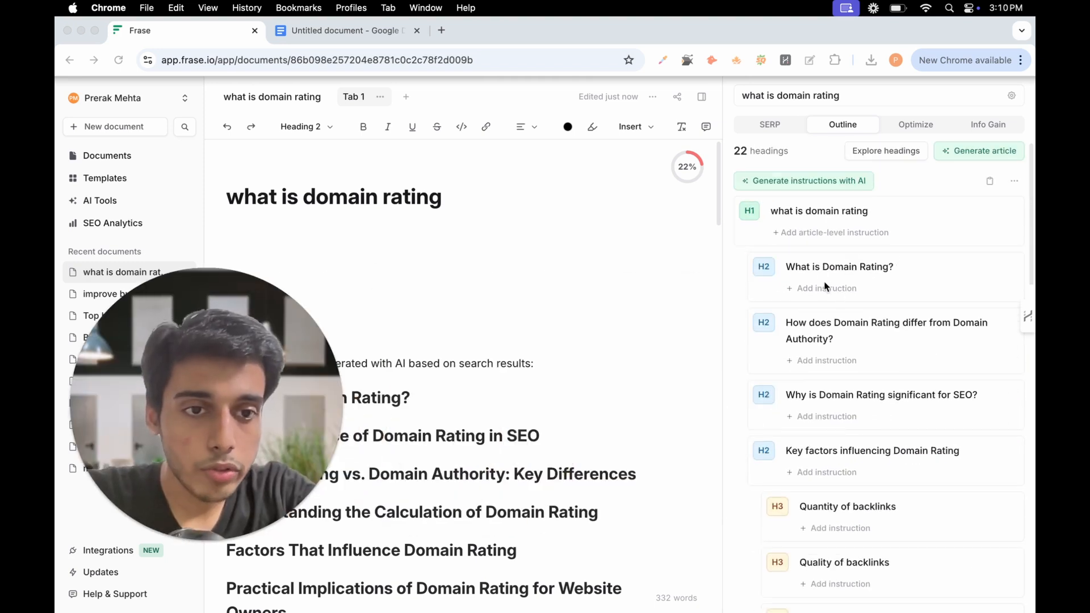
Step: Copy the outline heading "How does Domain Rating differ from Domain Authority?" into the document below the title
click(806, 328)
key(super+c)
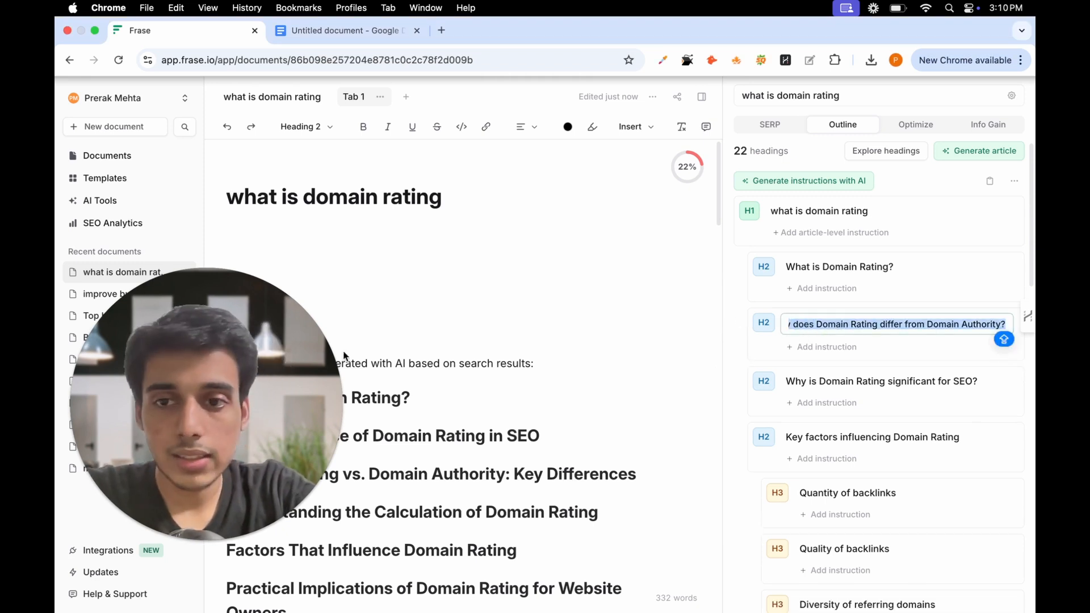
drag(290, 363, 292, 363)
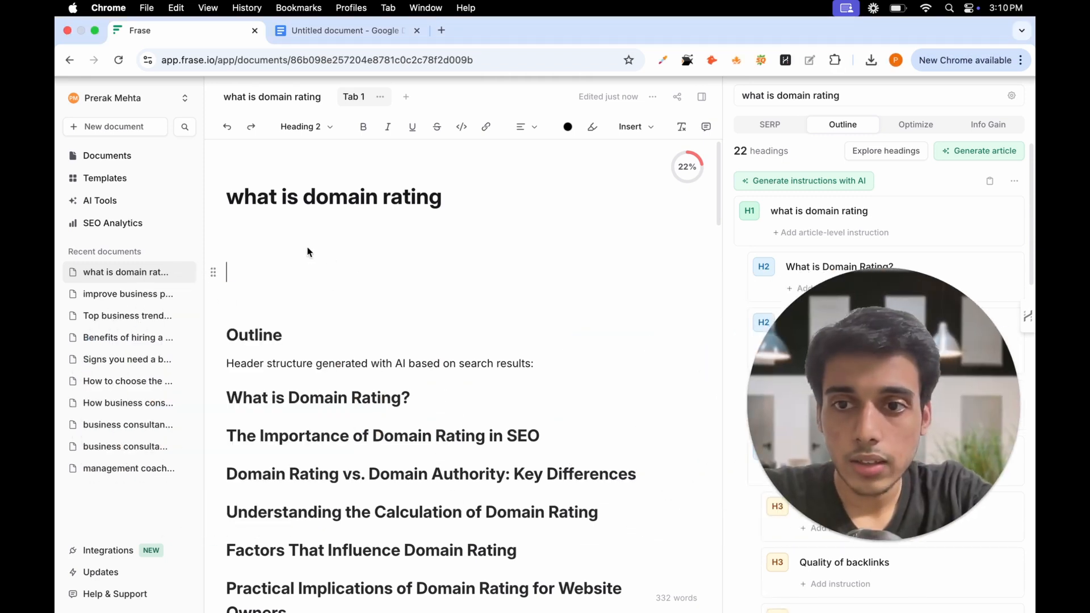
click(320, 260)
key(super+v)
Step: Format the pasted question as Heading 2 and add an empty line beneath it
drag(507, 262, 227, 264)
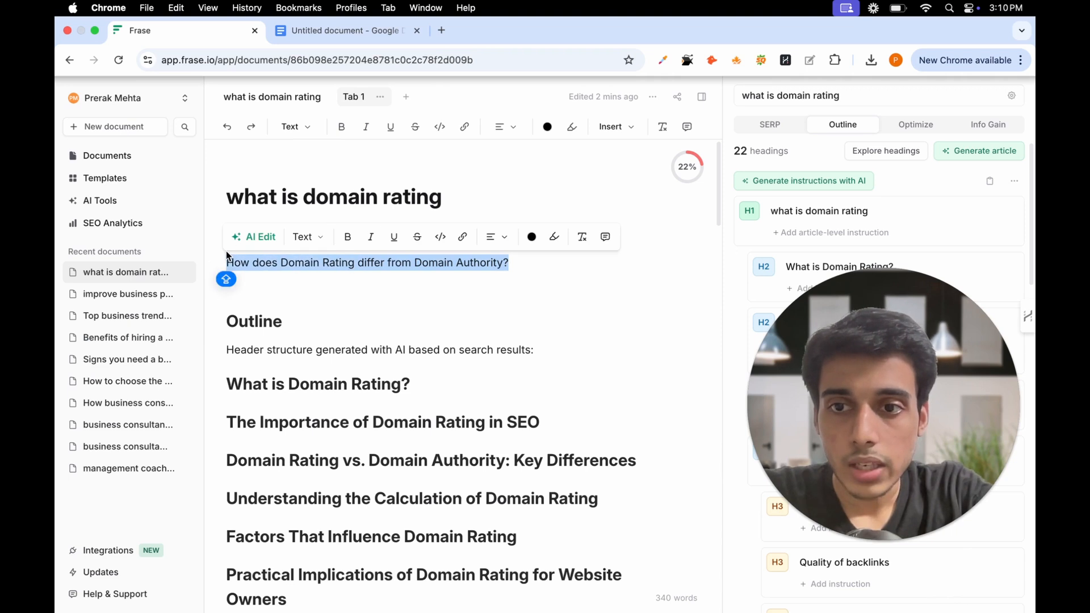
click(320, 239)
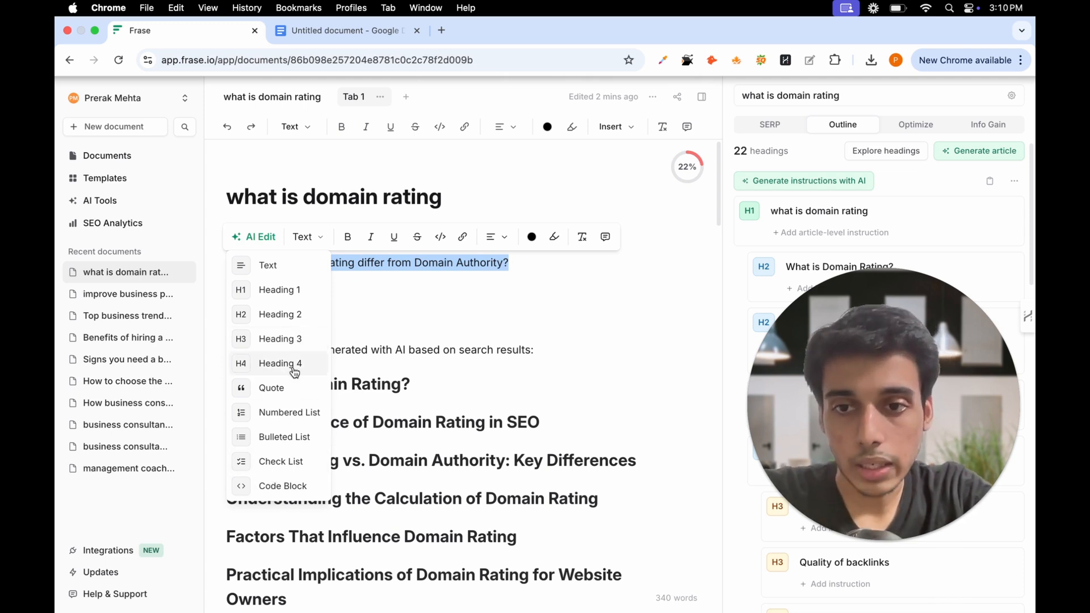
click(301, 316)
click(423, 286)
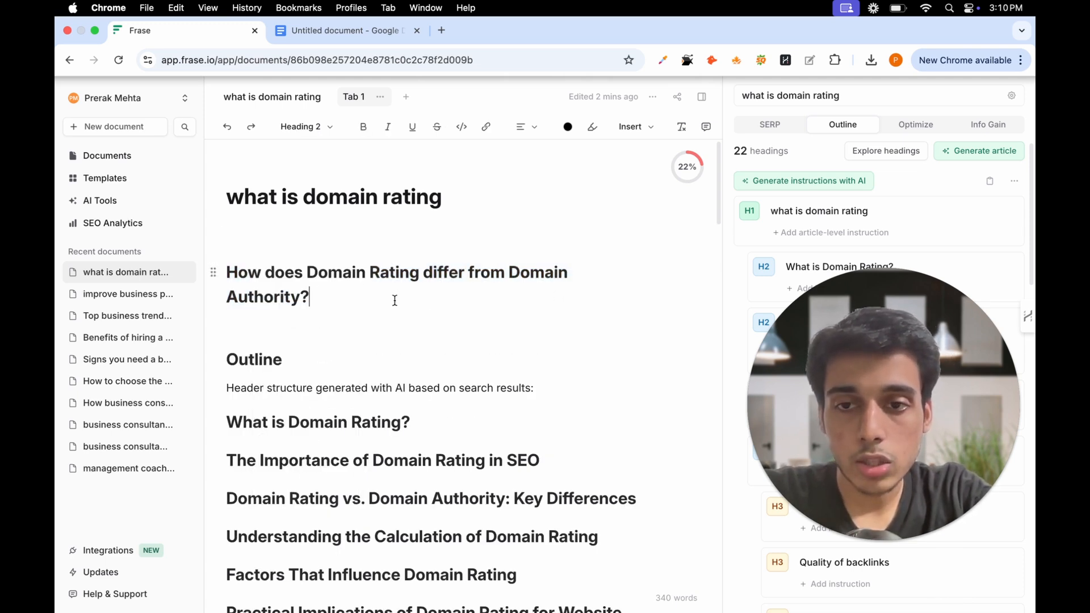
key(Return)
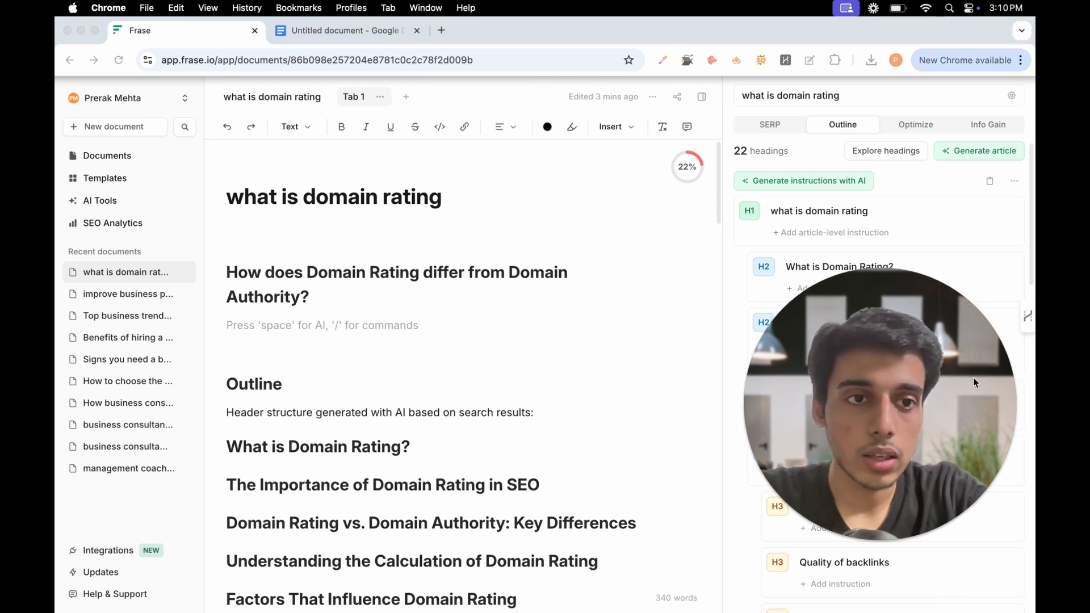
Step: Examine the topic score and the long-tail topic list, comparing the document's mentions of each topic with the recommended counts
click(906, 128)
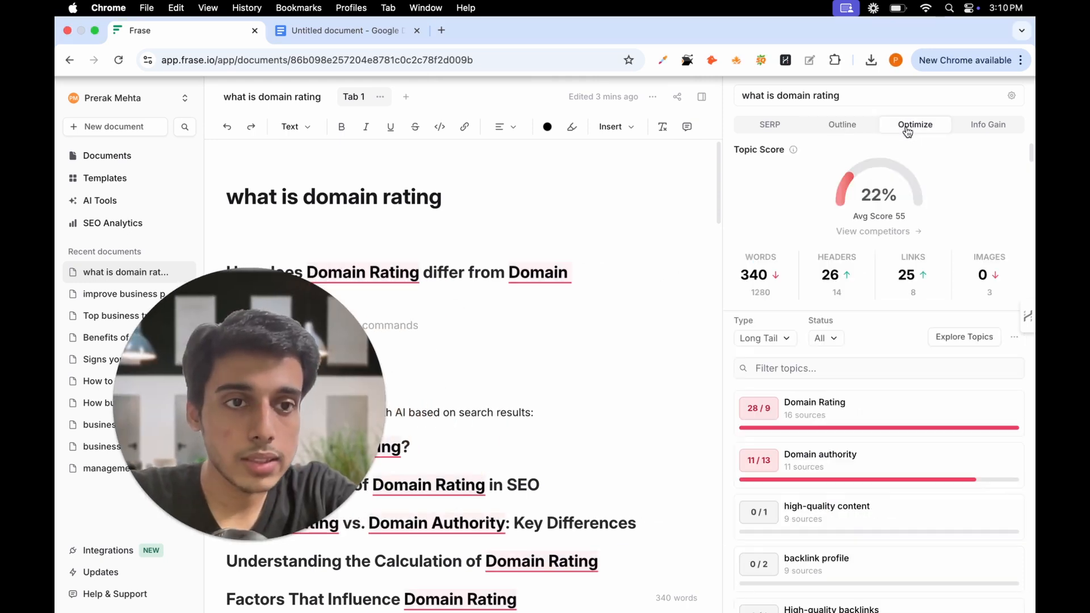
scroll(823, 363, down, 3)
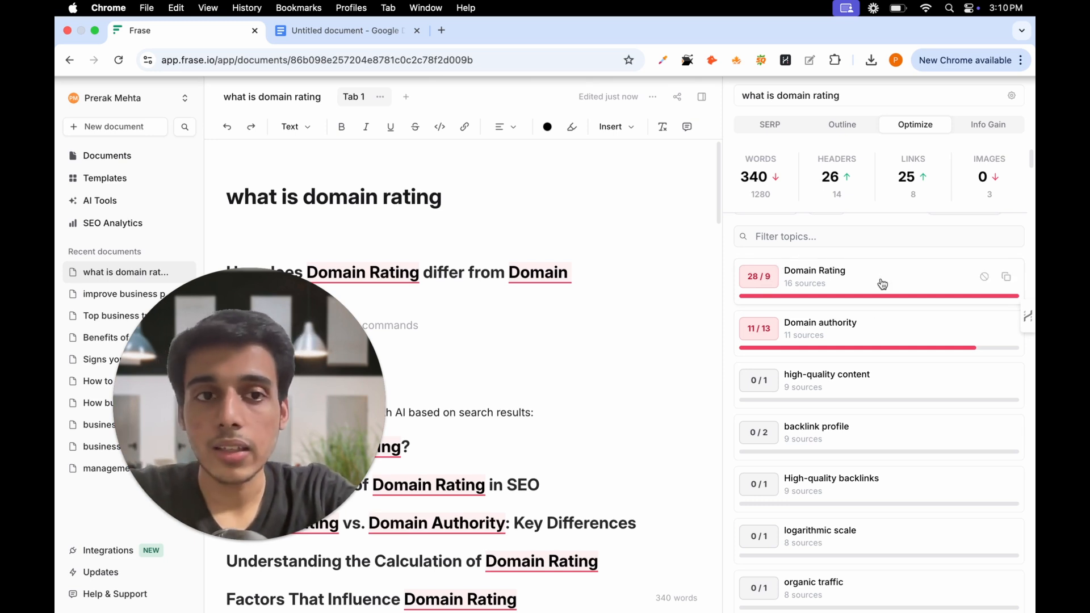
scroll(881, 283, up, 5)
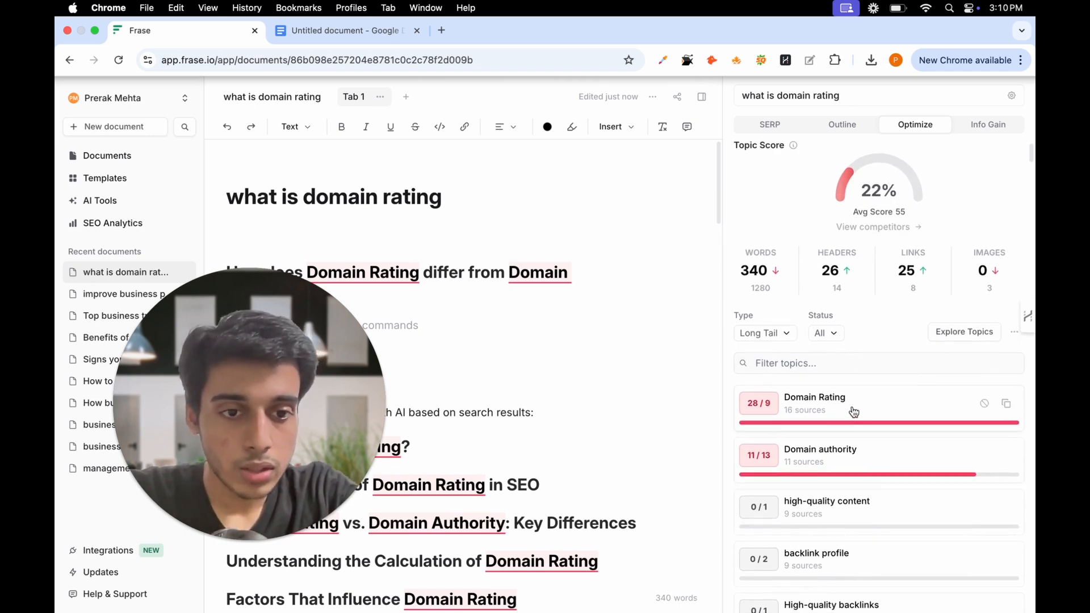
scroll(851, 409, down, 1)
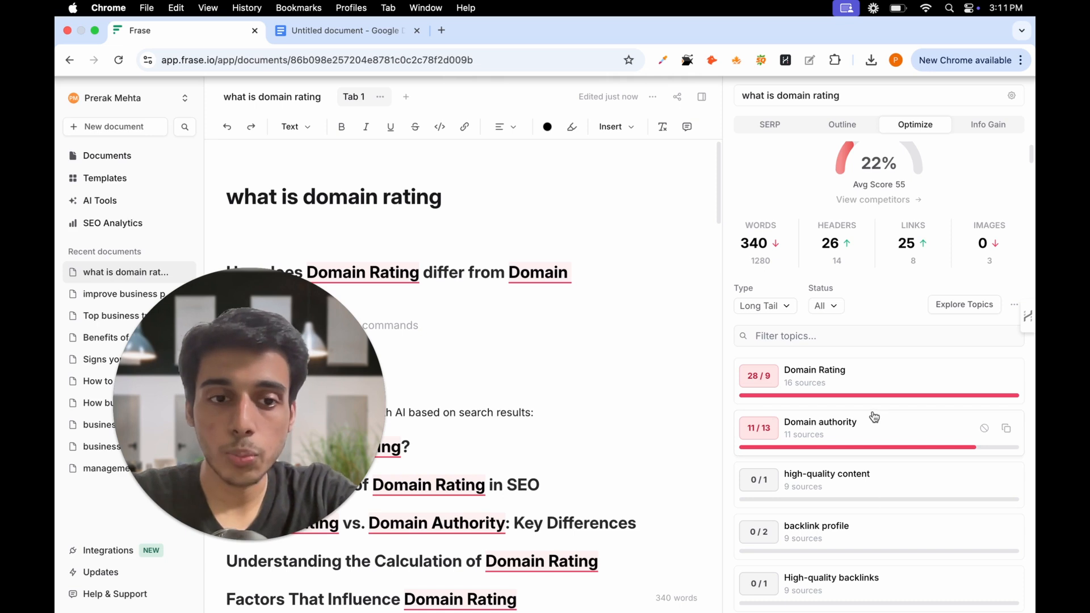
scroll(874, 420, down, 3)
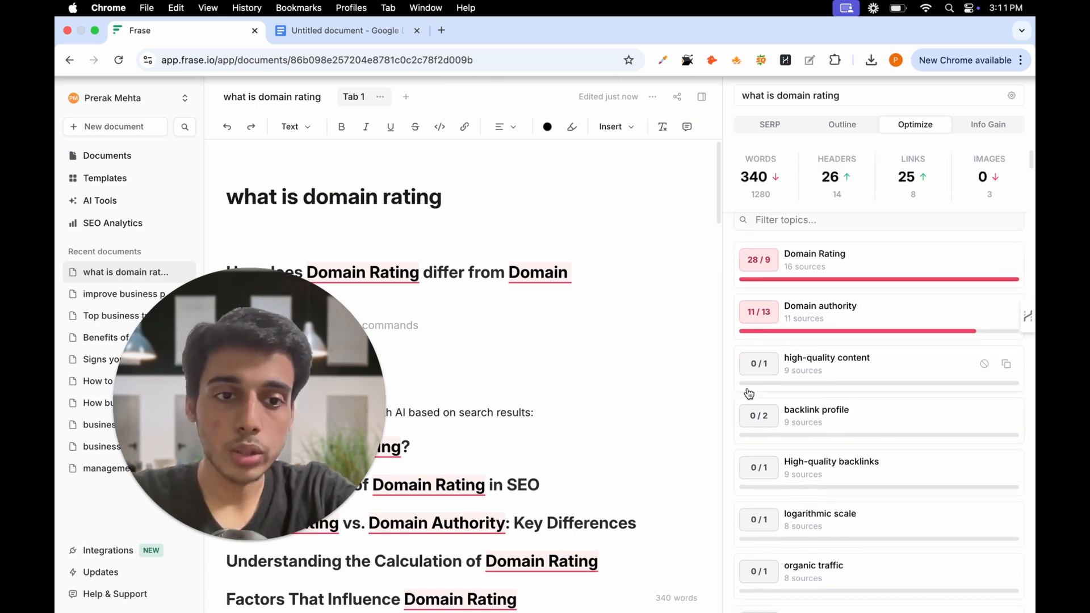
scroll(900, 448, down, 10)
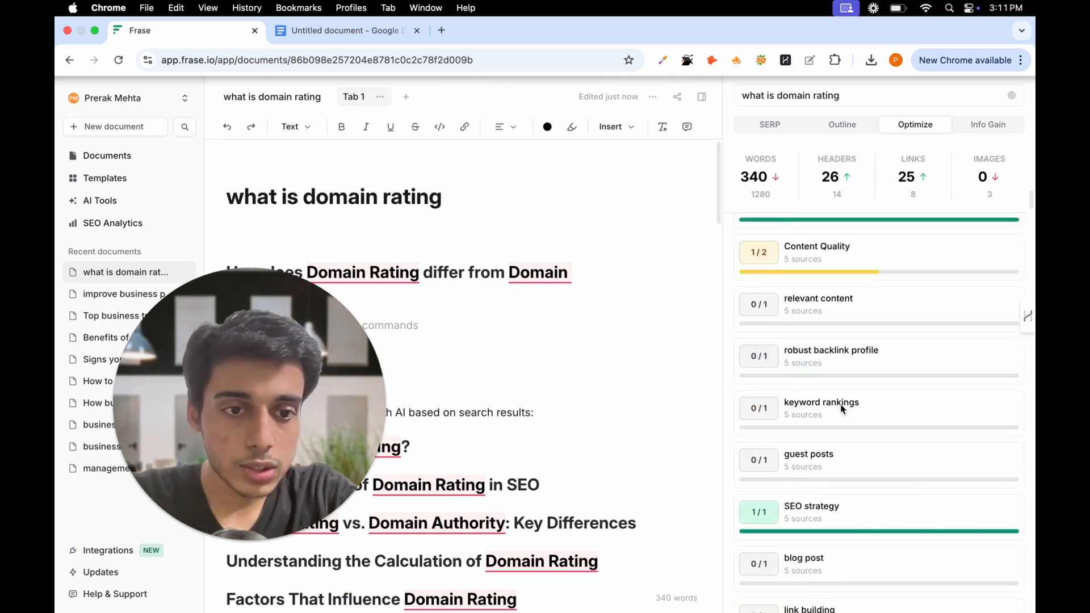
scroll(841, 409, down, 4)
scroll(852, 338, up, 3)
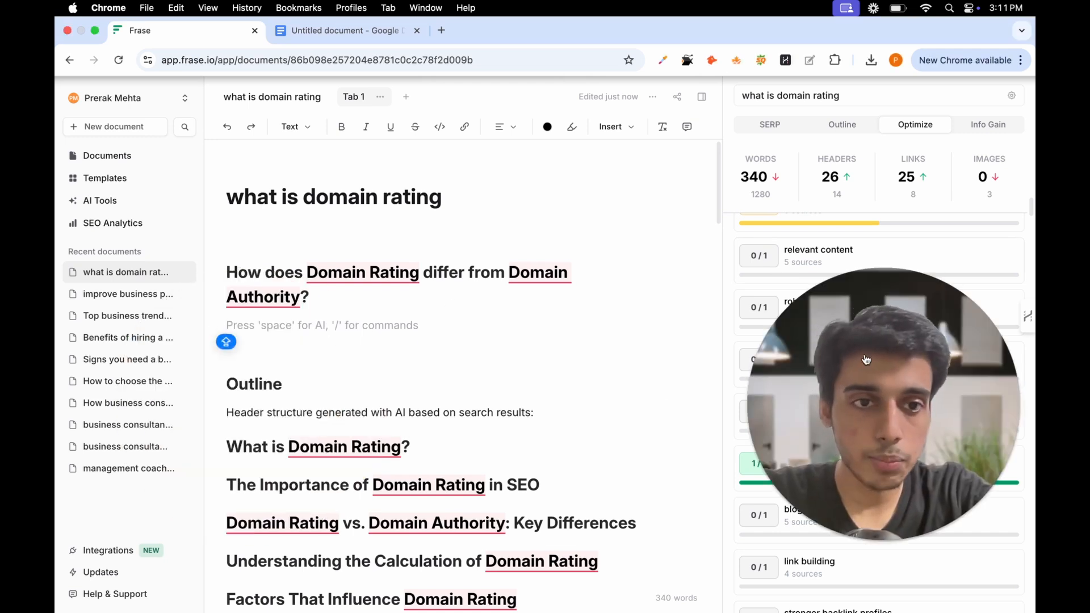
mouse_move(866, 359)
mouse_down()
mouse_move(406, 359)
mouse_move(865, 360)
mouse_up()
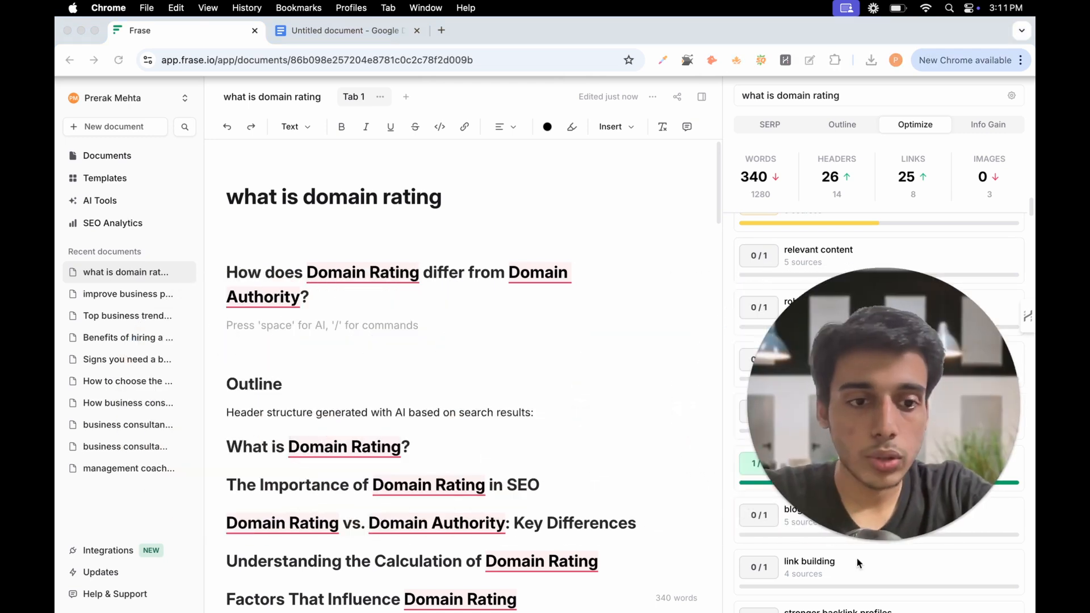
click(850, 540)
drag(839, 463, 57, 539)
scroll(966, 347, up, 3)
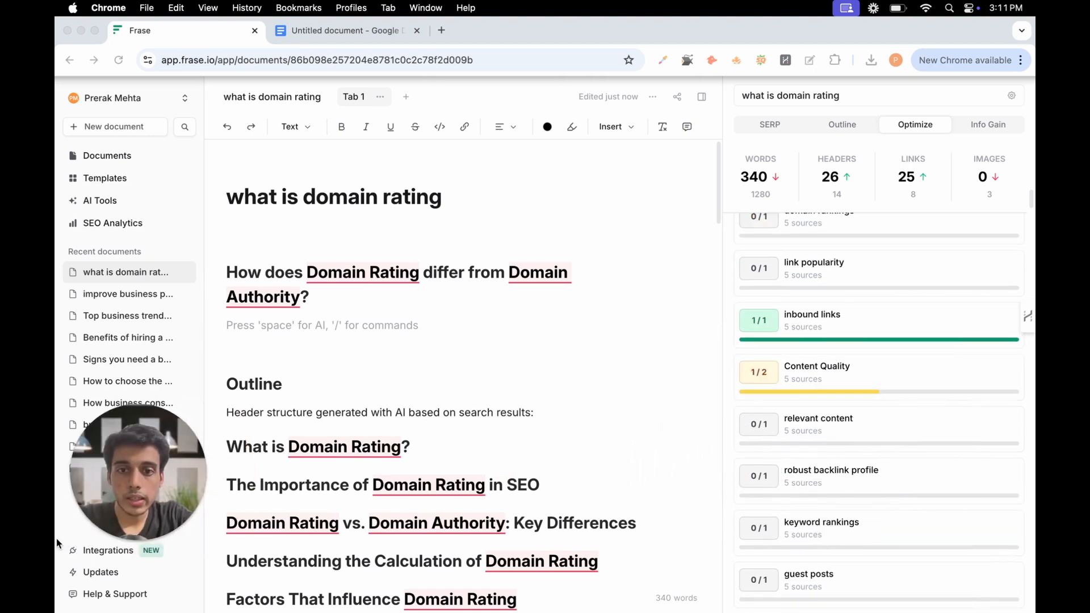
scroll(805, 375, up, 5)
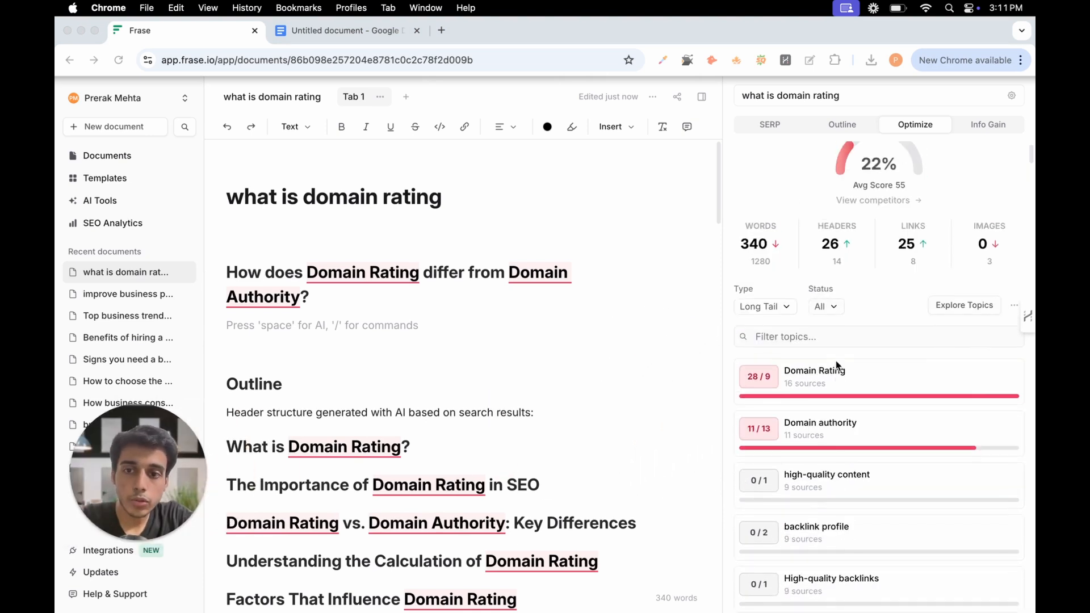
scroll(871, 391, down, 2)
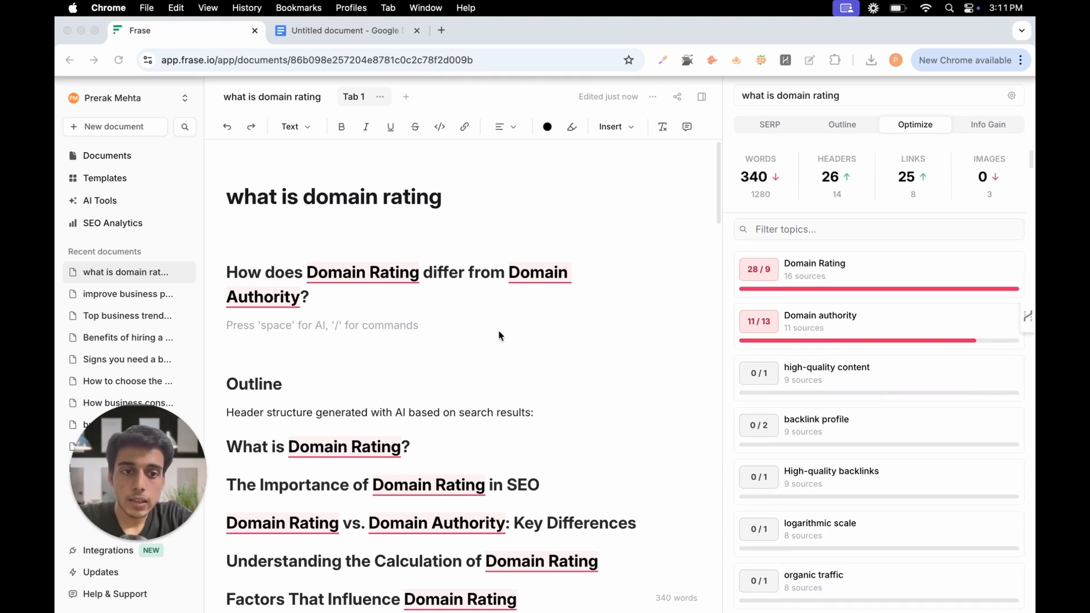
Step: Delete the entire Outline section with its generated headings, from the "Outline" title down to just before "Questions"
click(226, 383)
drag(226, 384, 586, 423)
scroll(307, 426, down, 14)
key(BackSpace)
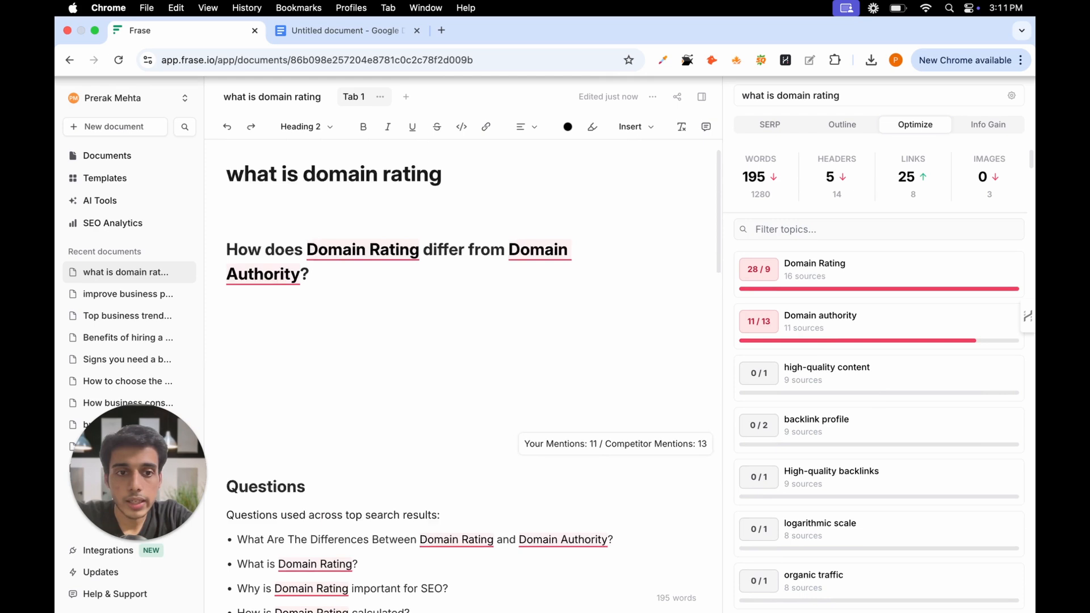
Step: Review the remaining Questions and External Links sections down to the help.dashthis.com link
scroll(438, 388, down, 1)
scroll(438, 389, up, 1)
scroll(439, 389, down, 10)
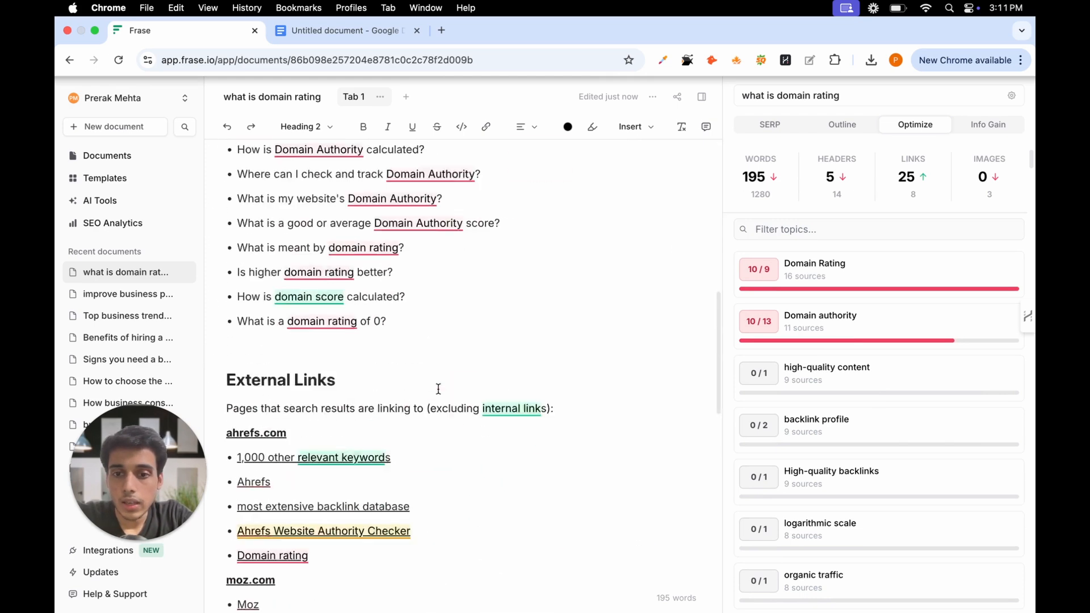
scroll(438, 389, up, 1)
scroll(438, 389, down, 5)
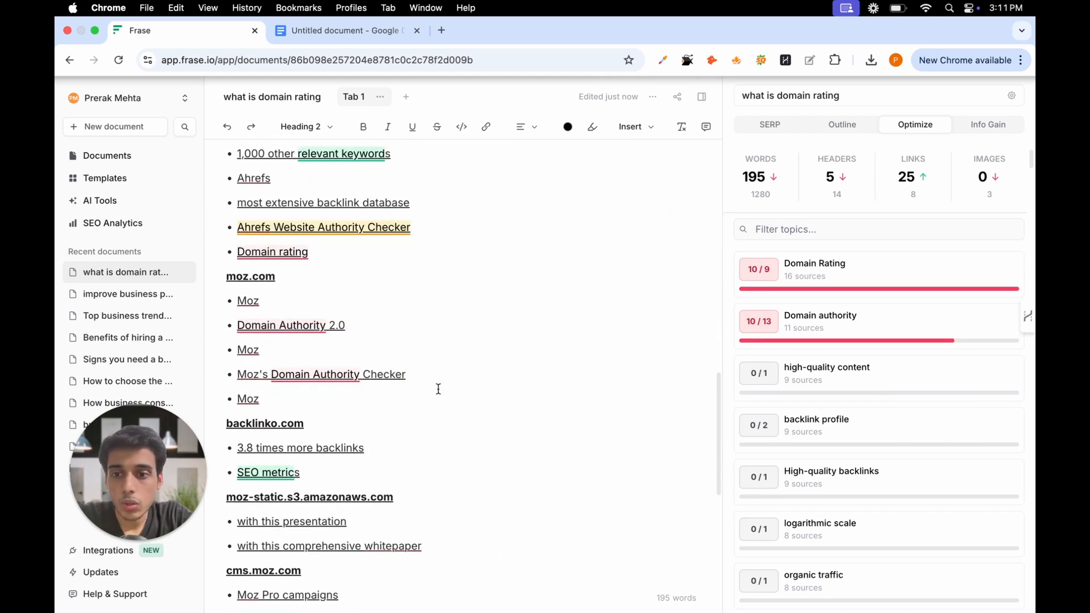
scroll(439, 388, down, 3)
scroll(438, 387, up, 8)
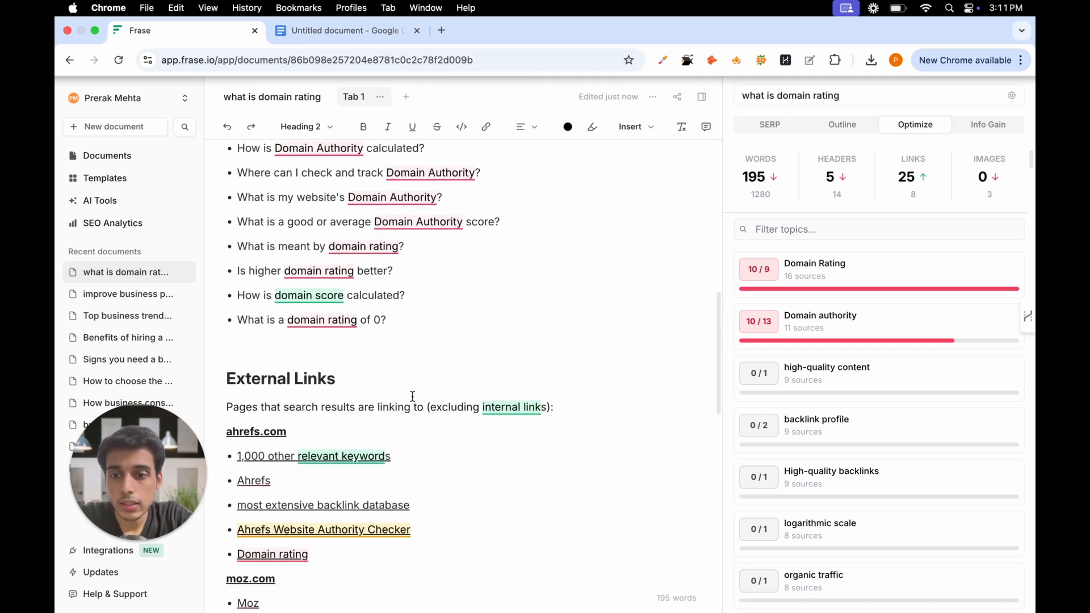
drag(243, 375, 550, 354)
scroll(244, 349, down, 12)
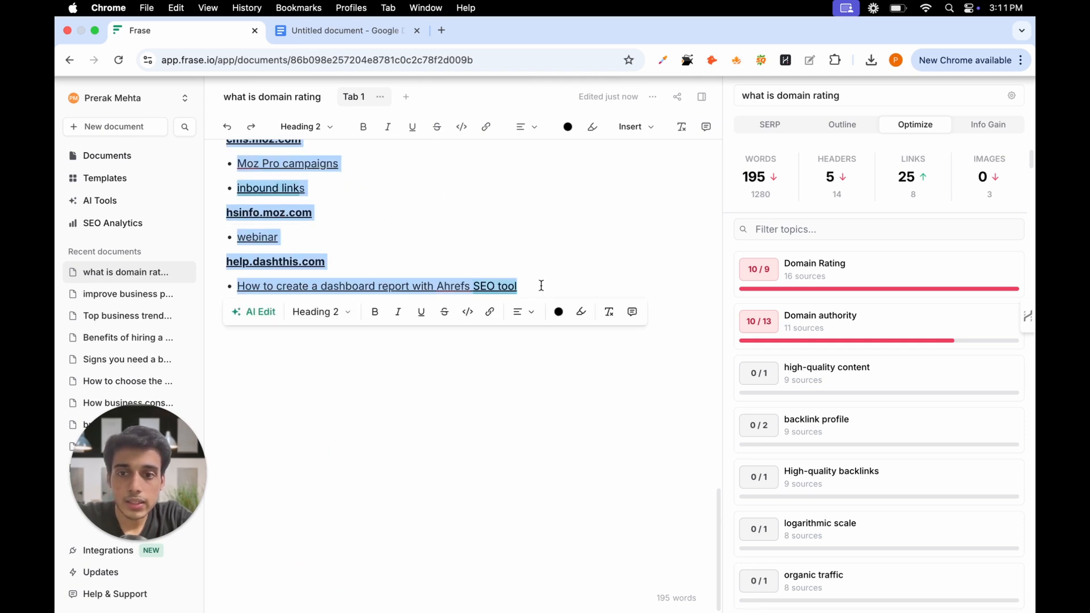
scroll(541, 285, up, 7)
scroll(541, 285, up, 5)
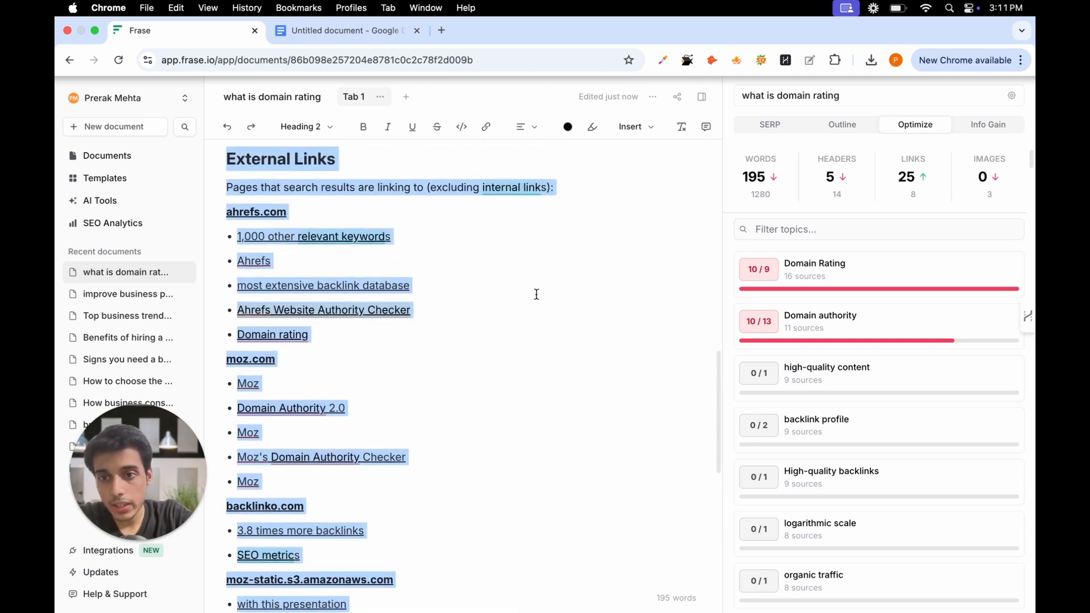
Step: Inspect the link behind "1,000 other relevant keywords" under ahrefs.com and look over the neighbouring questions and external links
click(457, 365)
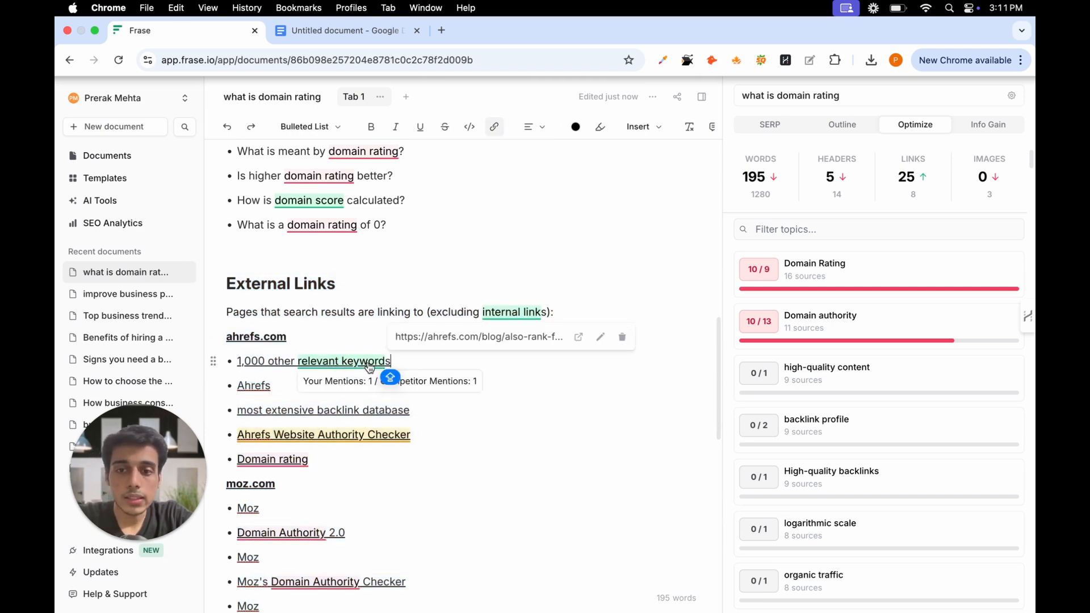
scroll(352, 454, down, 1)
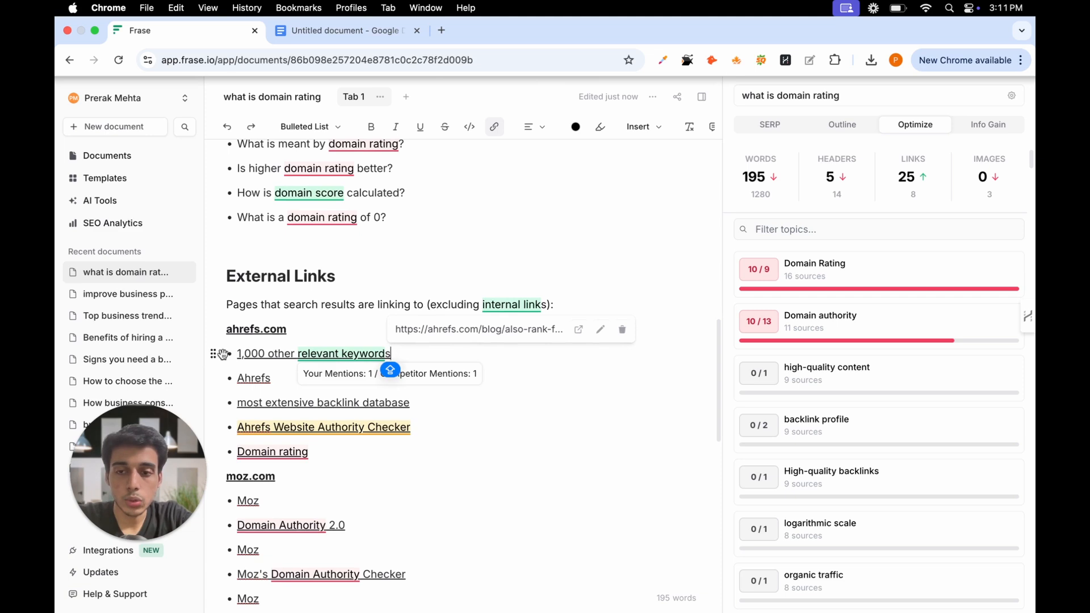
scroll(280, 361, up, 5)
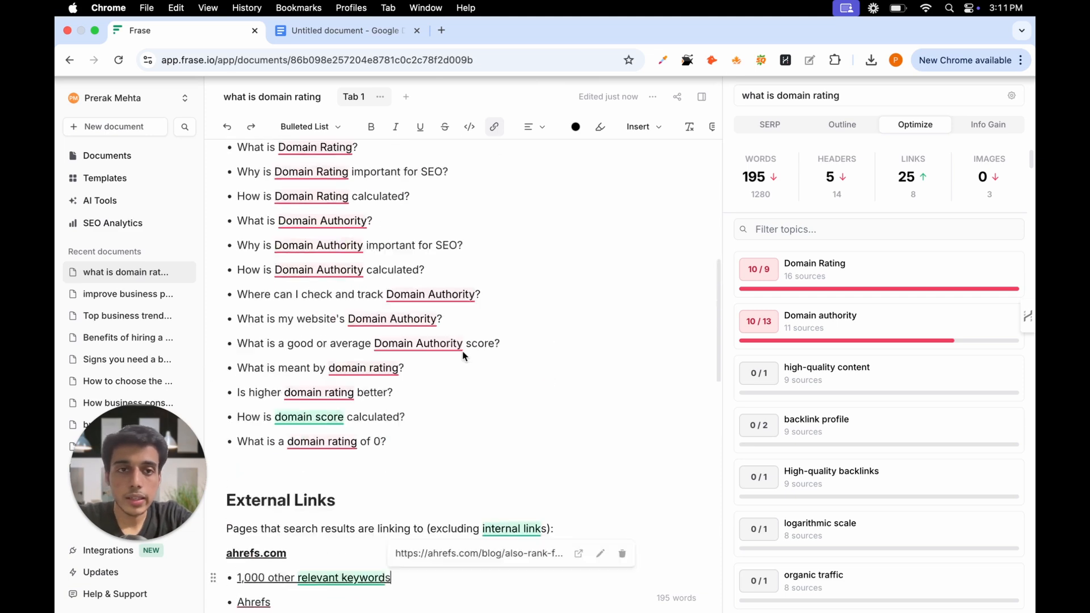
scroll(302, 397, down, 6)
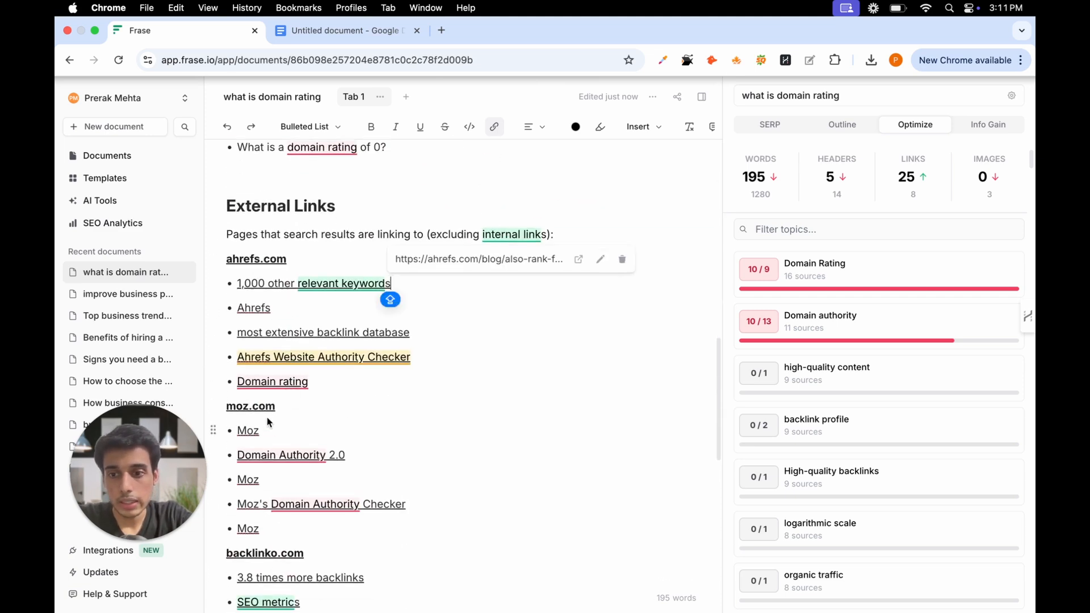
scroll(312, 403, down, 5)
scroll(326, 408, up, 15)
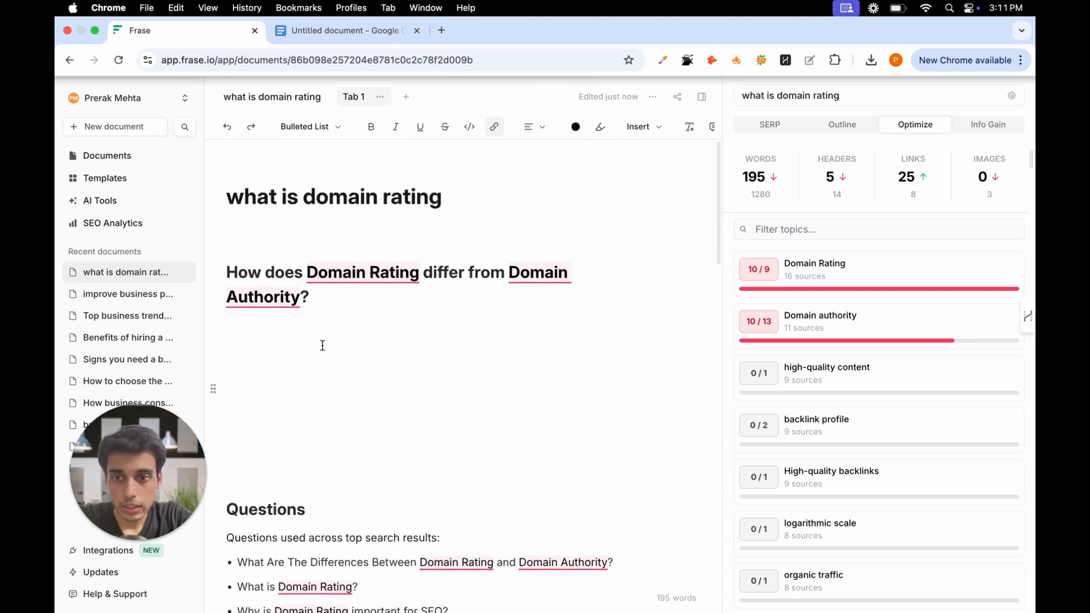
Step: Enter the topic target "Domain Authority [1]" under the heading "How does Domain Rating differ from Domain Authority?"
click(357, 327)
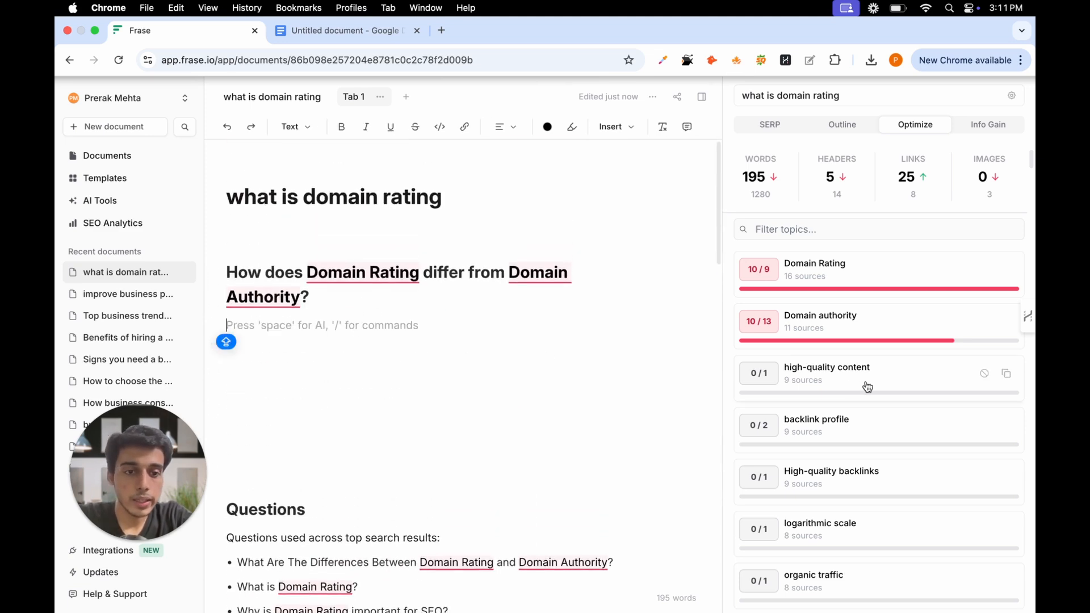
scroll(813, 392, down, 1)
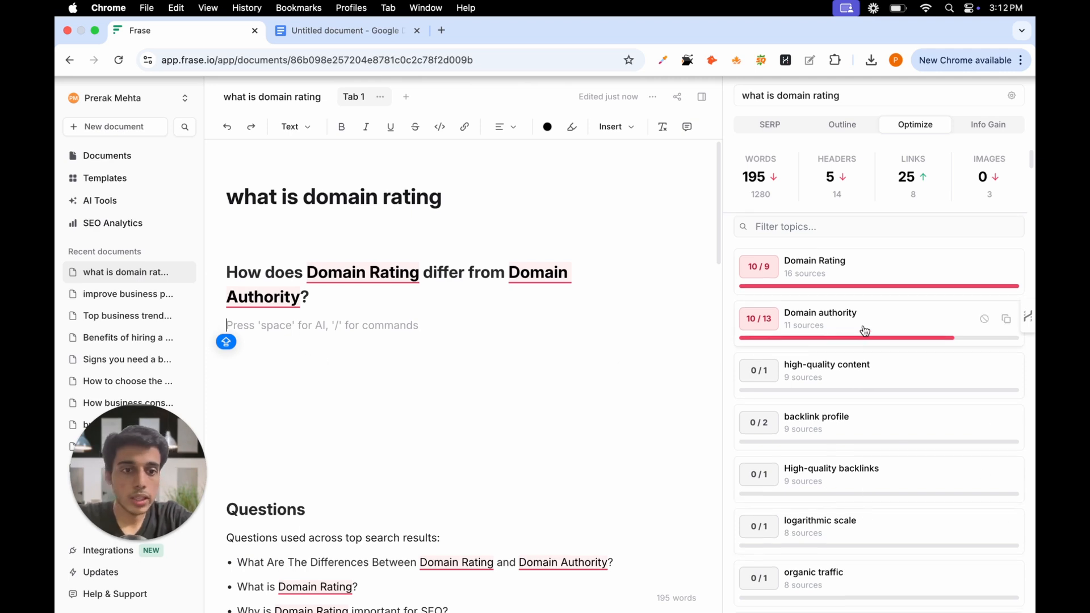
text(dOMAI)
key(super+a)
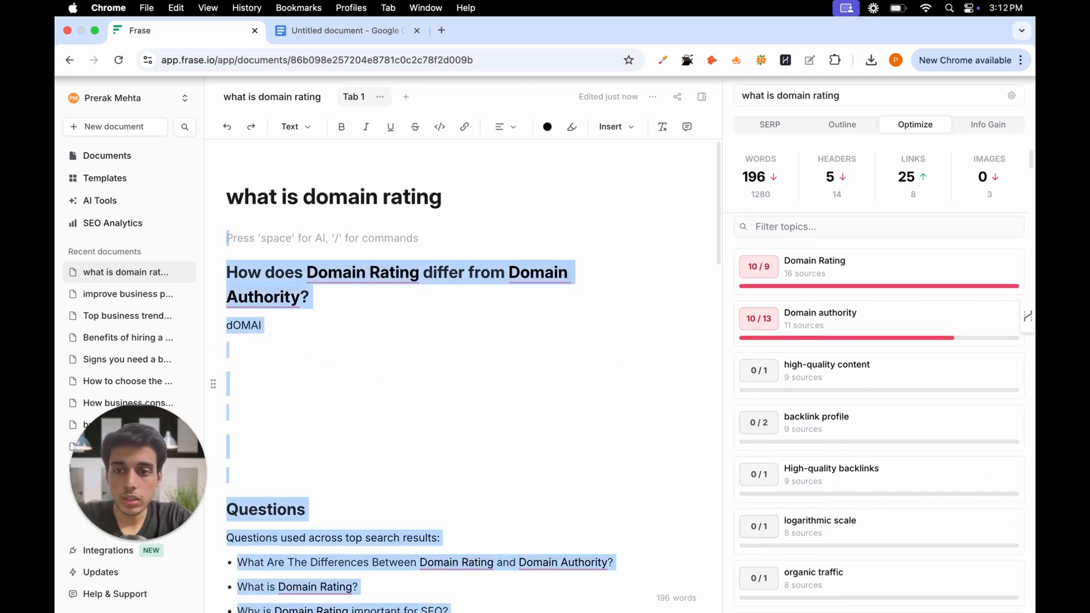
key(Down)
key(super+Up)
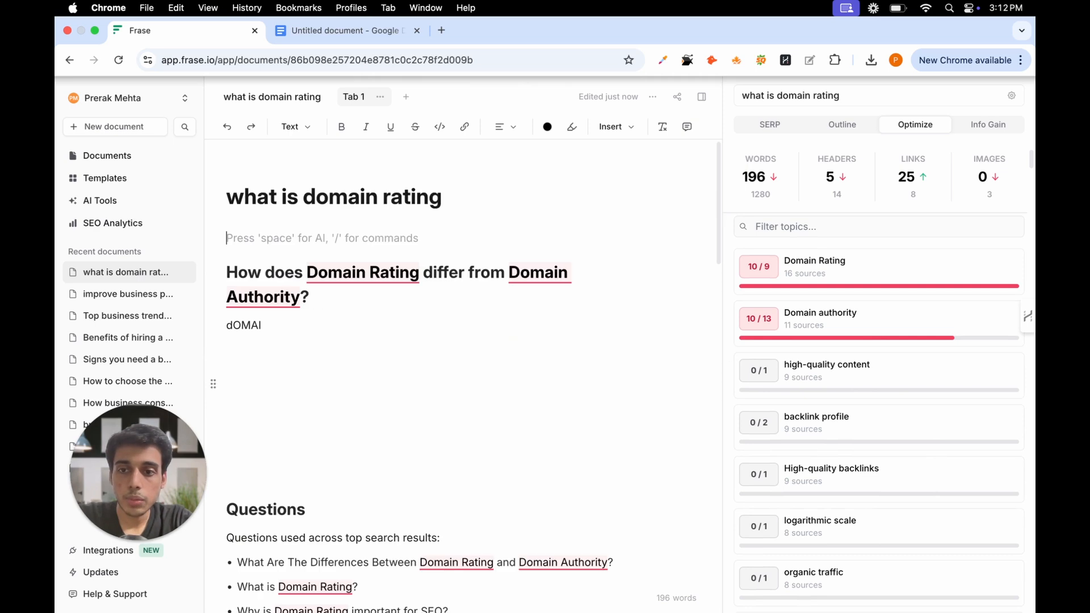
key(Down)
key(Down)
key(Down)
key(shift+super+Left)
text(Domain Authority [1)
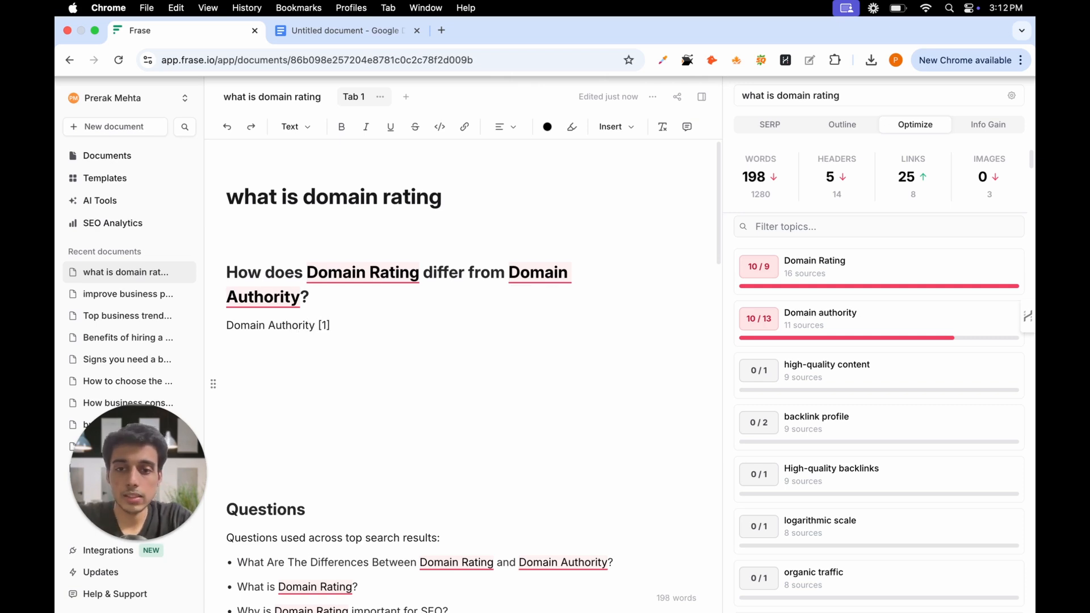
Step: Add the topic targets "Domain Rating [1]" and "SEO Performance [1]" on separate lines below "Domain Authority [1]"
key(Return)
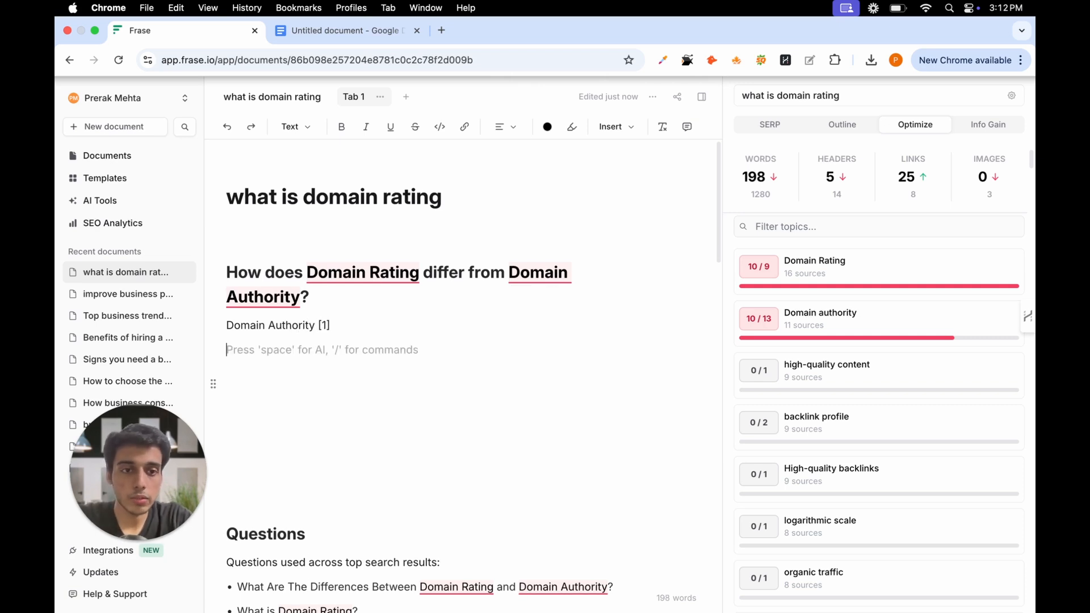
text(D)
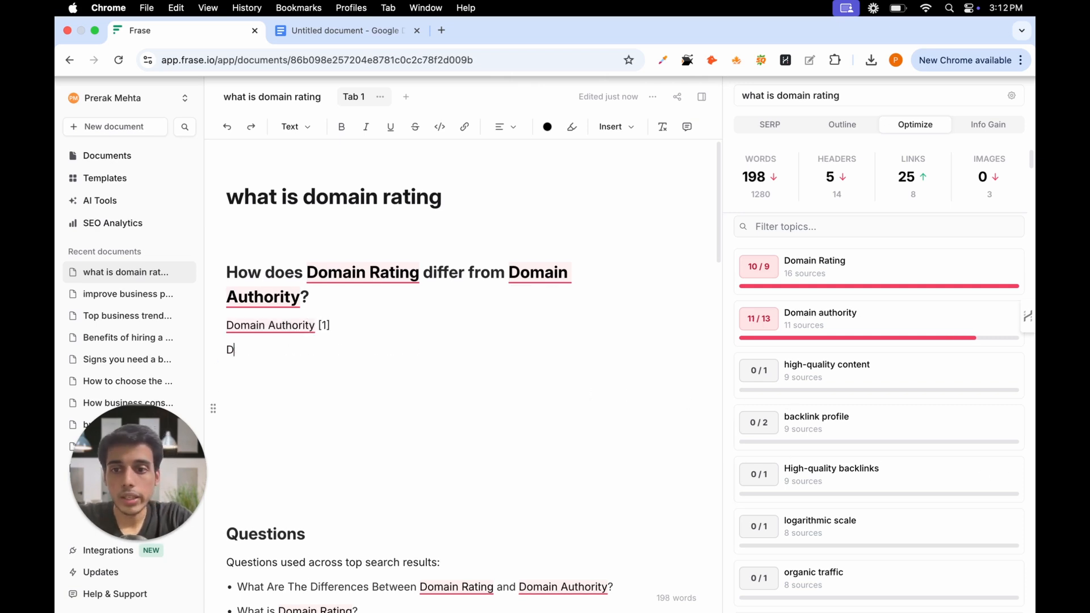
text(omain Rating [1)
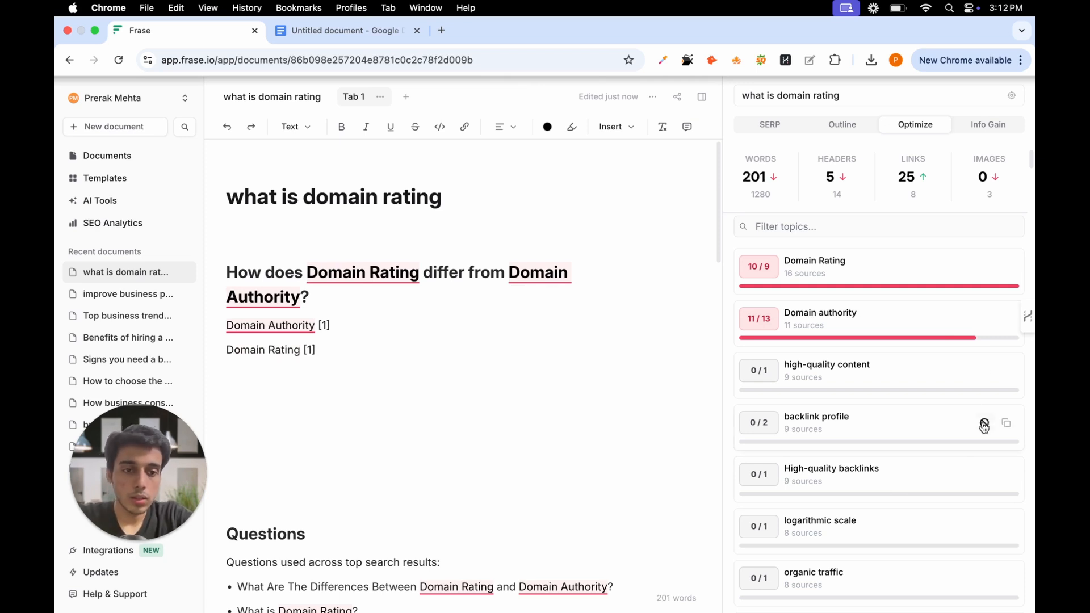
scroll(871, 401, down, 4)
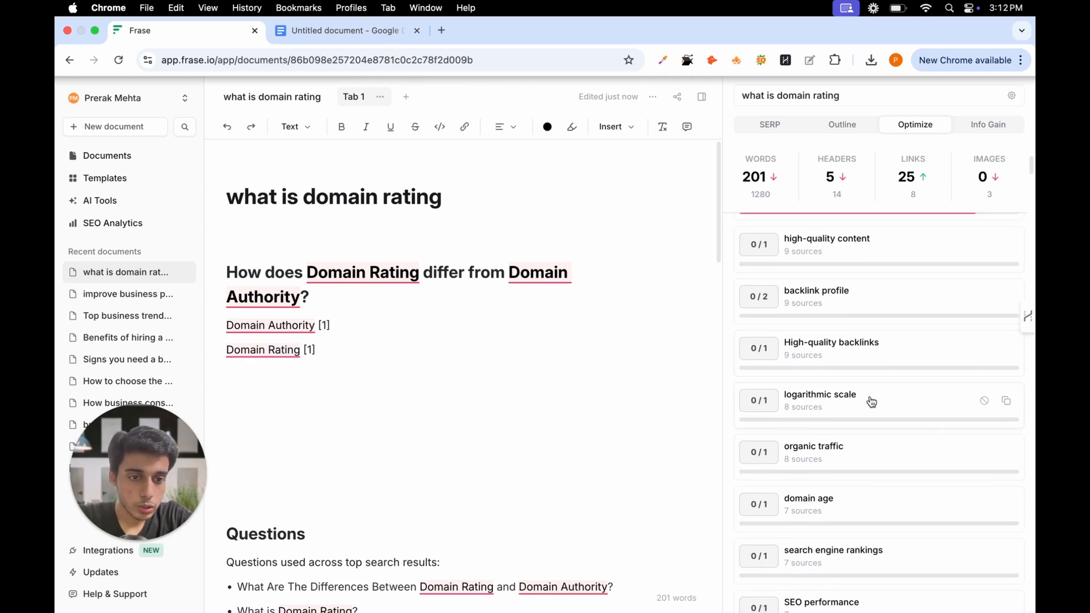
scroll(871, 401, down, 3)
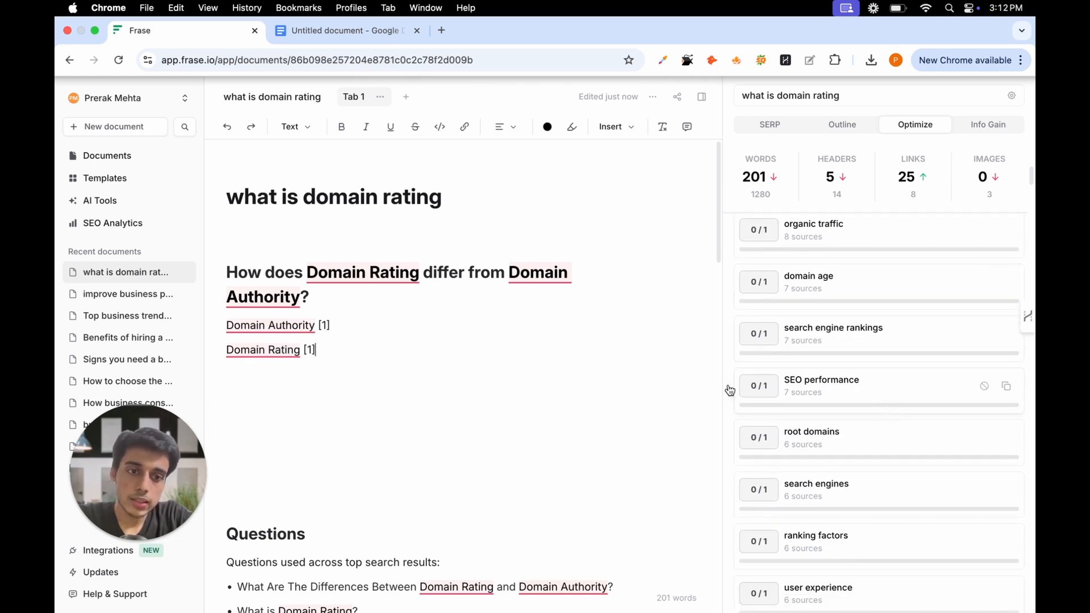
key(Return)
text(SEO)
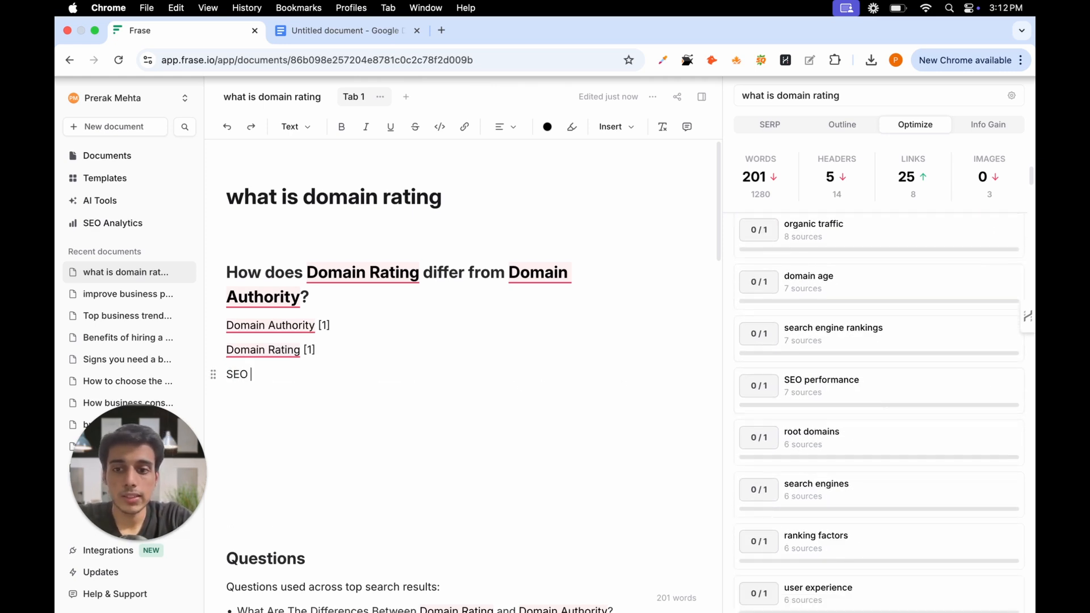
text( Performa)
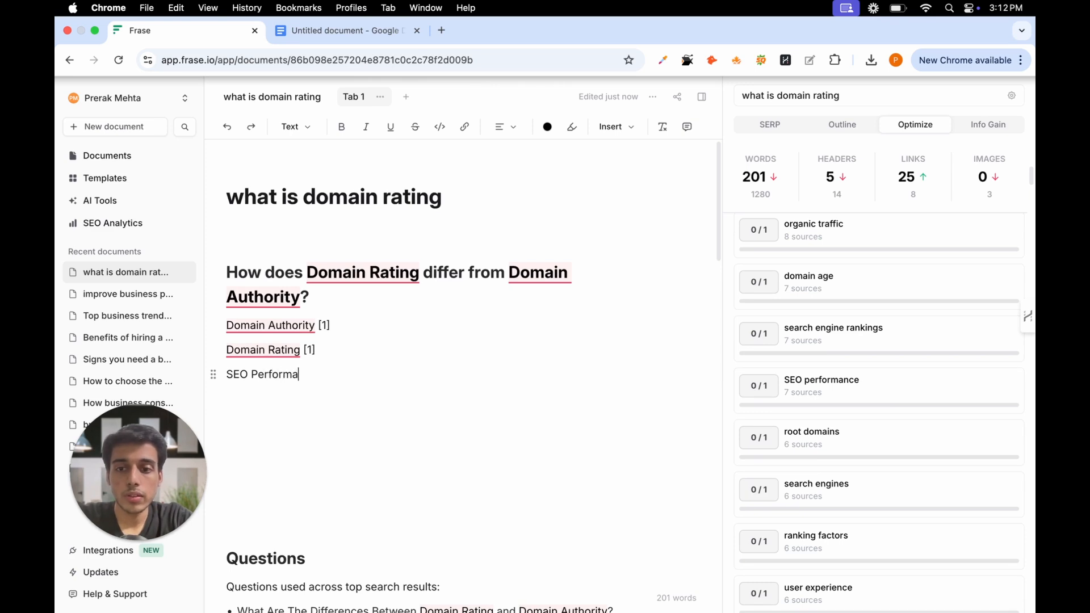
text(nce [1])
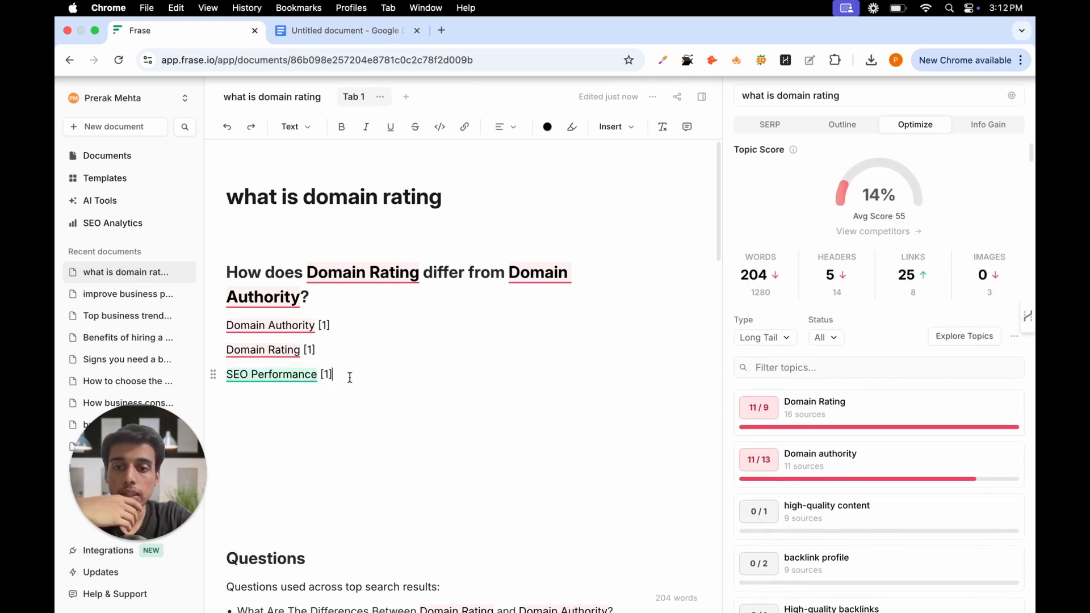
drag(349, 377, 253, 297)
click(432, 333)
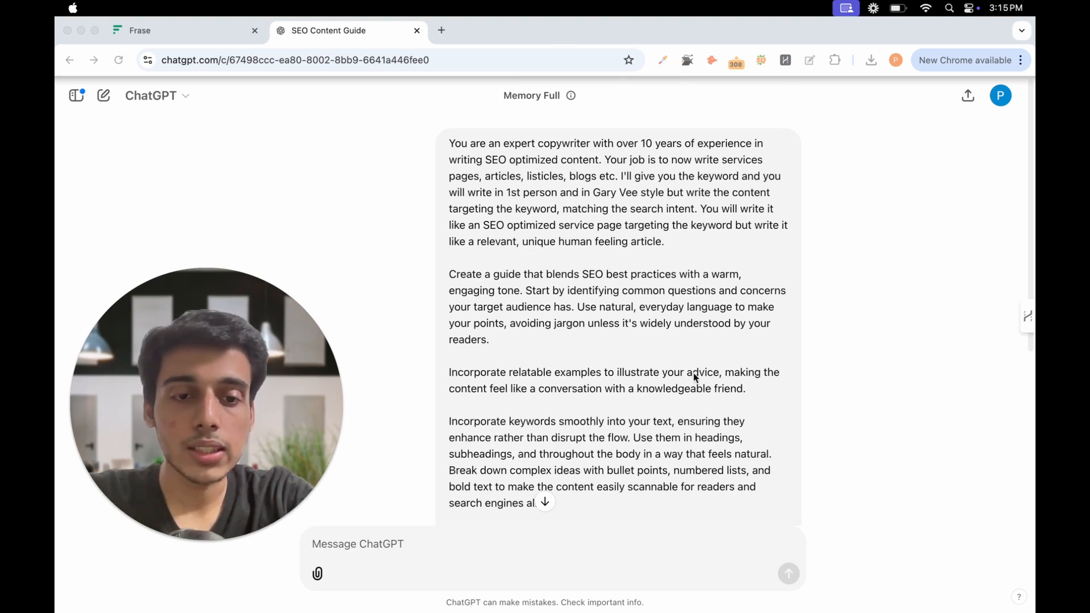
Step: In the "SEO Content Guide" ChatGPT conversation, begin a new message with the line "SEO Keyword = what is domain rating"
scroll(675, 379, down, 5)
scroll(695, 377, up, 1)
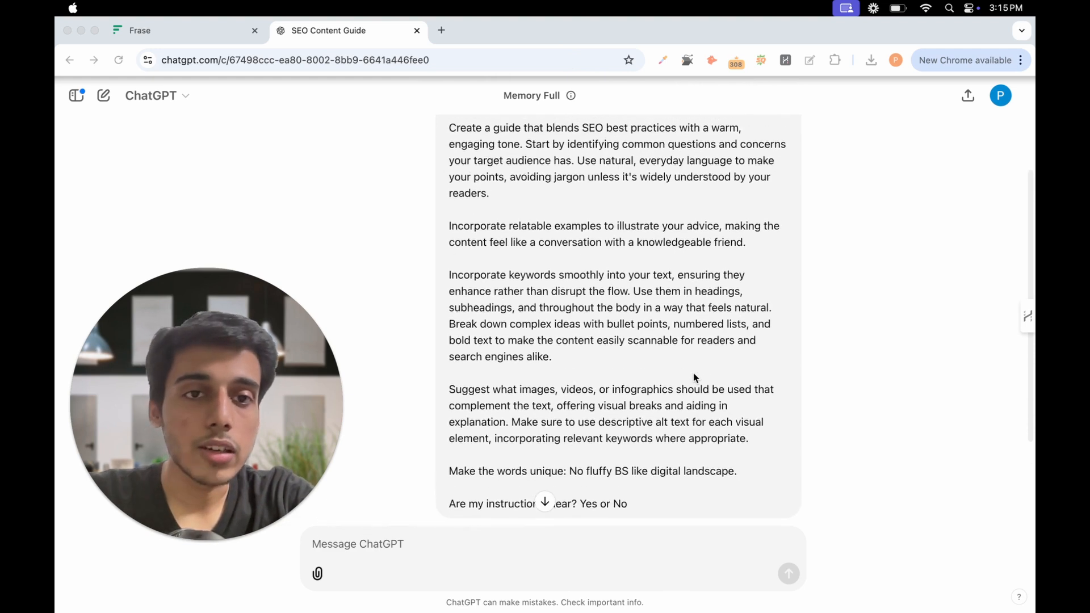
scroll(683, 409, down, 1)
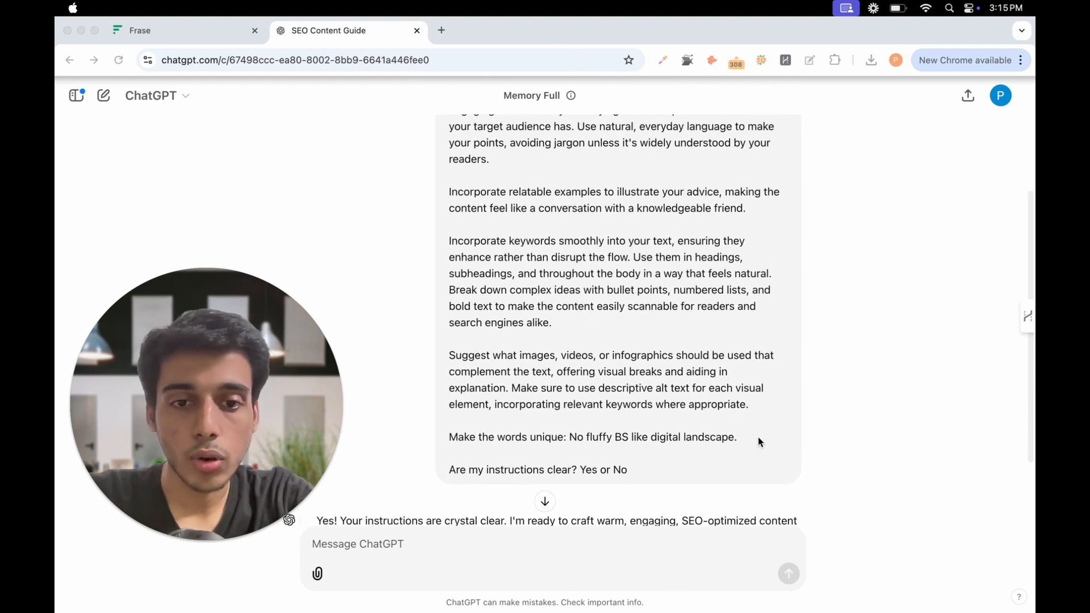
scroll(509, 429, down, 1)
scroll(537, 420, down, 2)
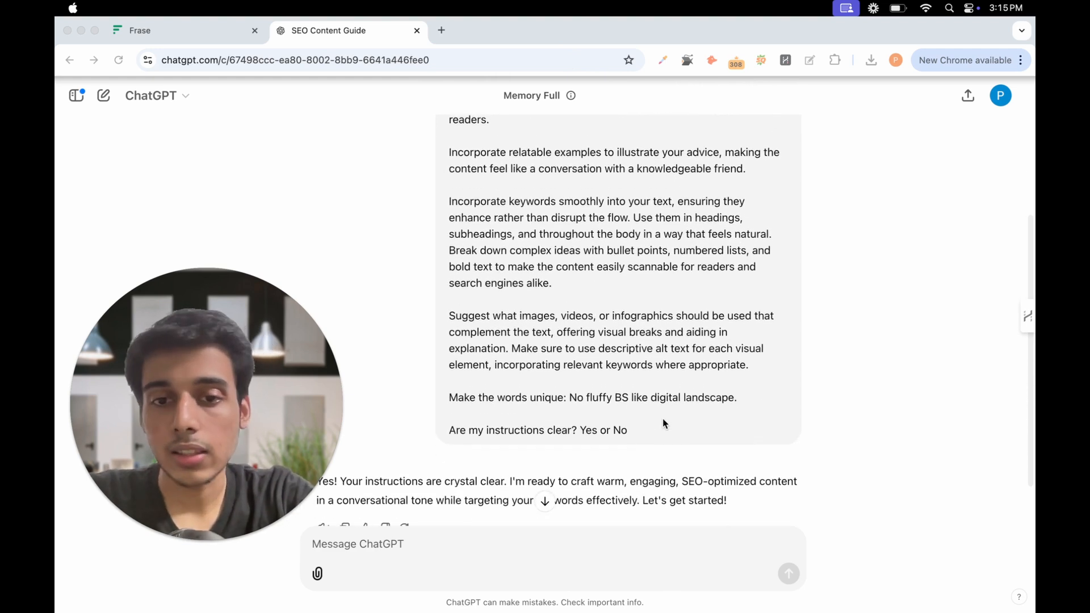
scroll(596, 414, up, 2)
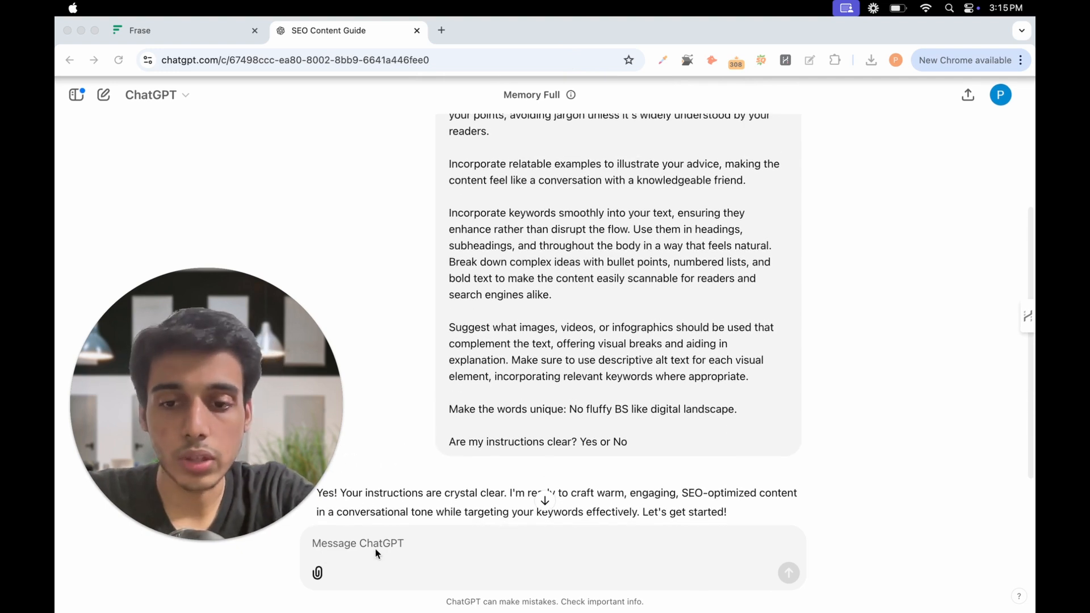
click(323, 555)
text(SEO K)
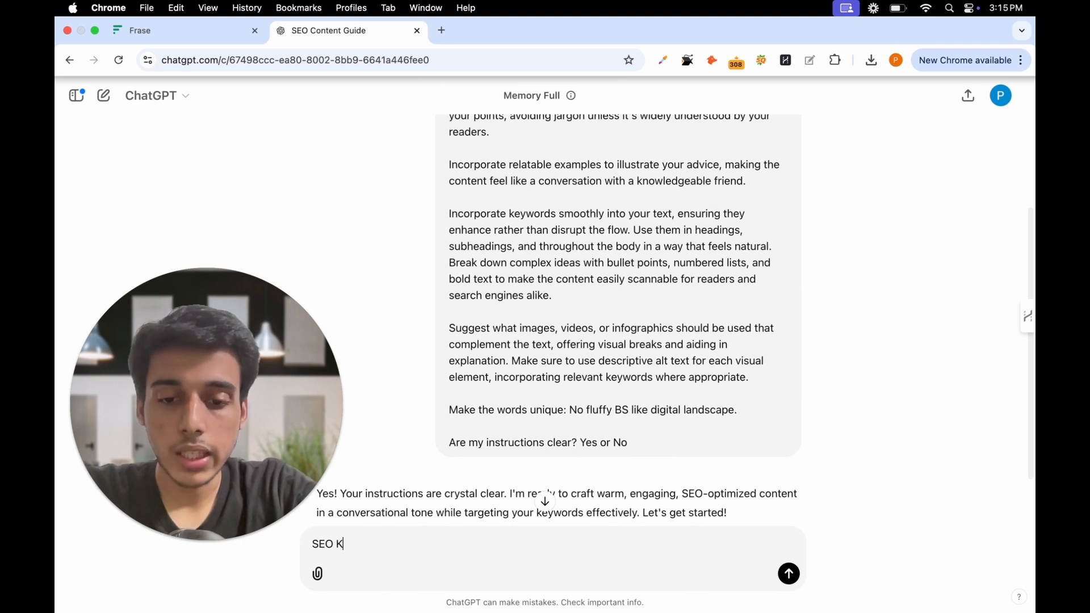
text(eyword = what is domain rating)
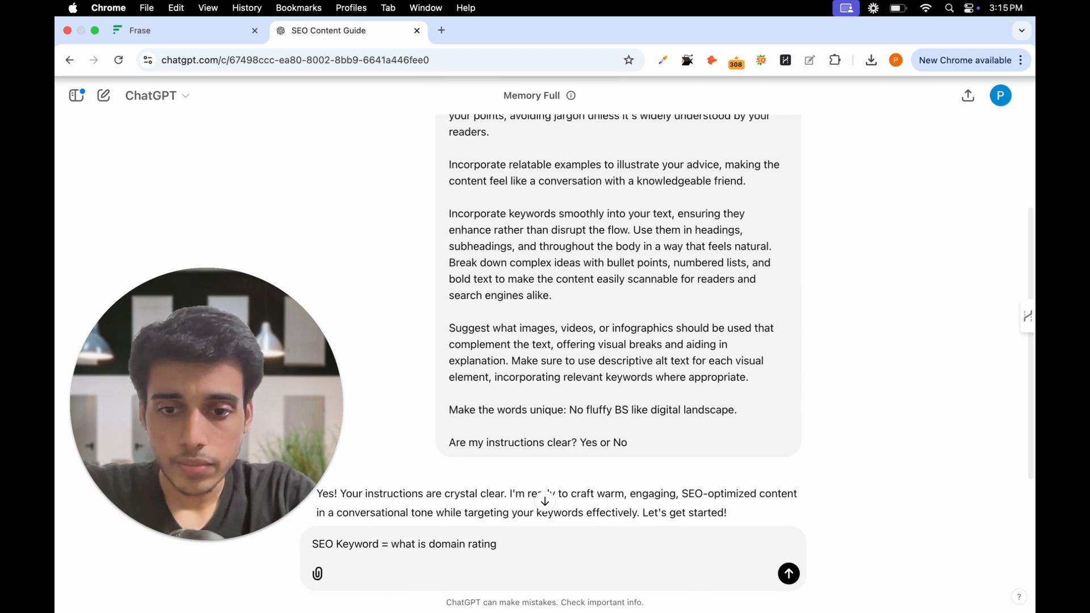
key(shift+Return)
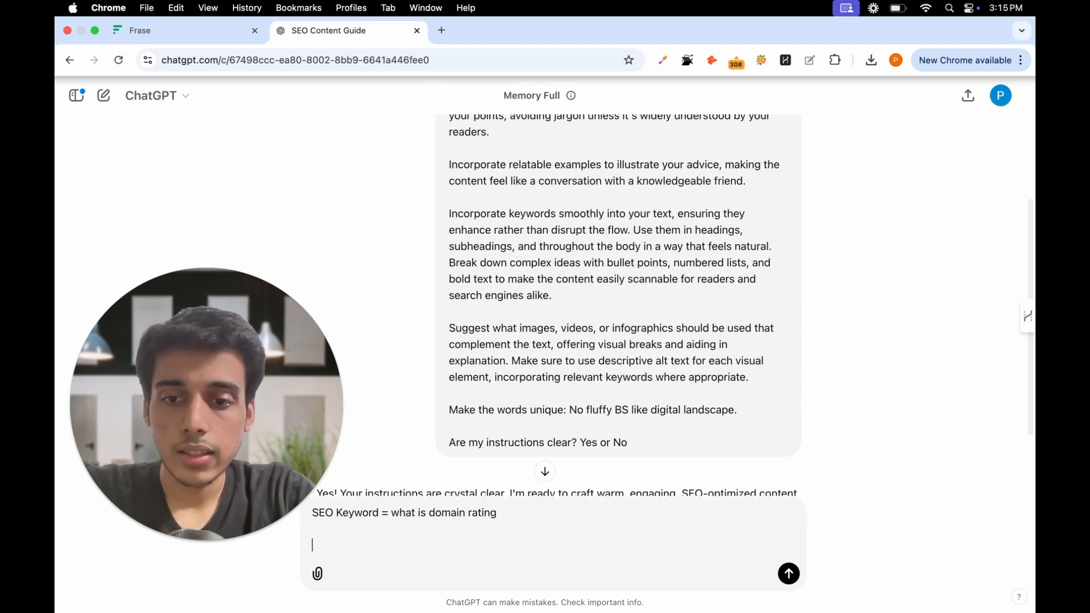
Step: Add a paragraph asking to proceed section by section, without a full blown article right away, following prompted H tags and keywords required in the content
text(W)
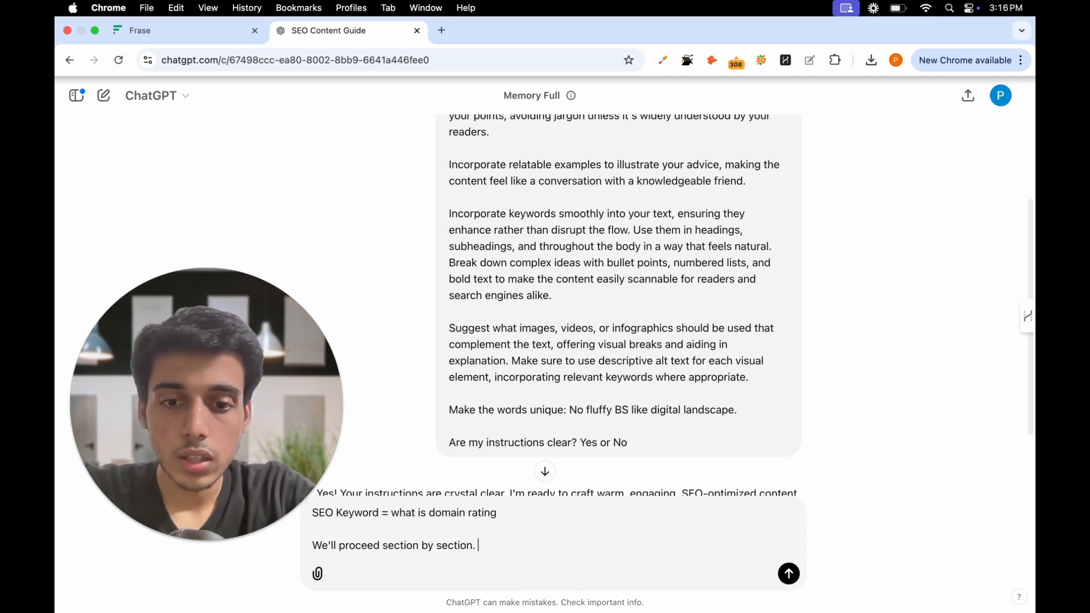
text(o don't just )
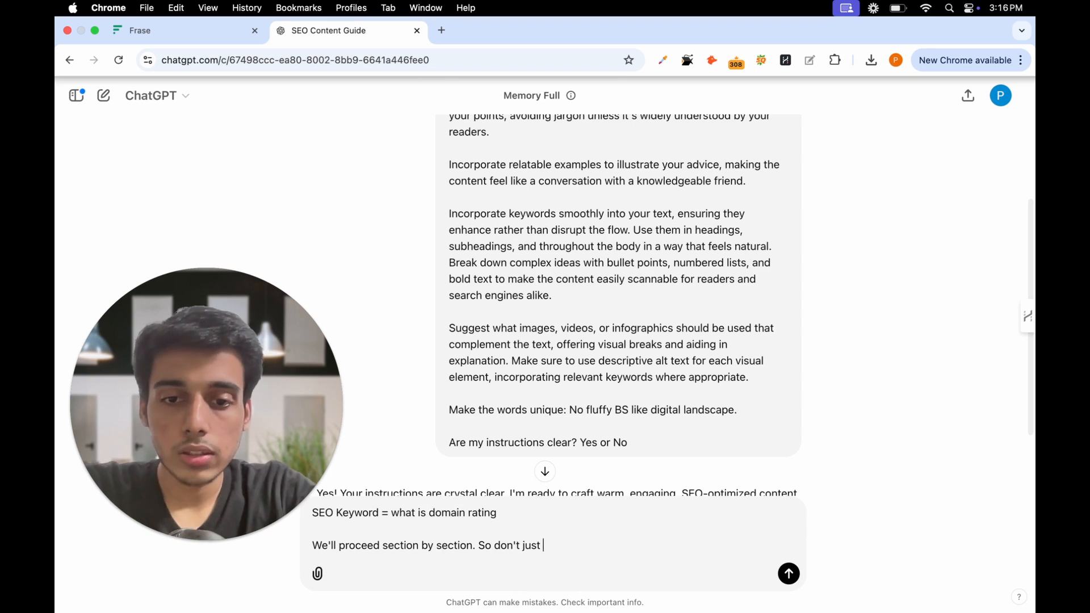
text(give me full )
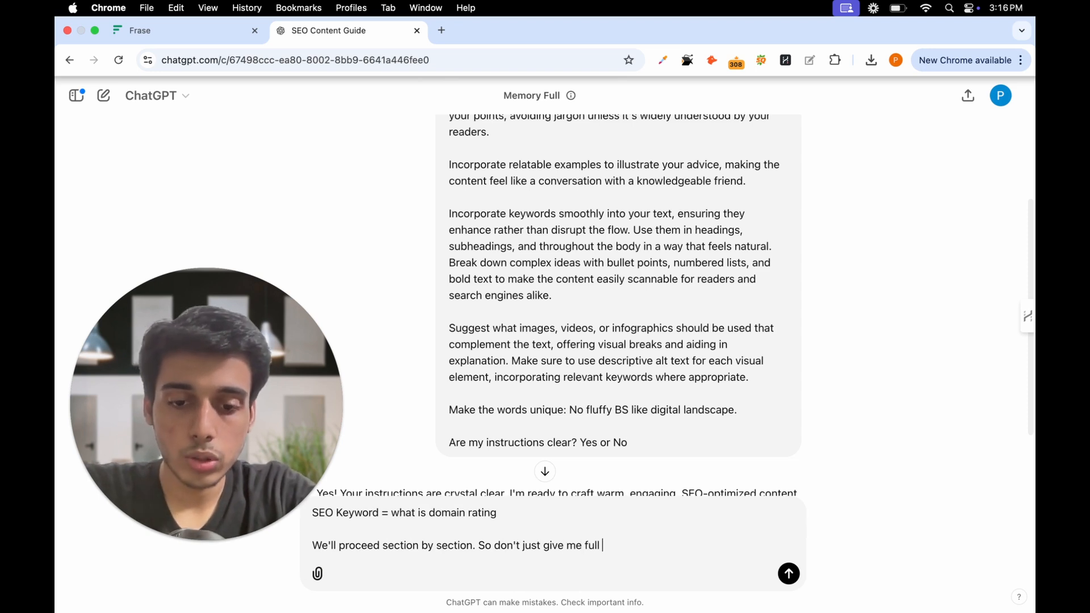
text(blown article right away, )
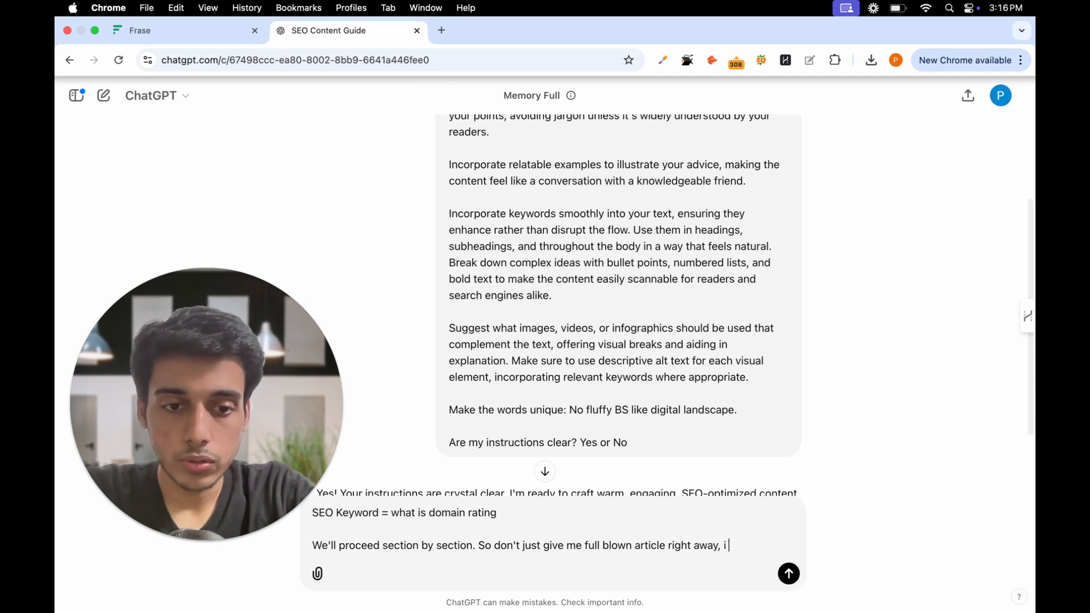
text(i will prompt you with s)
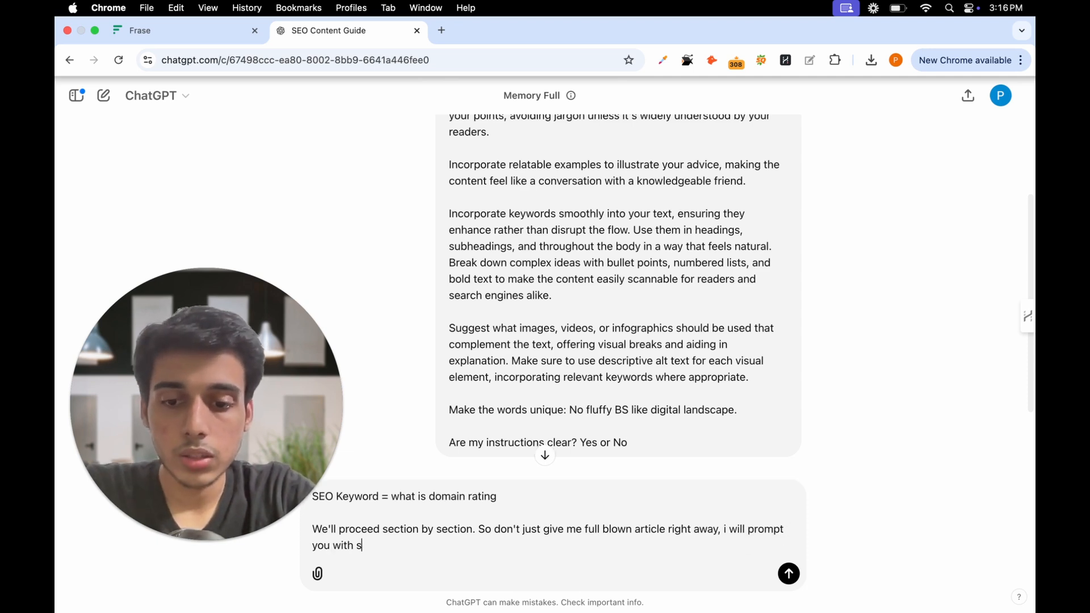
text(pecific H tag)
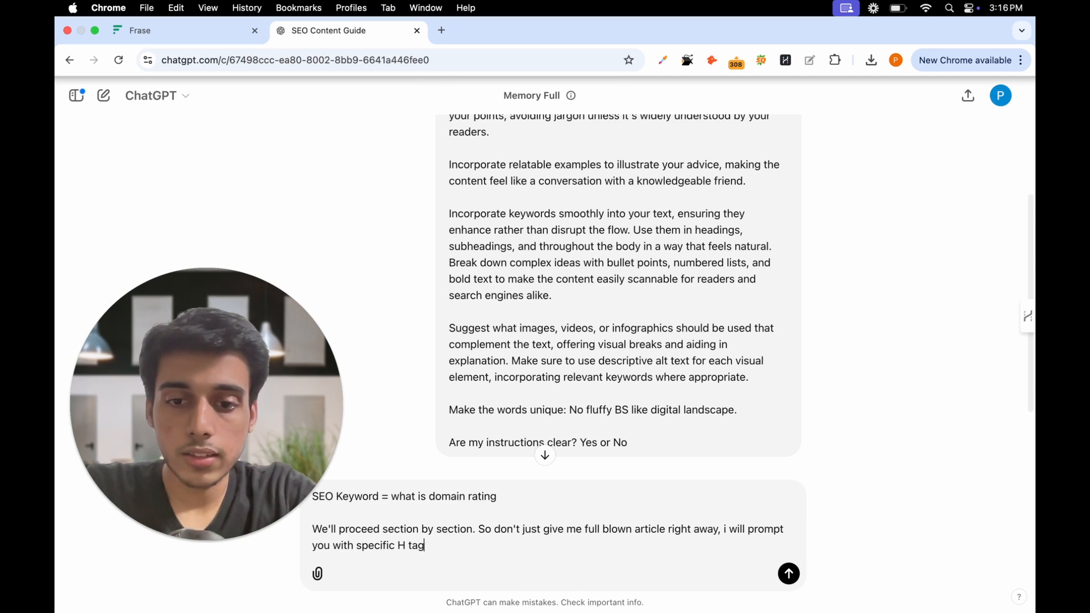
text(rds that are rq)
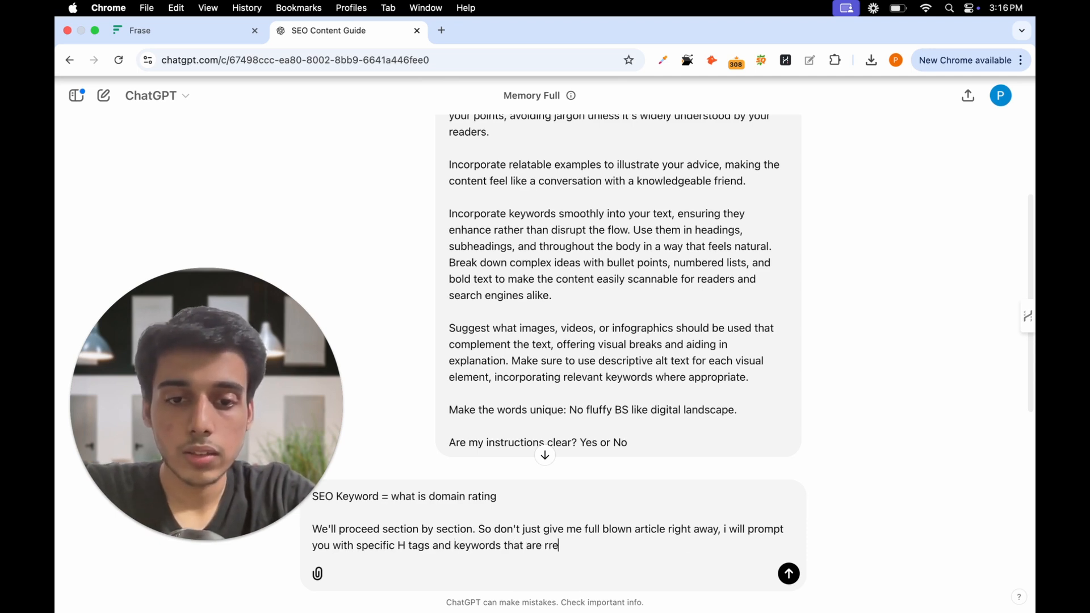
key(BackSpace)
text(r)
key(BackSpace)
text(eq)
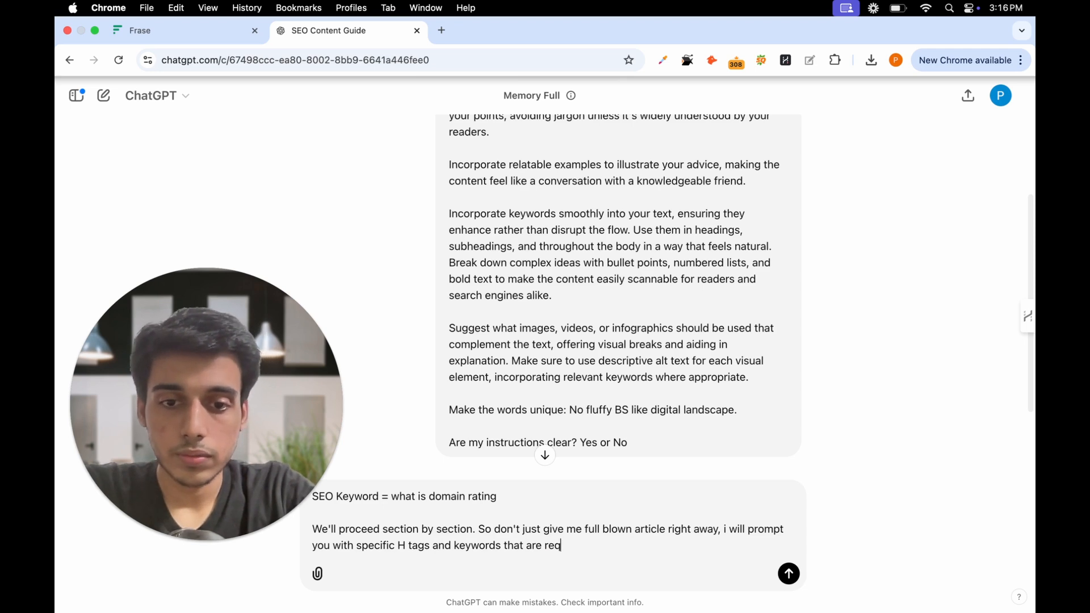
text(uired inside my content.)
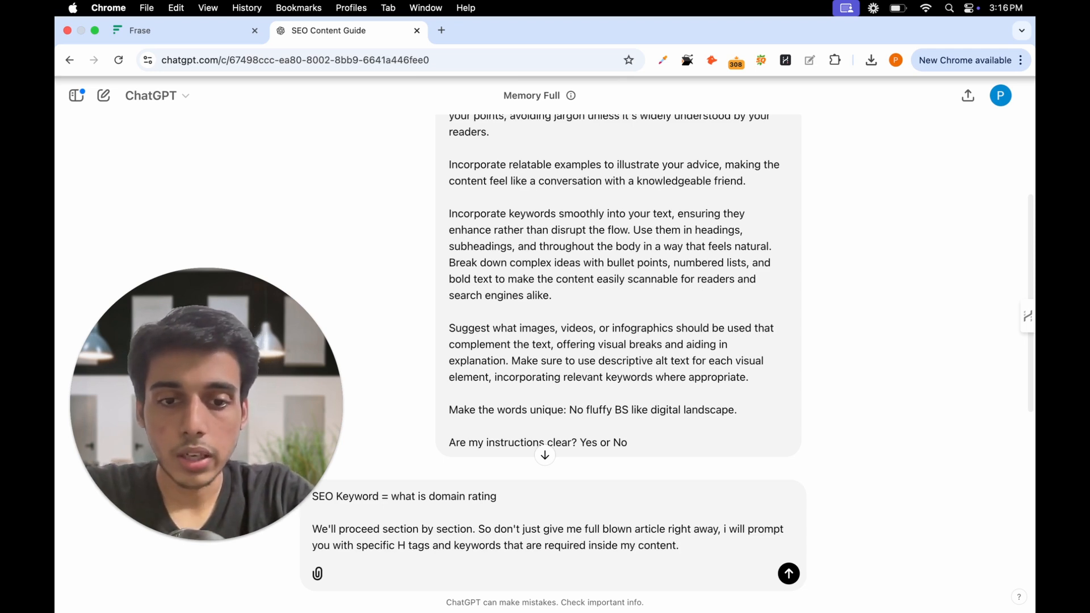
key(shift+Return)
key(shift+Return)
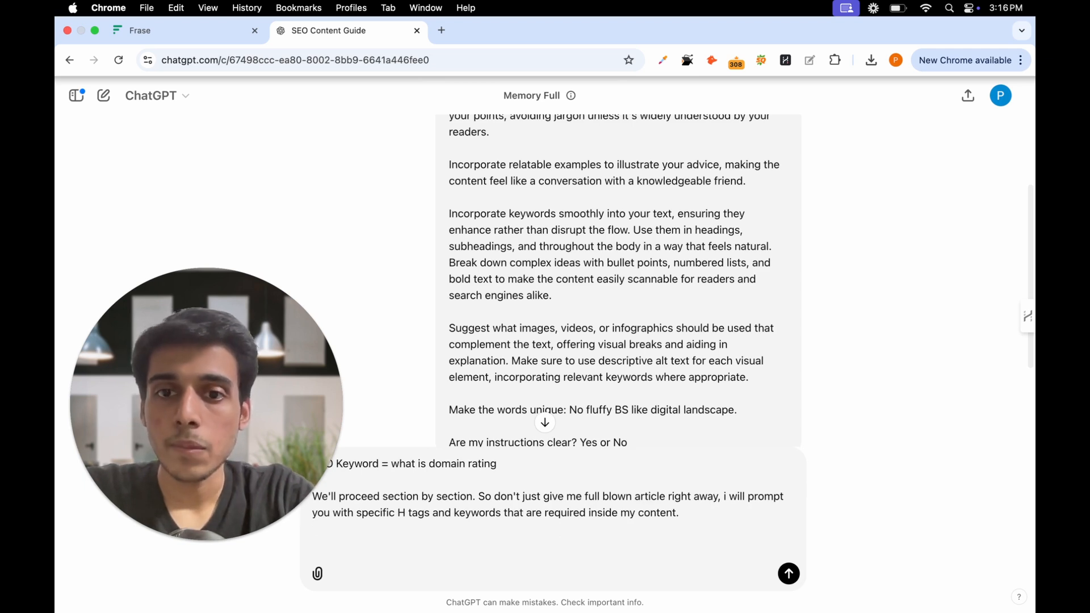
Step: Copy the heading "How does Domain Rating differ from Domain Authority?" from the Frase document and return to the ChatGPT message draft
key(ctrl+Tab)
click(342, 255)
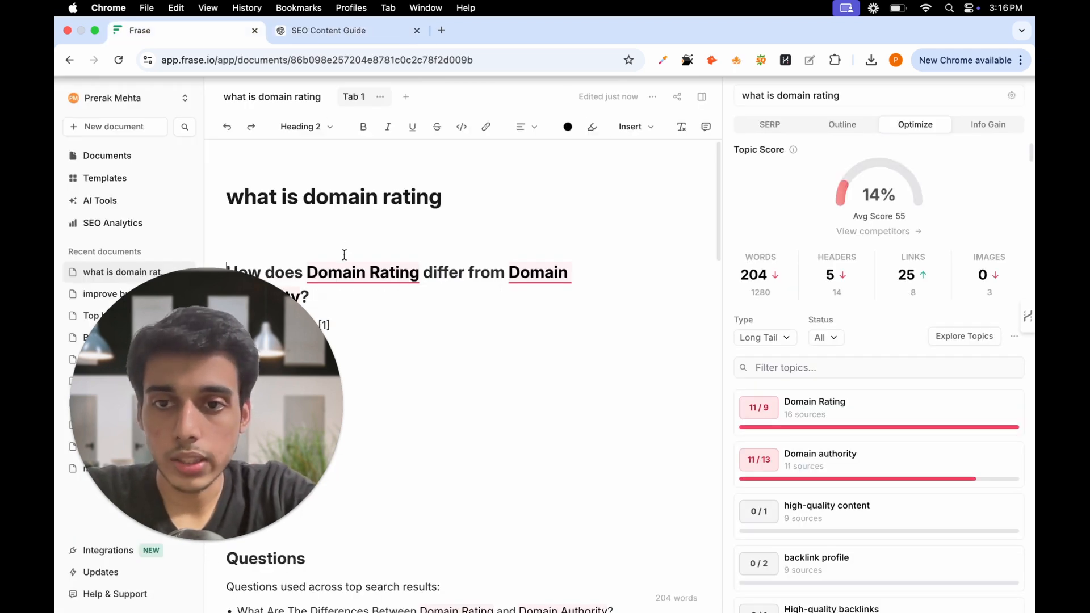
double_click(312, 270)
double_click(315, 288)
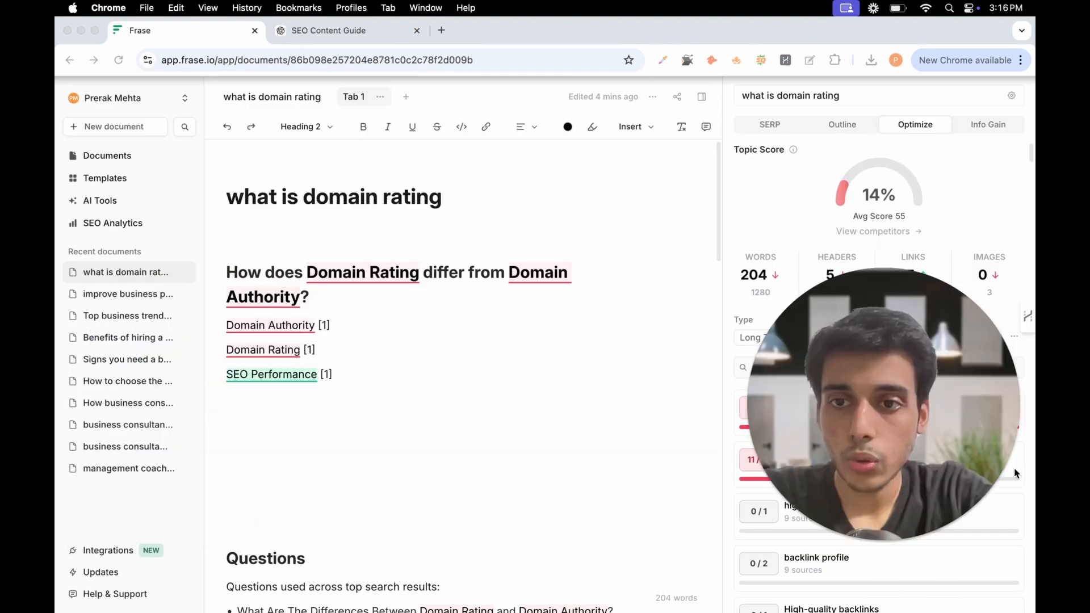
drag(320, 296, 234, 273)
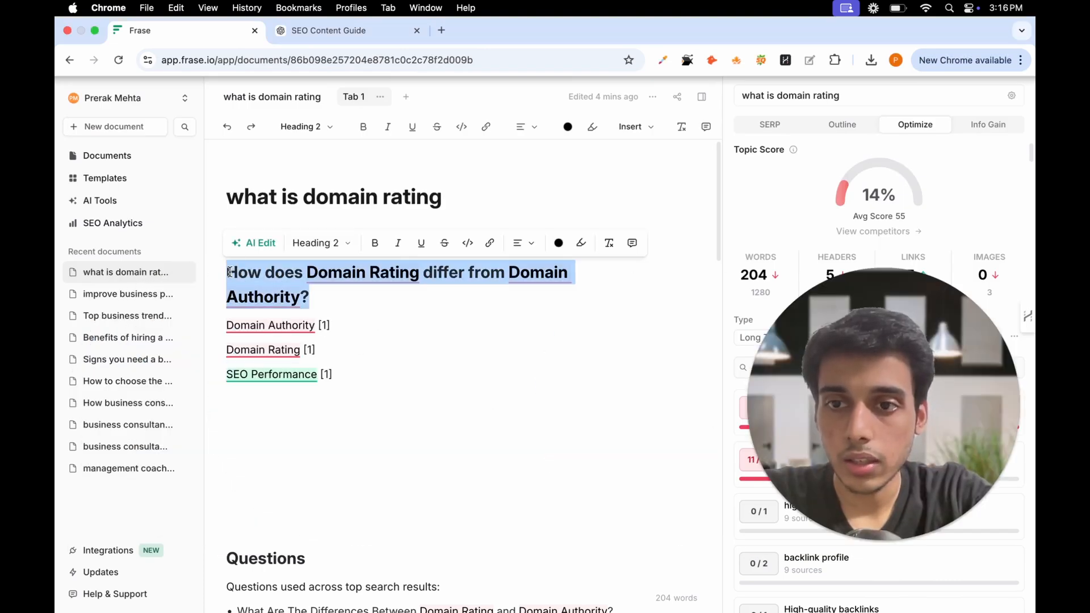
key(super+c)
key(ctrl+Tab)
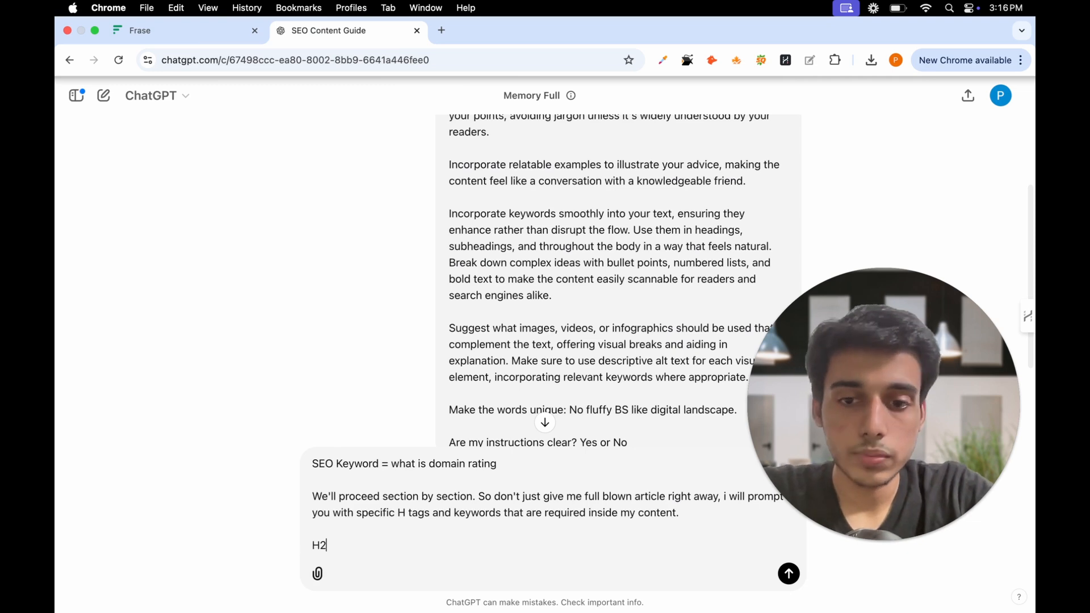
Step: Add the line "[H2] How does Domain Rating differ from Domain Authority?" and, below it, "The keywords that needs to be inside this section:"
key(super+v)
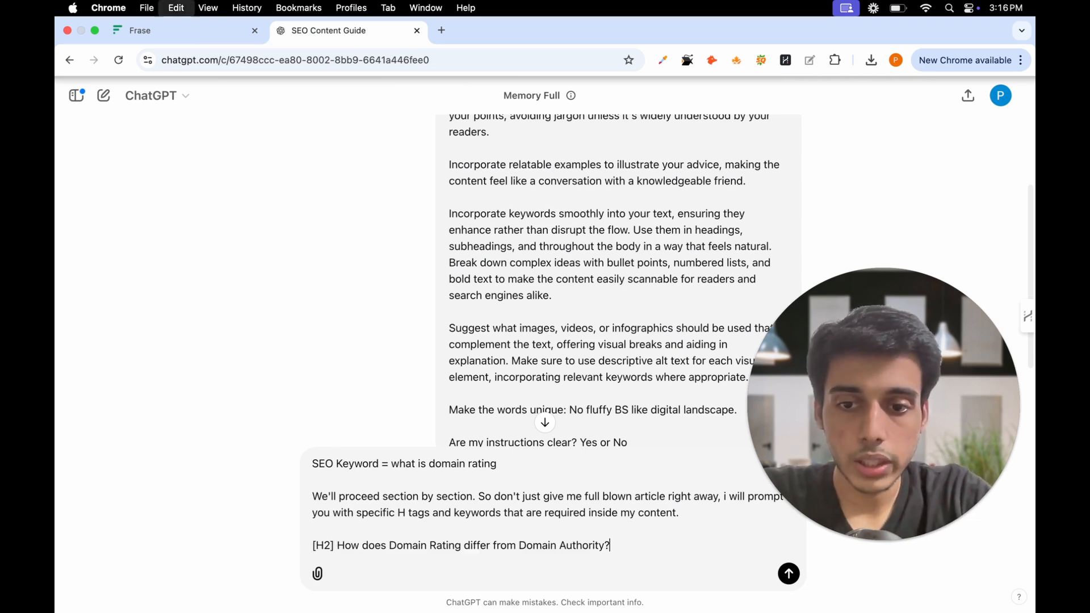
key(shift+Return)
key(shift+Return)
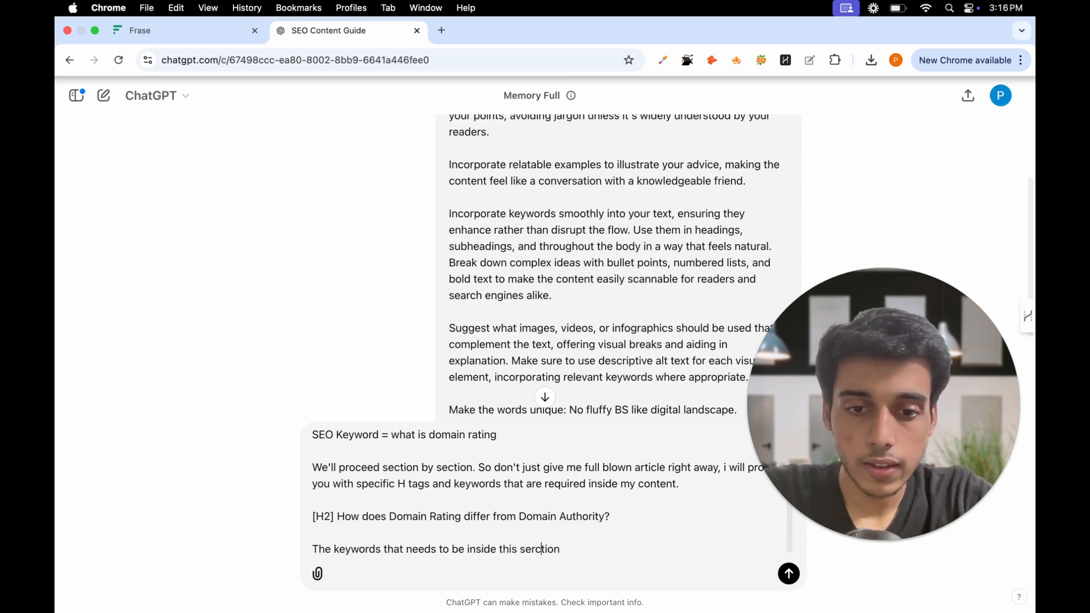
text(:)
key(shift+Return)
Step: Copy the three topic targets under the heading in the Frase document and paste them below the keywords line in the ChatGPT draft
key(ctrl+Tab)
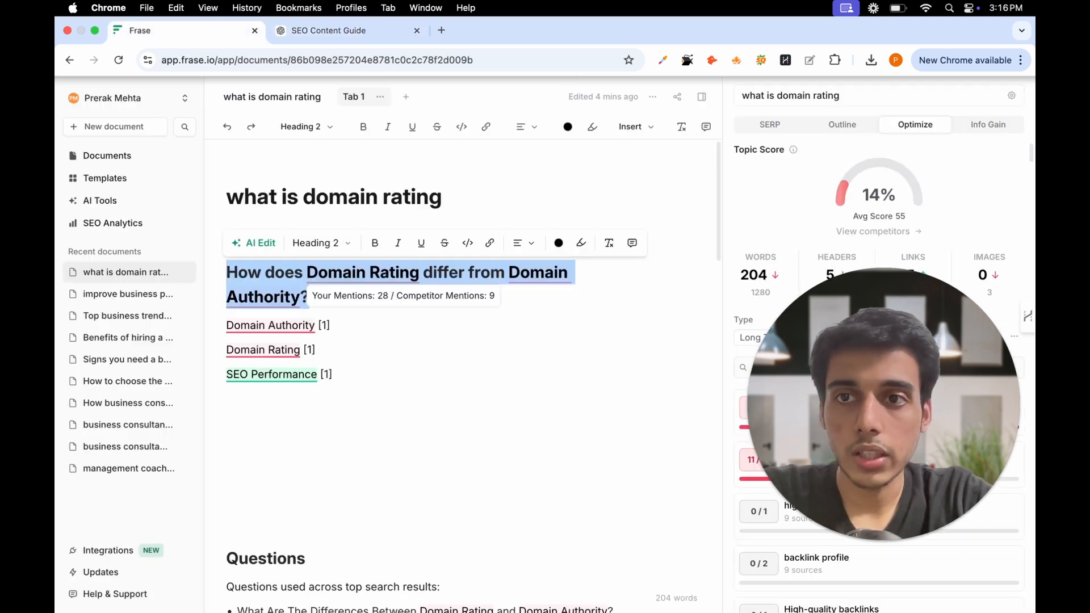
click(330, 443)
drag(340, 389, 227, 325)
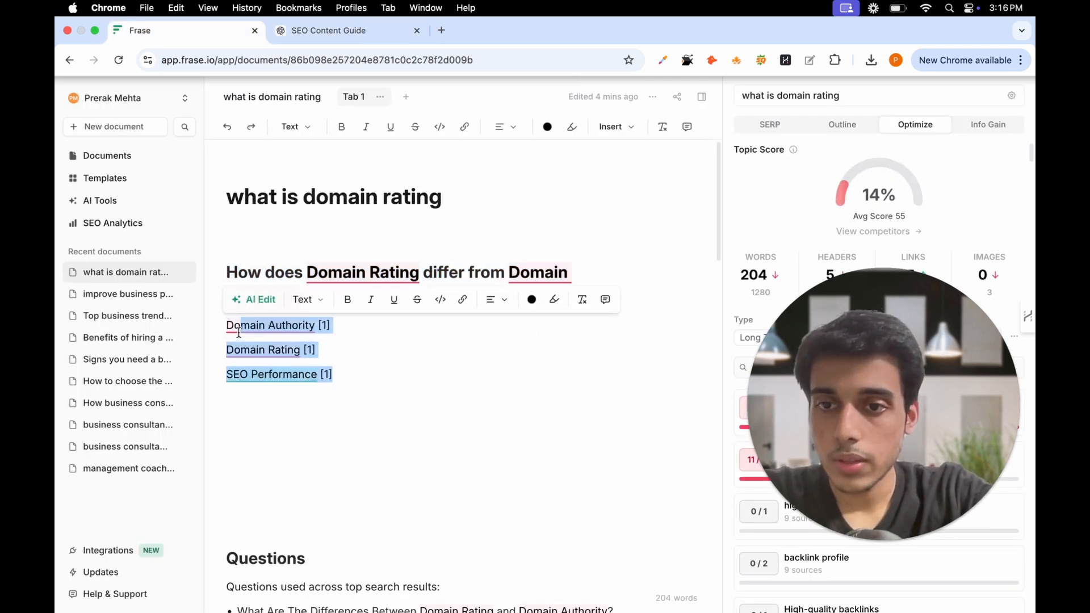
key(super+c)
key(ctrl+Tab)
key(super+v)
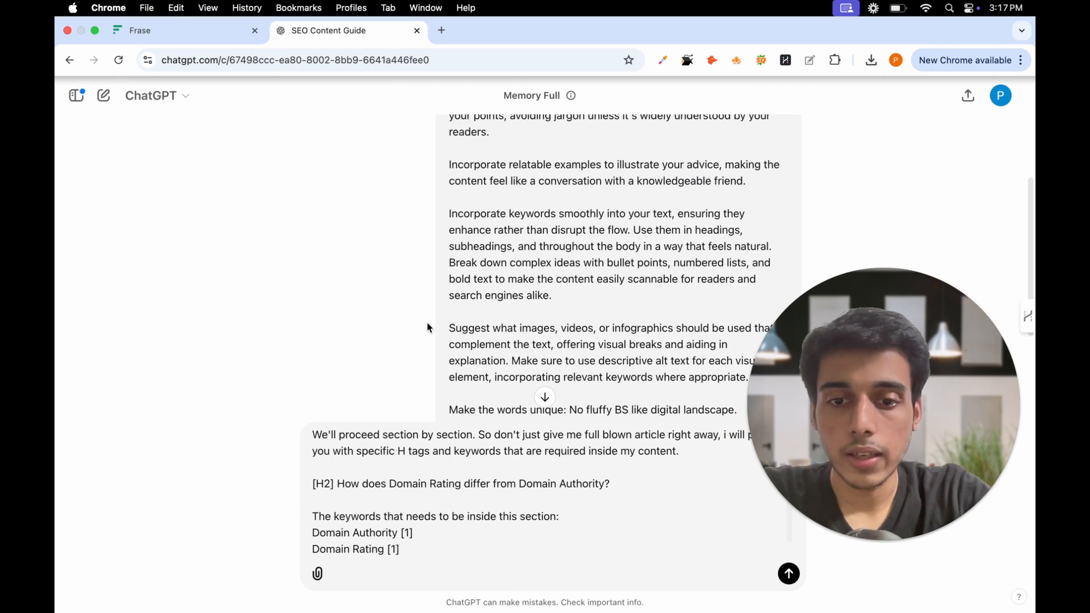
Step: Add the instruction "(Write it under 150 words.)" after a blank line and send the message
key(shift+Return)
key(shift+Return)
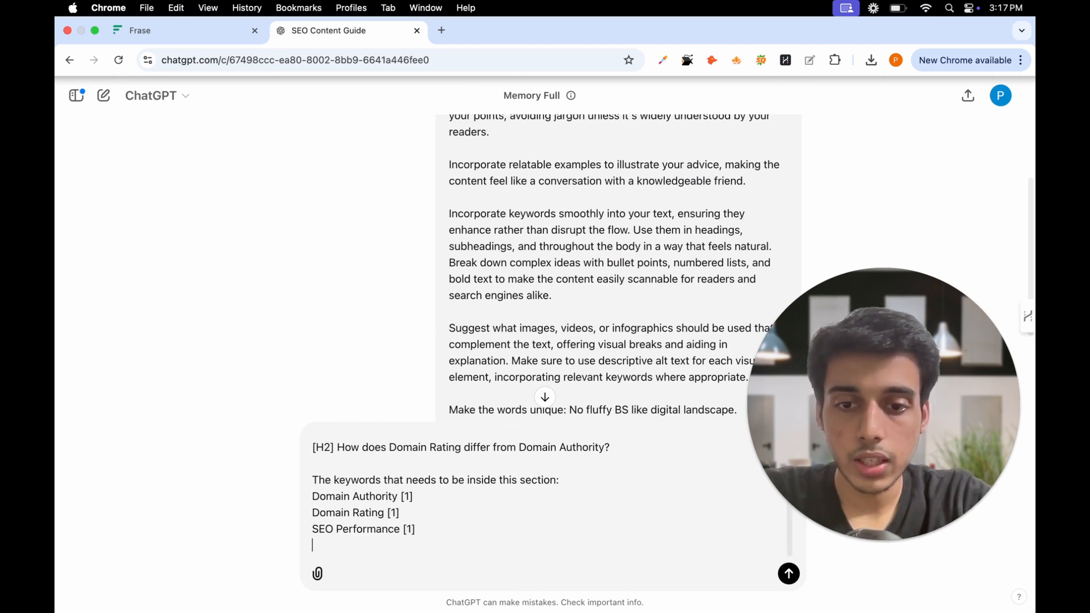
text((W)
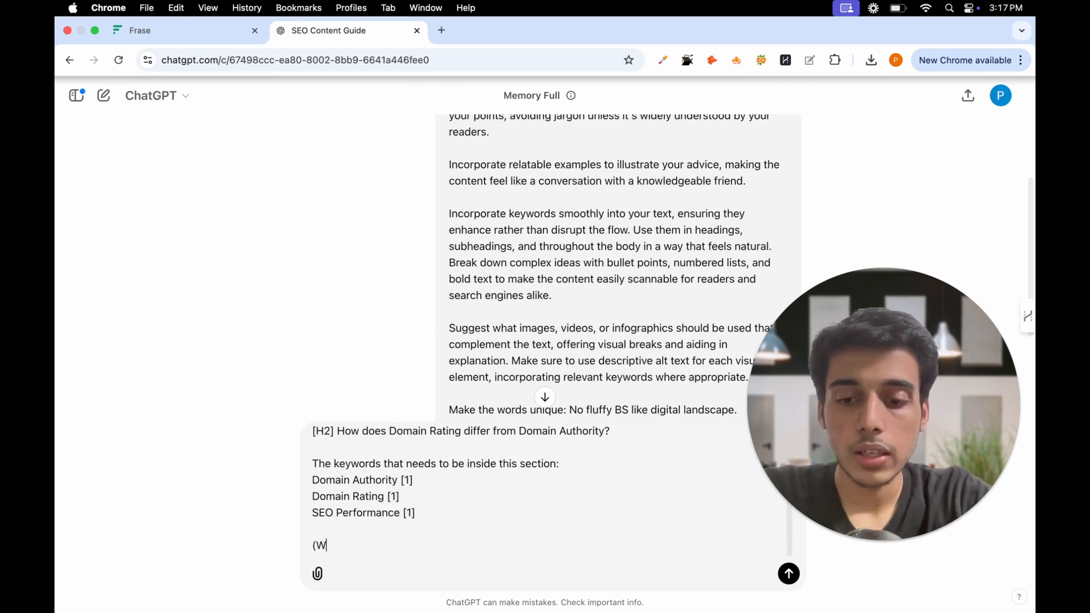
text(rite it under)
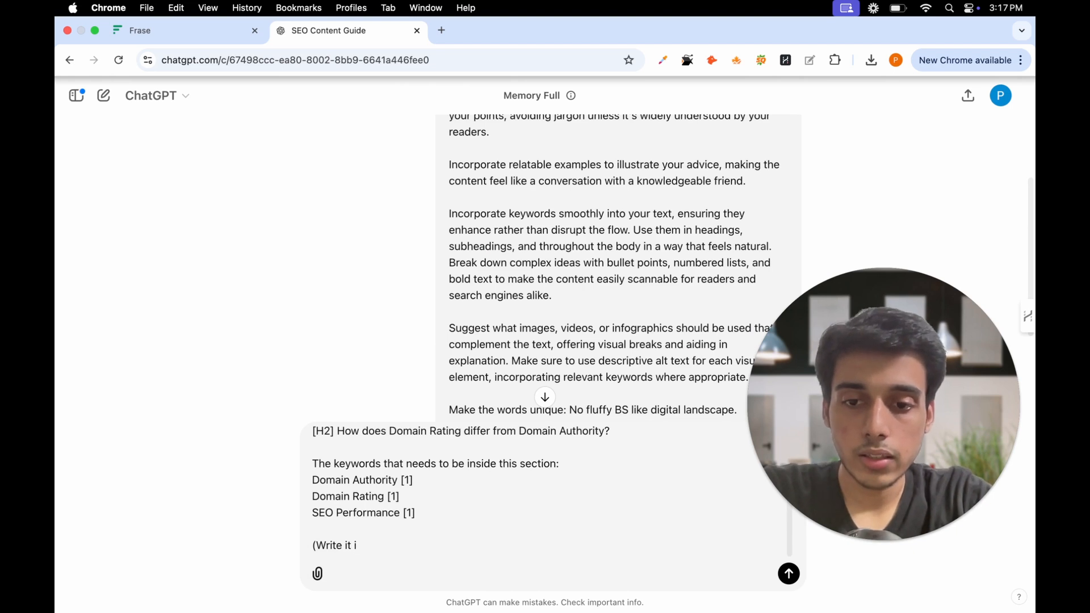
text( 1)
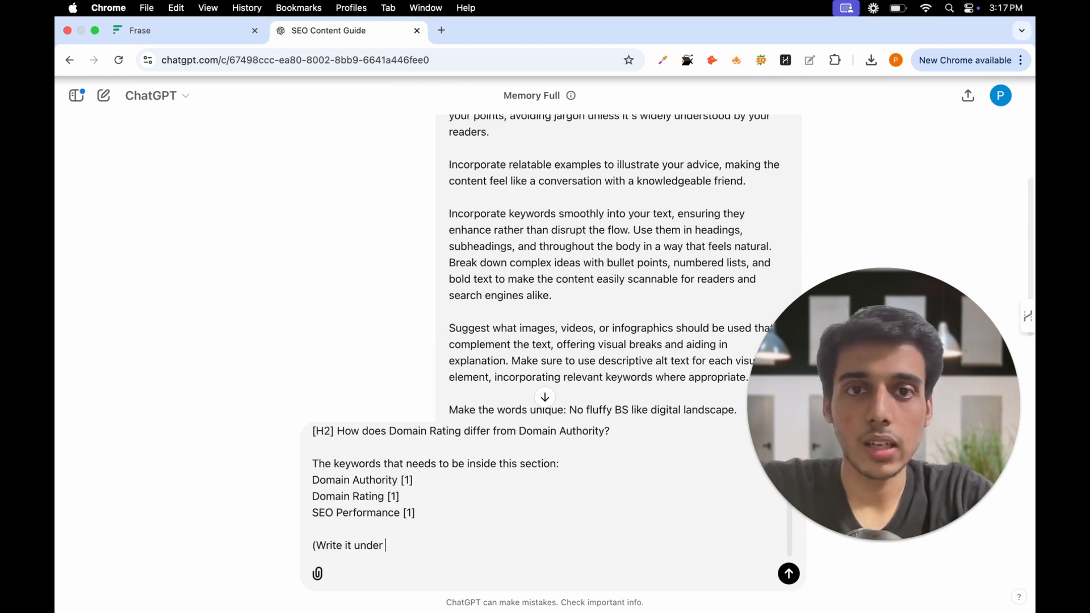
text(50 wo)
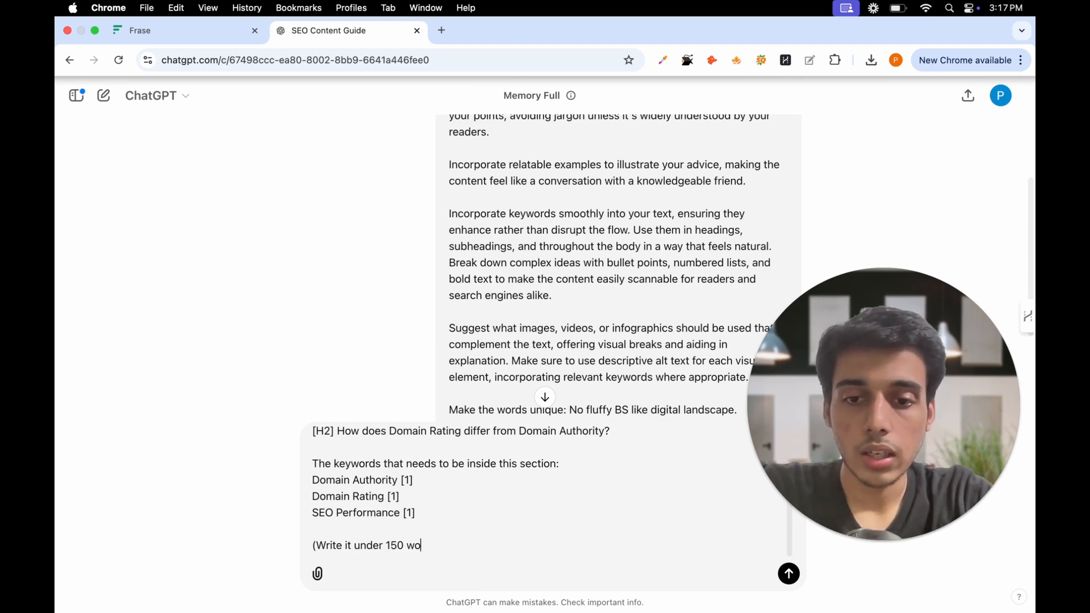
text(rds.))
key(BackSpace)
text(.))
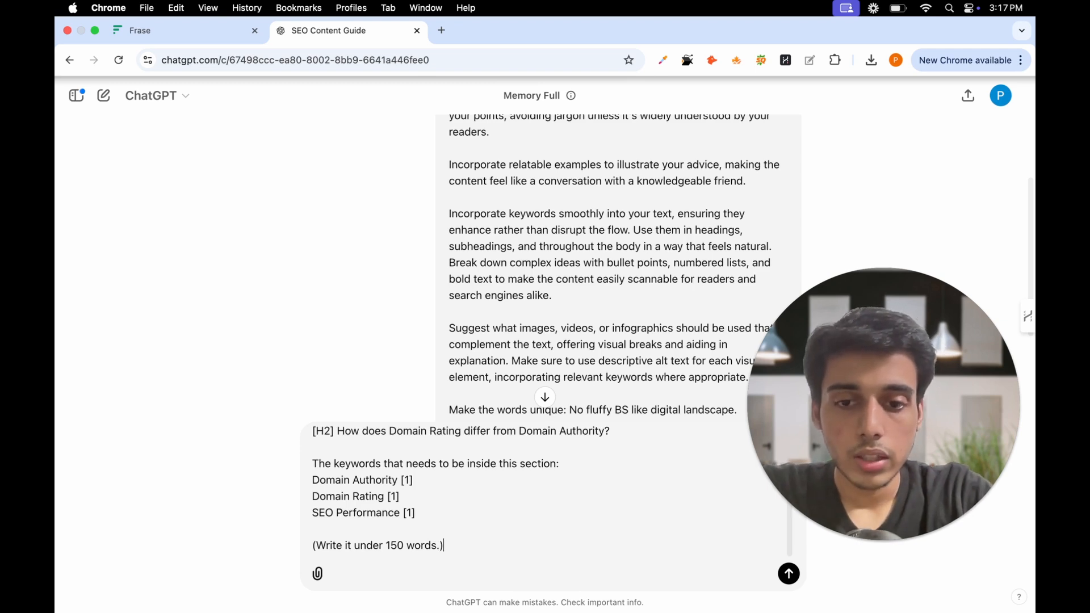
key(Return)
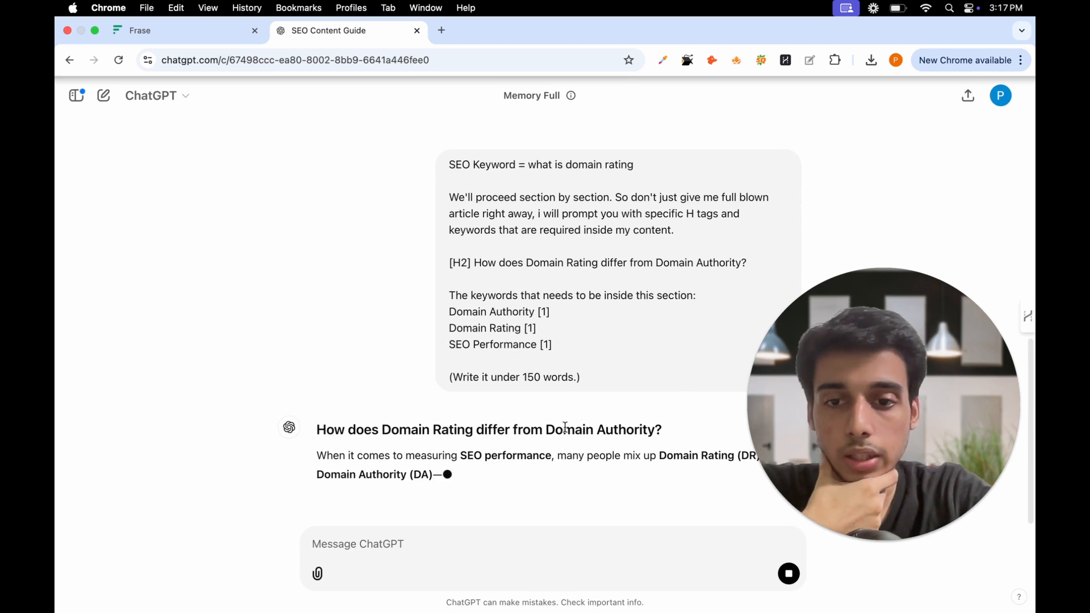
click(862, 539)
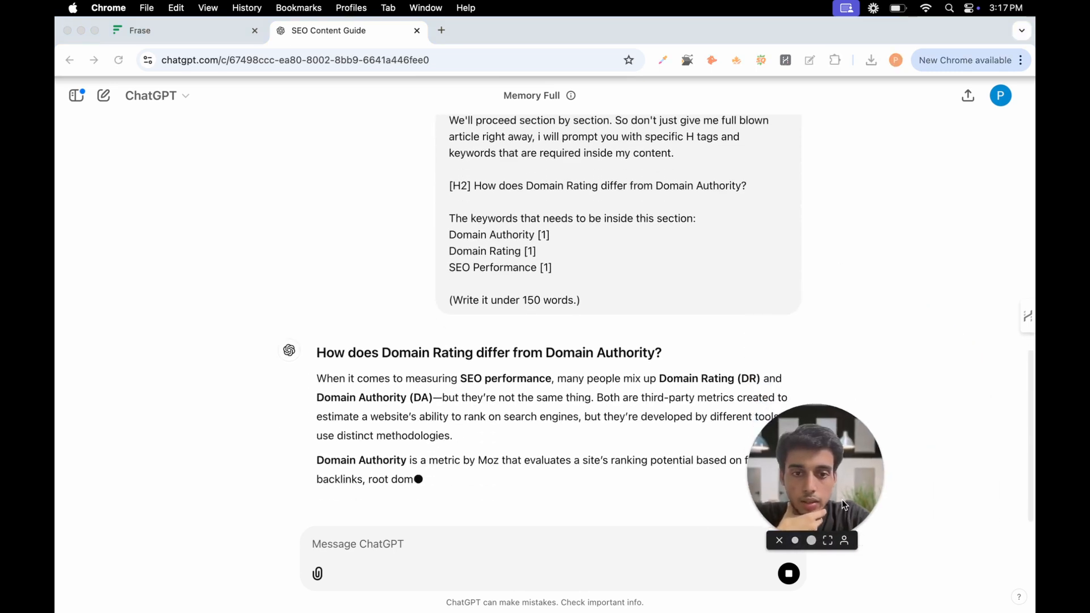
drag(843, 499, 951, 335)
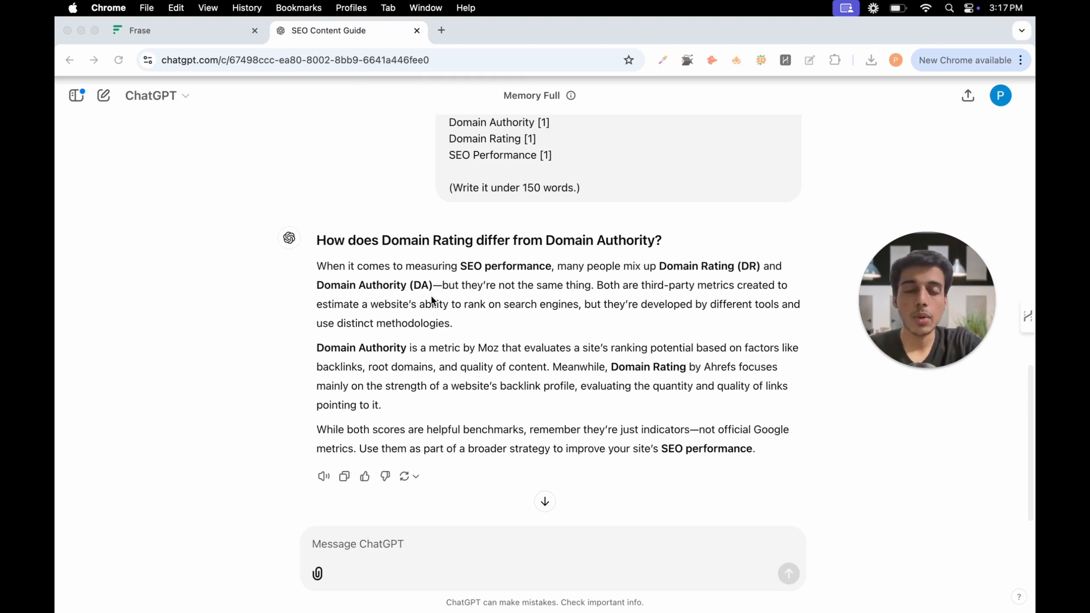
Step: Switch to the Frase document, copy the heading about Domain Rating versus Domain Authority, and place the cursor on the empty line below "SEO Performance [1]"
click(159, 36)
click(379, 387)
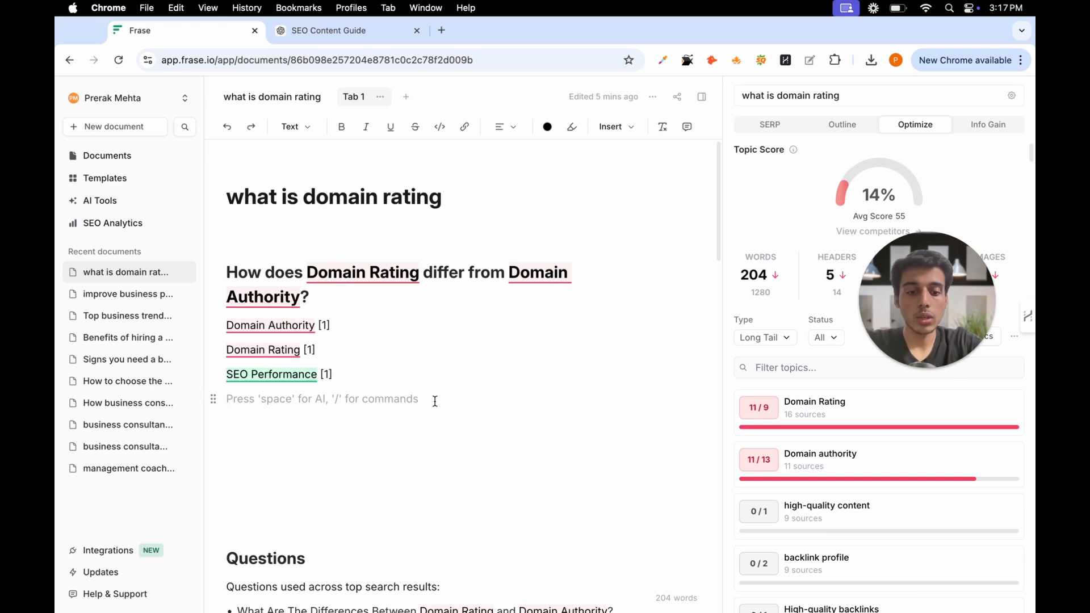
text(/)
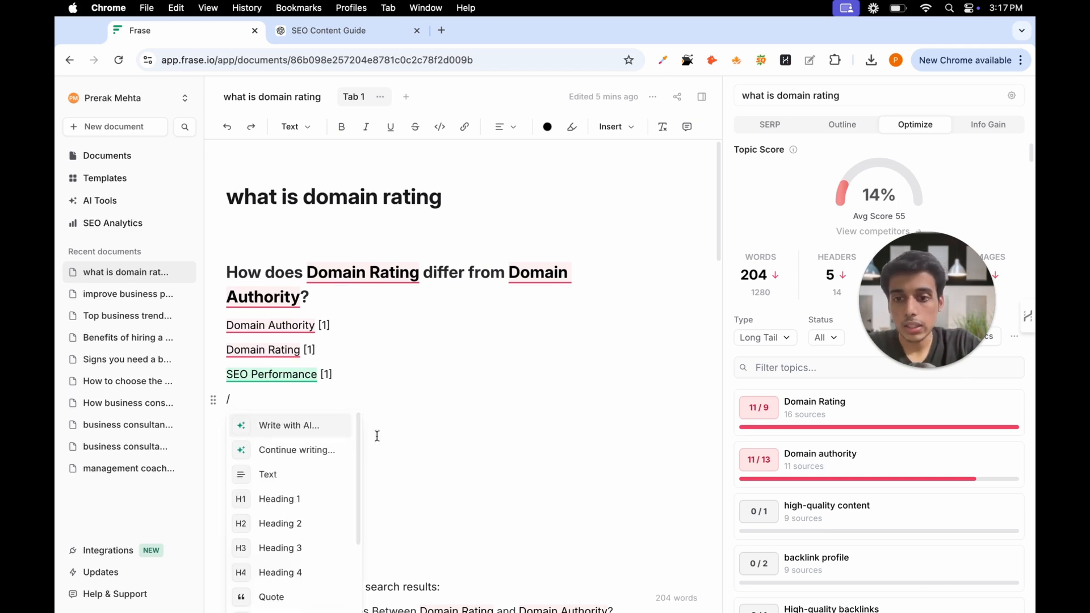
key(Return)
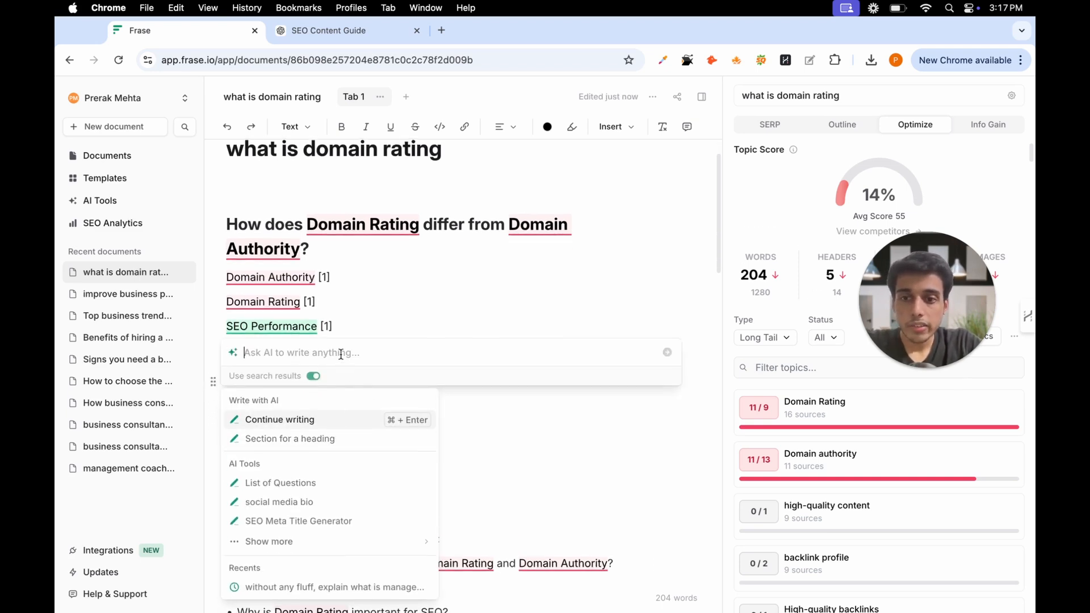
click(310, 250)
drag(310, 250, 228, 227)
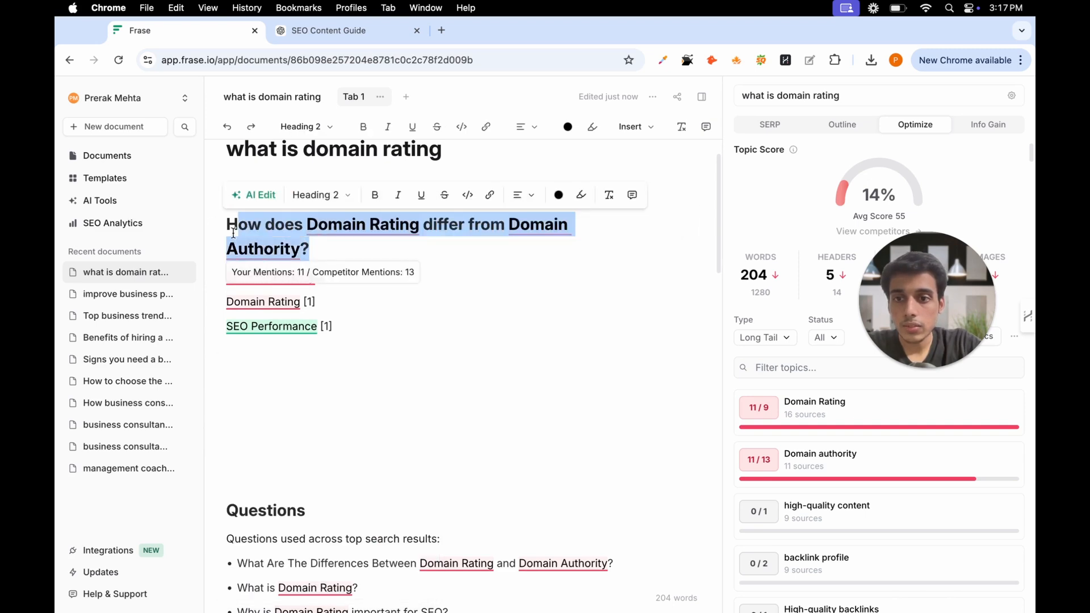
key(cmd+c)
click(255, 350)
text(/)
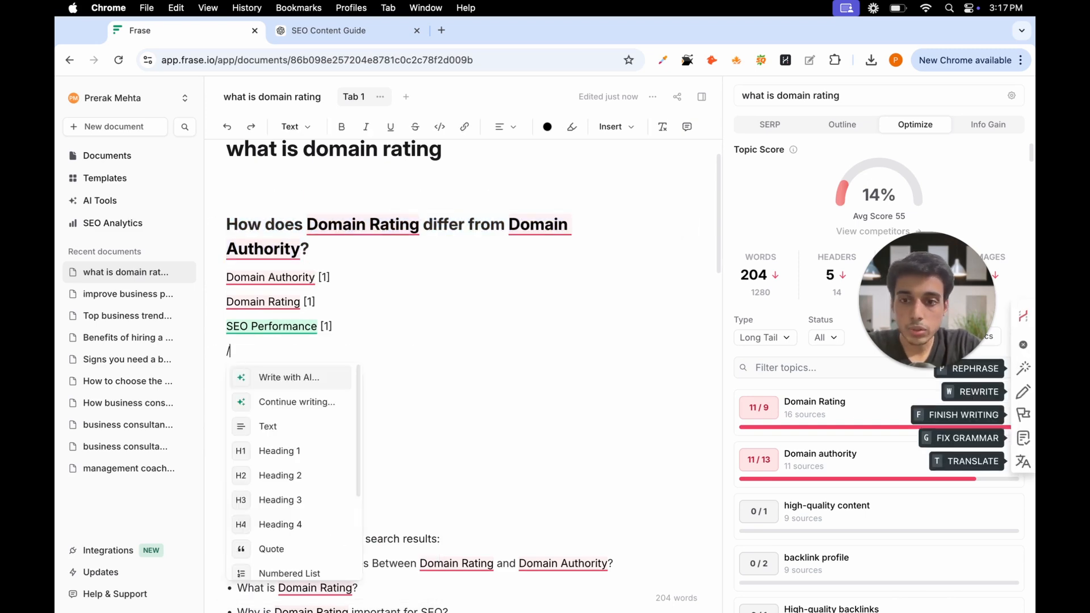
key(cmd+v)
key(super+z)
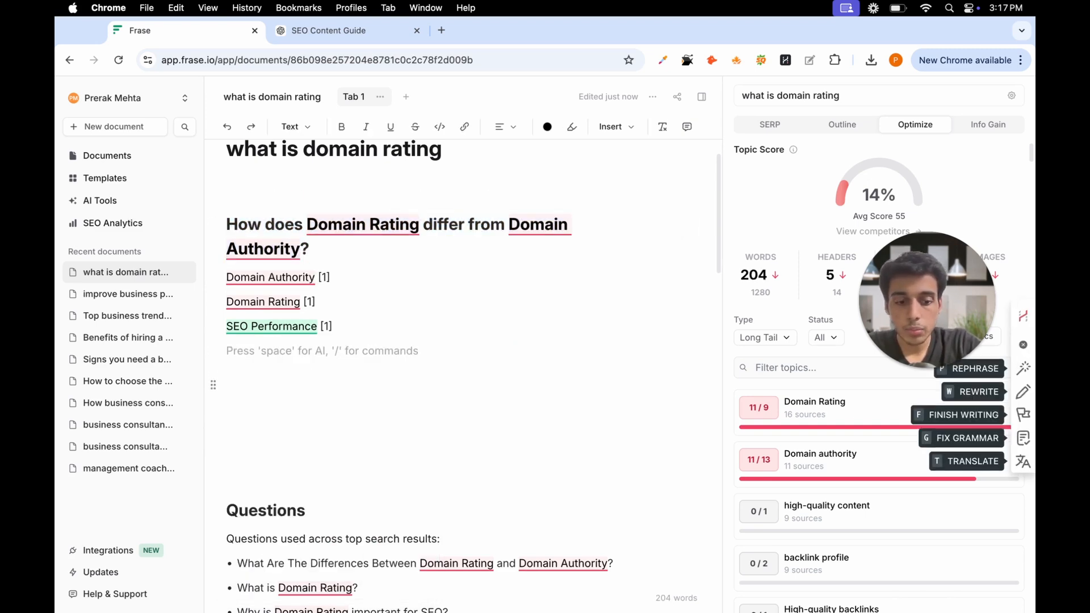
Step: Have Frase's Write with AI generate a section from the prompt "How does Domain Rating differ from Domain Authority?"
text(/)
click(306, 380)
key(cmd+v)
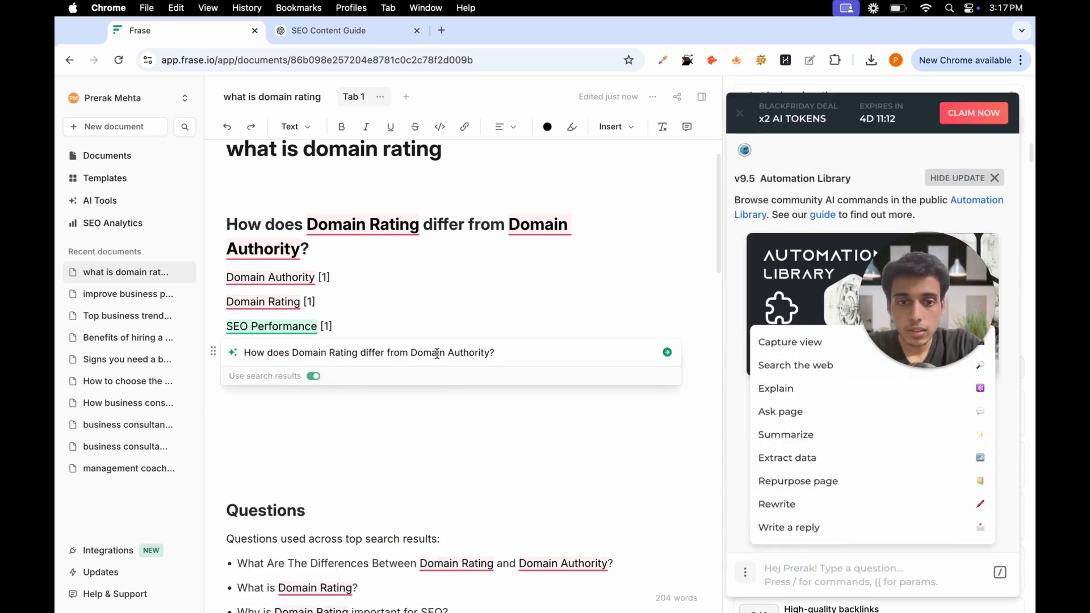
key(Return)
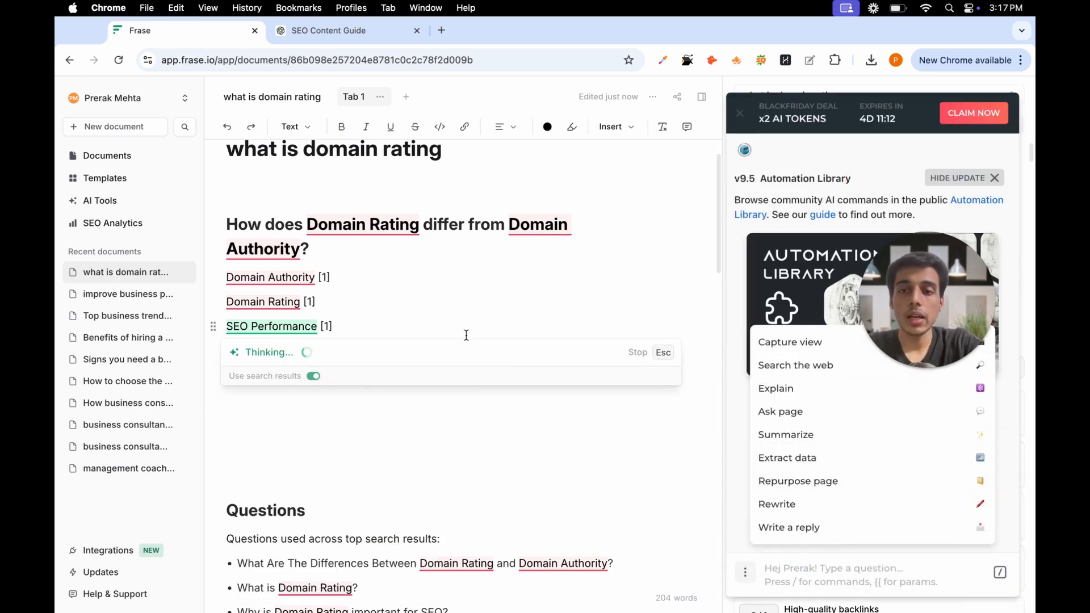
Step: Copy the body paragraphs of ChatGPT's answer, without its heading, and return to the Frase document
key(ctrl+Tab)
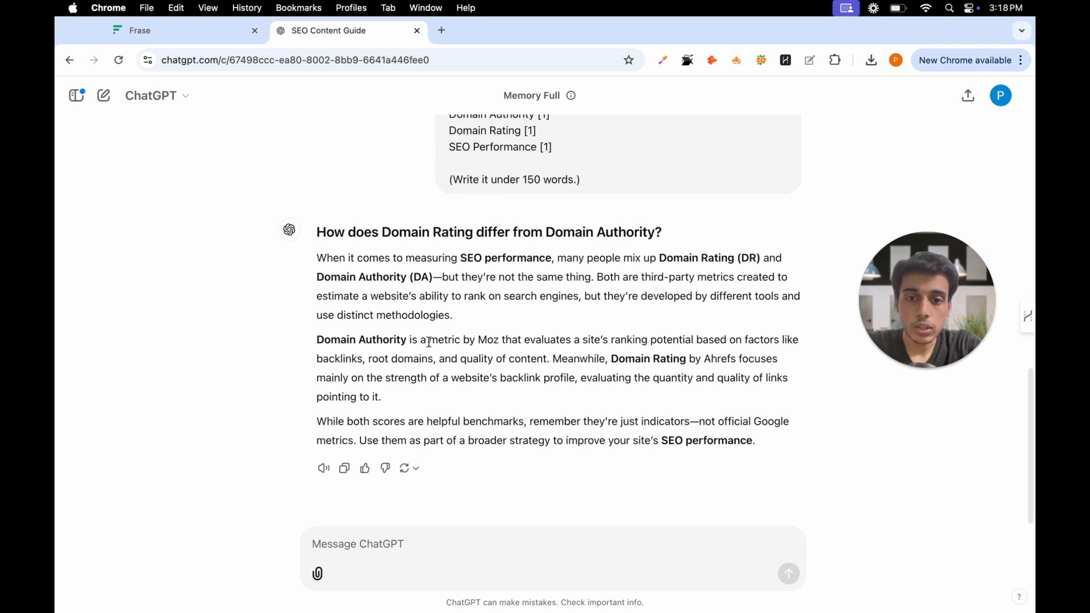
drag(317, 260, 771, 443)
click(215, 41)
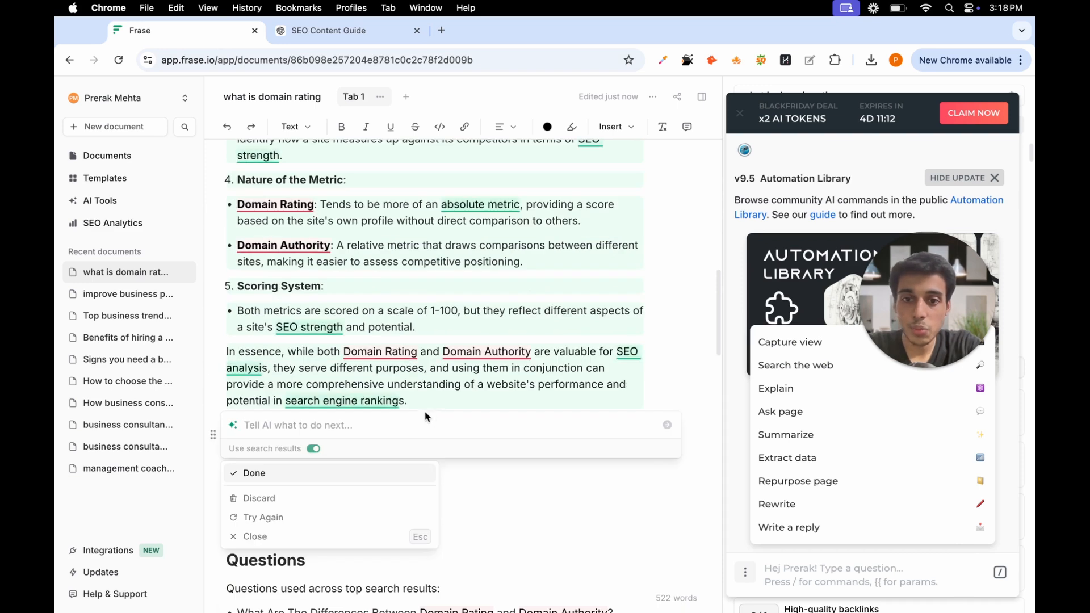
Step: Keep the AI-generated section in the document and paste the ChatGPT paragraphs below its closing "In essence" paragraph
click(419, 383)
scroll(434, 409, up, 5)
scroll(432, 409, up, 5)
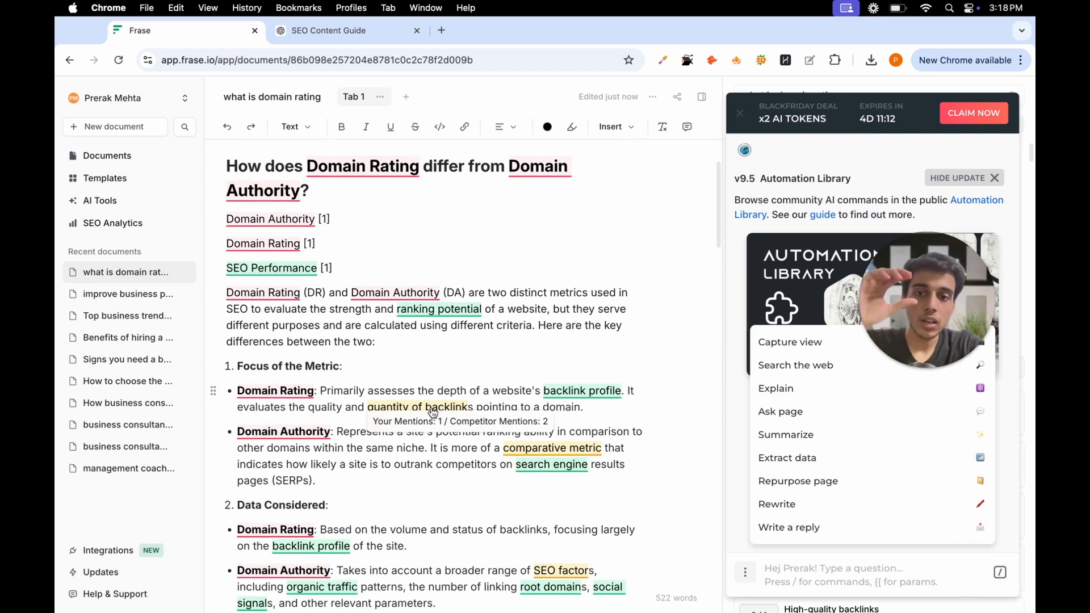
scroll(419, 410, down, 10)
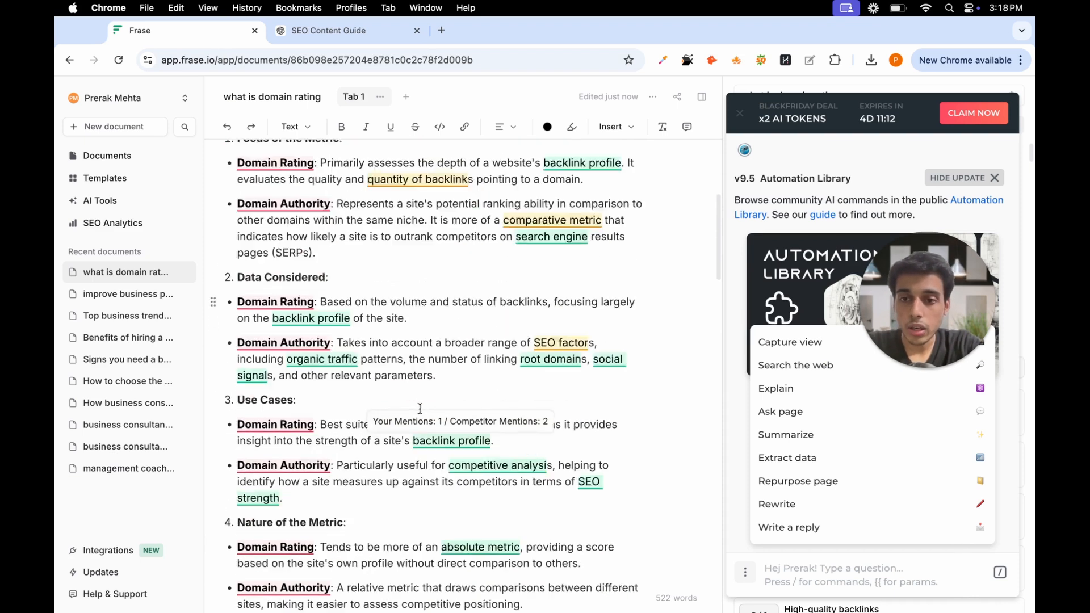
click(432, 425)
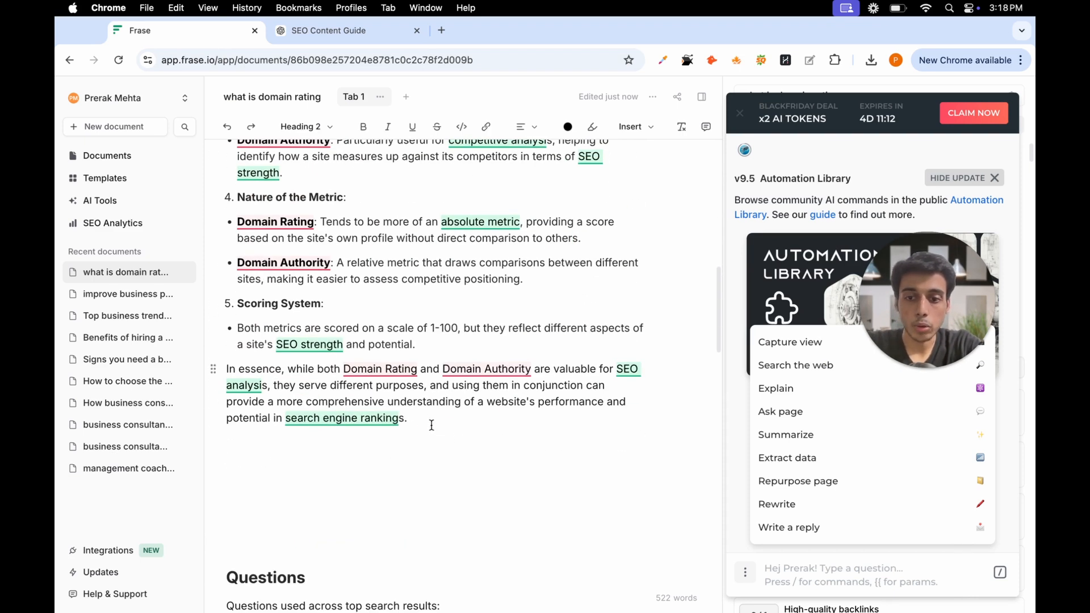
key(cmd+v)
scroll(257, 289, up, 3)
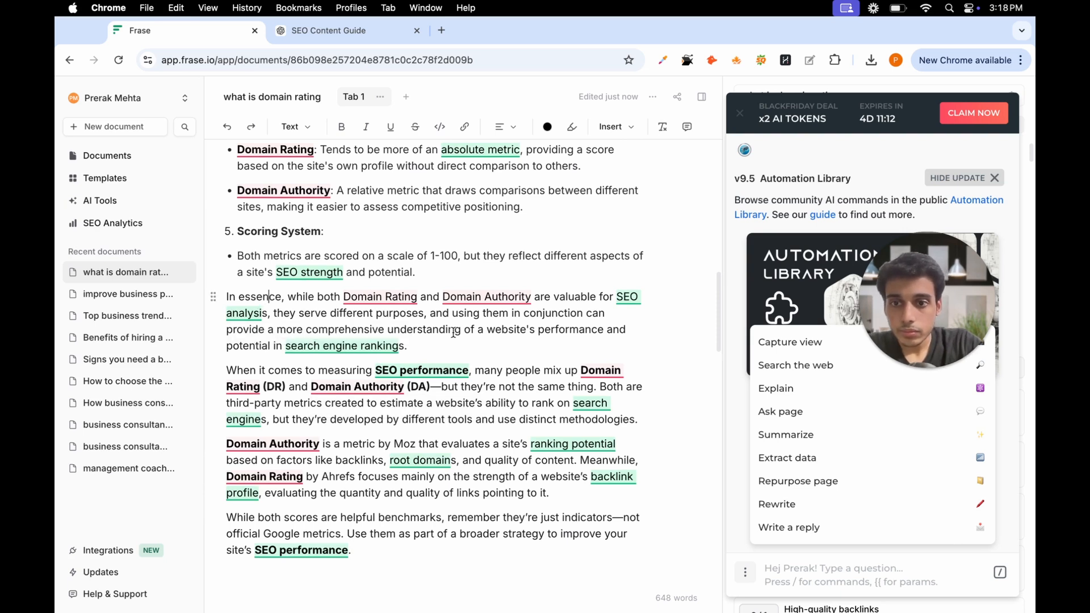
Step: Insert two blank lines between the Frase AI draft and the paragraph starting "When it comes to measuring SEO performance"
key(ctrl+Tab)
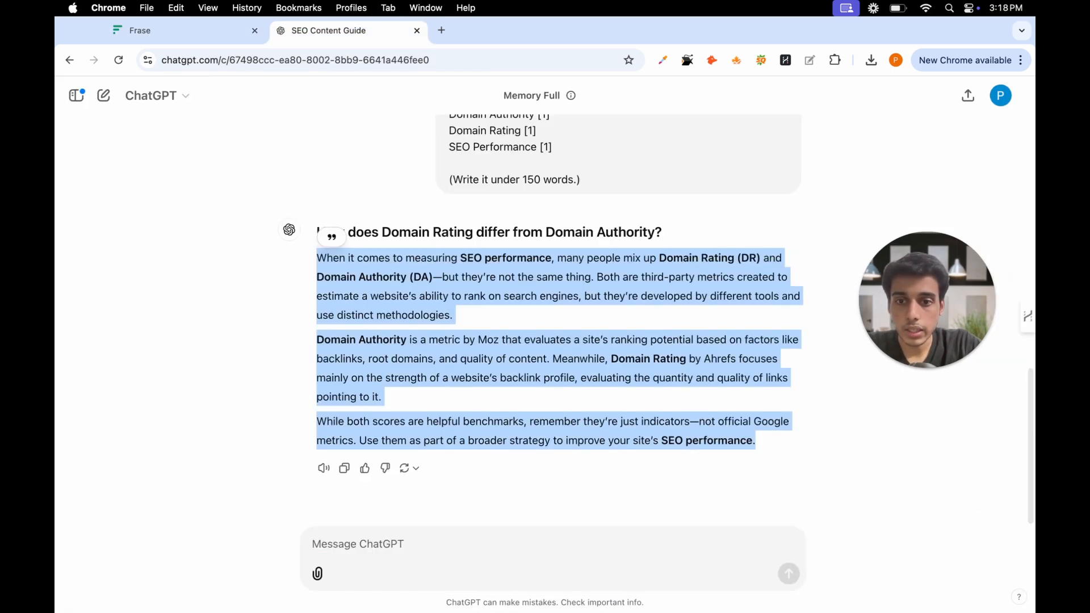
key(ctrl+shift+Tab)
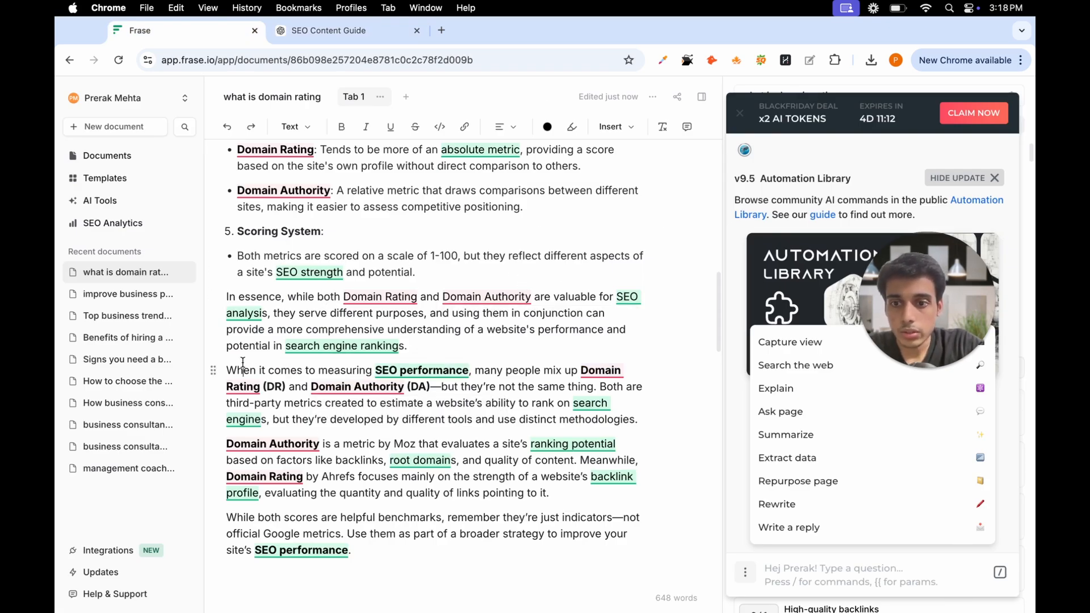
key(Return)
key(Return)
scroll(346, 362, down, 3)
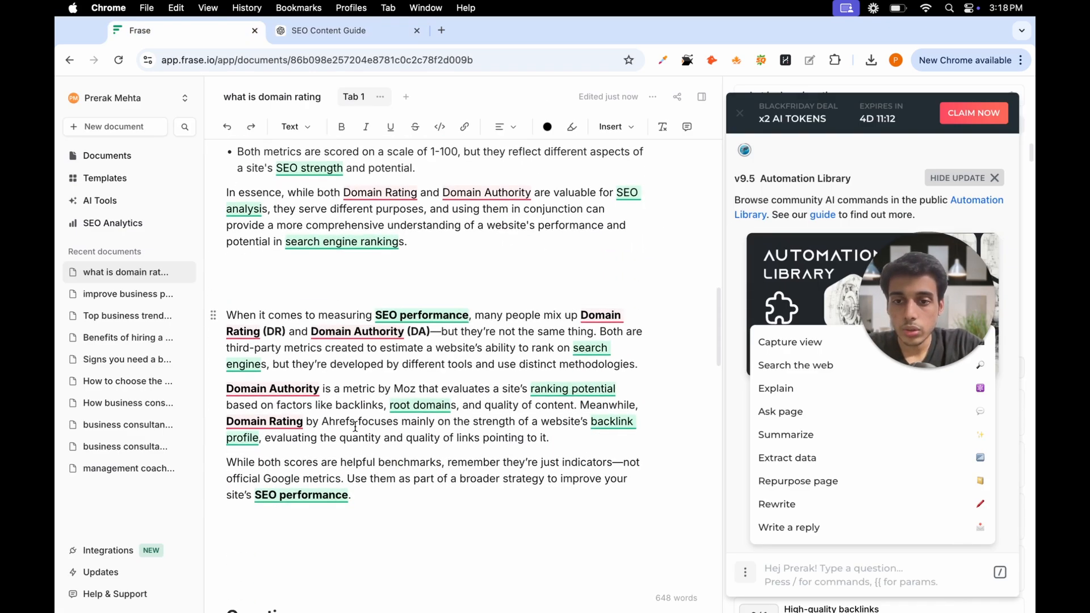
Step: Compare the Frase AI draft with the ChatGPT version of the section and look over the Questions list below
scroll(328, 382, down, 1)
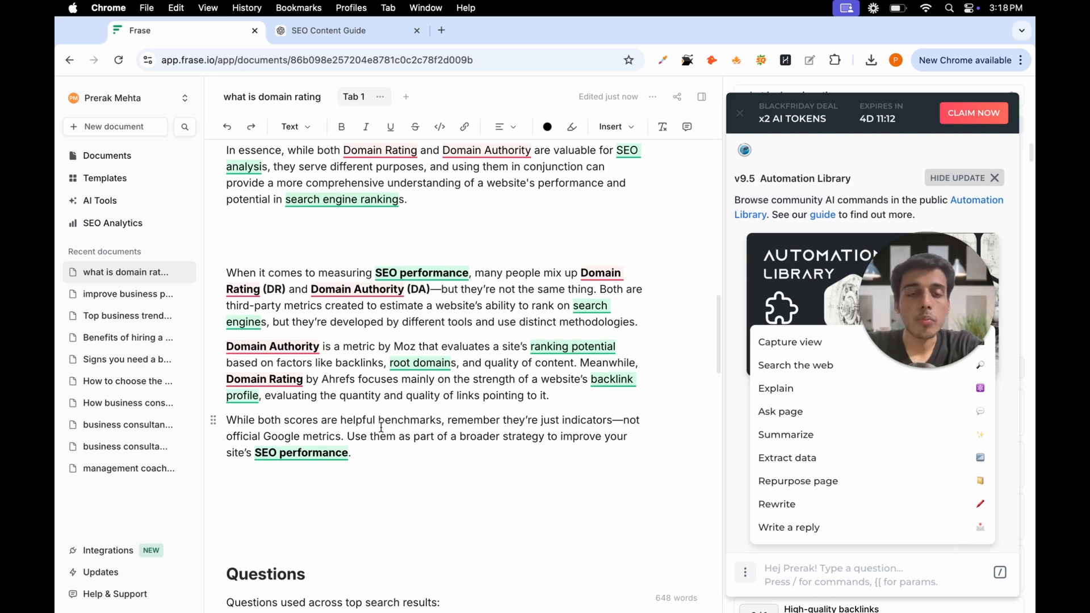
scroll(381, 427, up, 15)
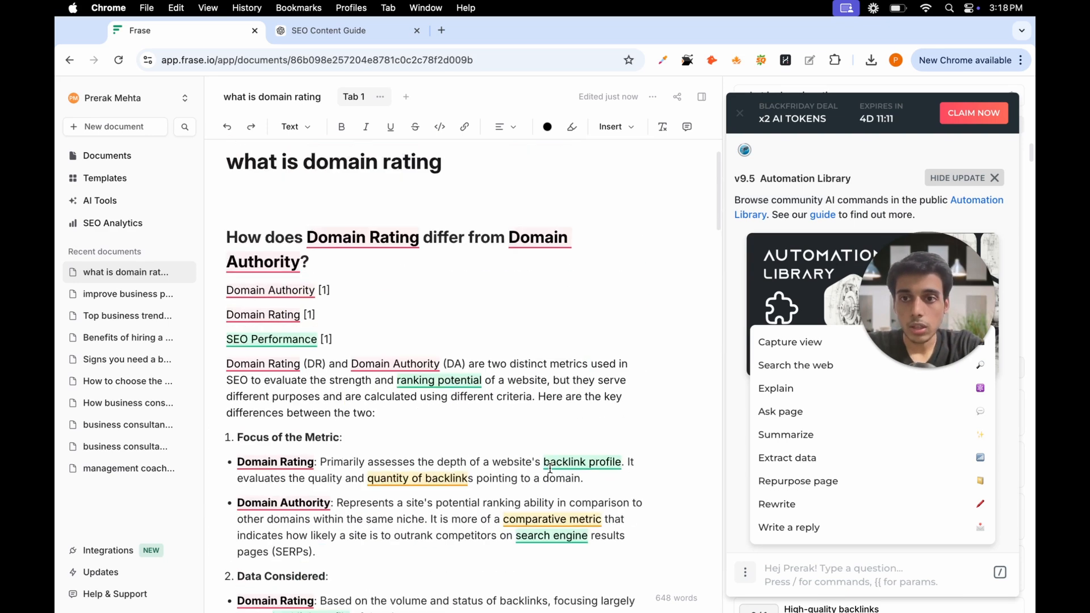
scroll(550, 468, down, 15)
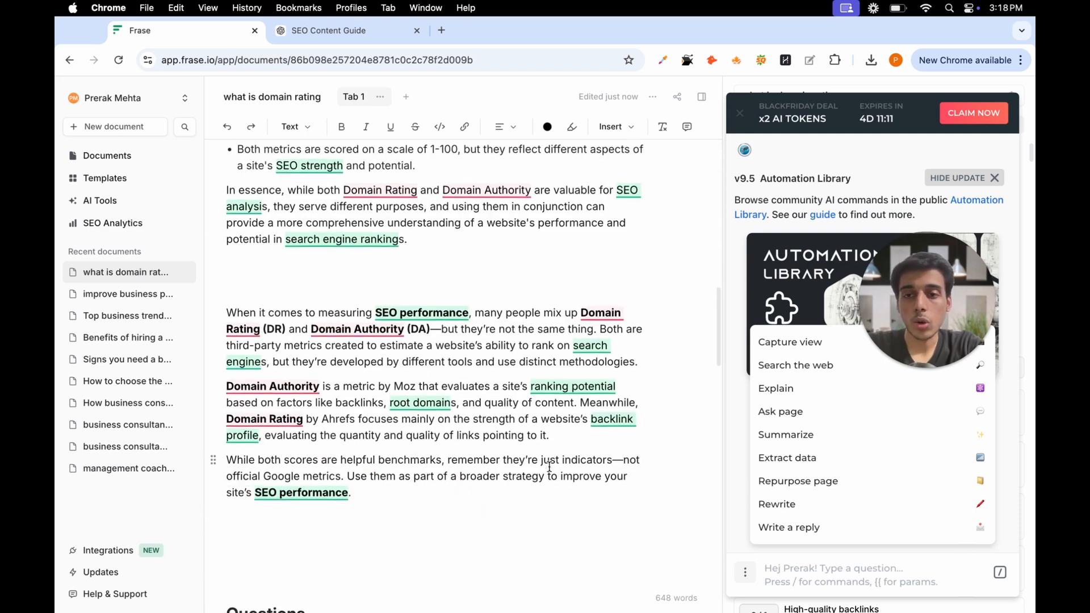
scroll(549, 466, down, 5)
scroll(549, 467, down, 2)
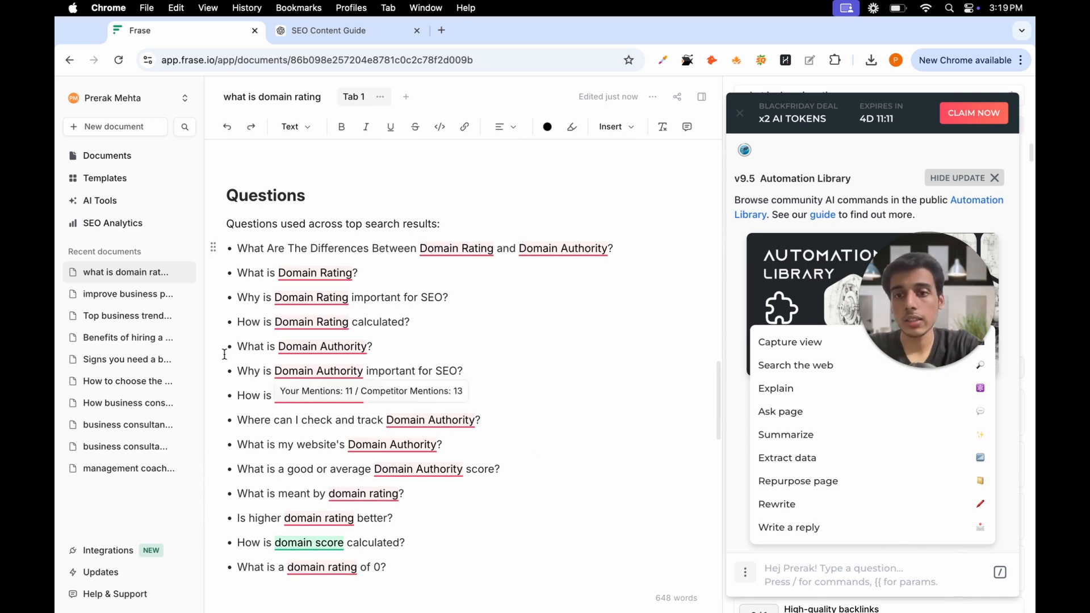
Step: Start a new document with the AI Article Wizard in the NetMafia folder
scroll(351, 367, up, 6)
scroll(350, 367, up, 1)
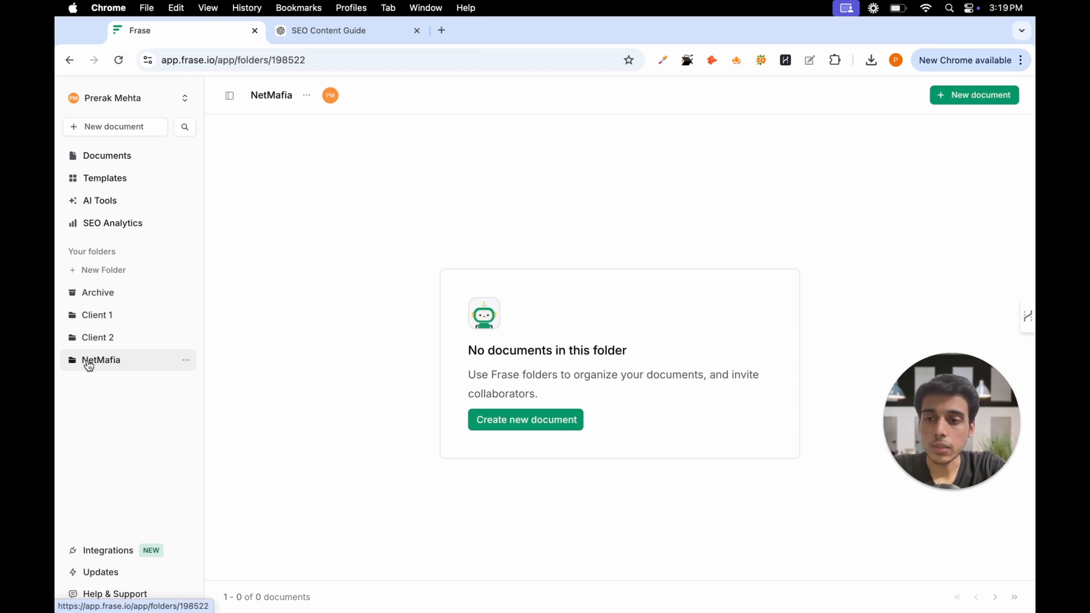
click(548, 423)
click(534, 418)
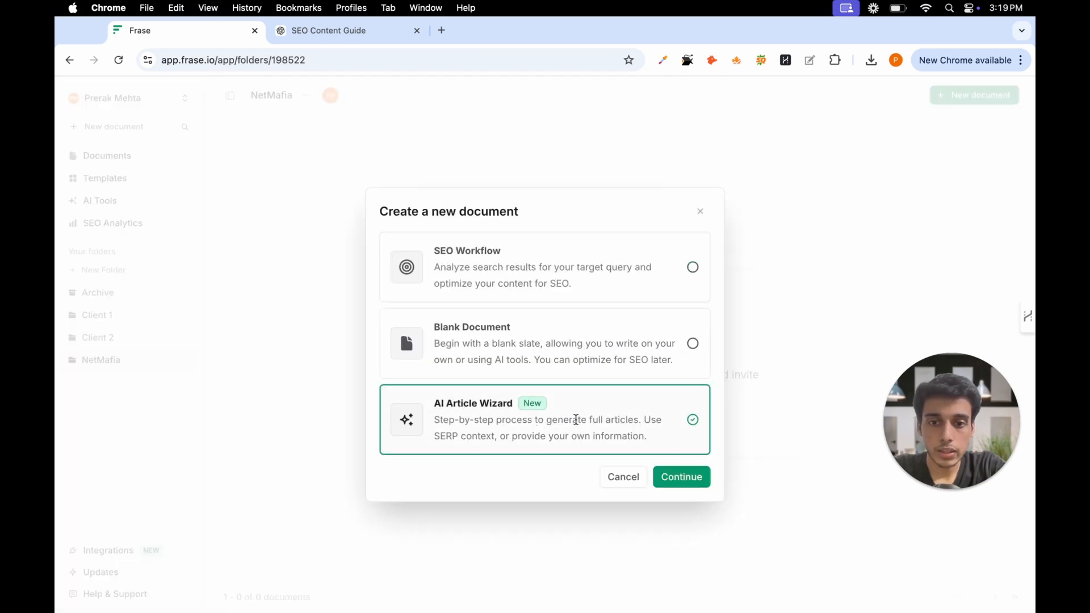
click(688, 482)
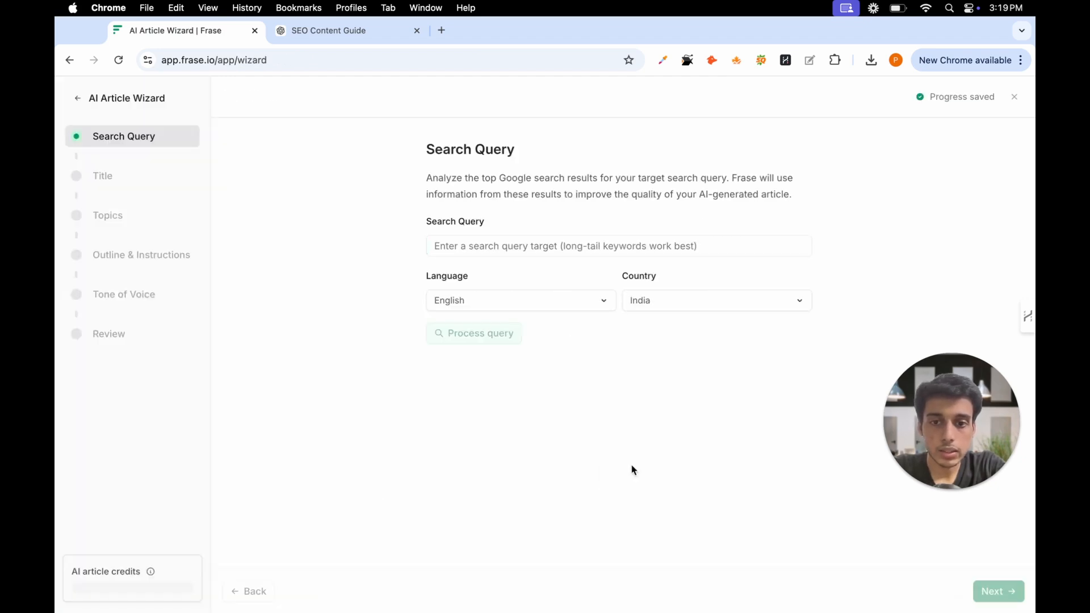
Step: Process the search query "what is domain rating" in the wizard and continue to the title stage
click(540, 246)
text(what)
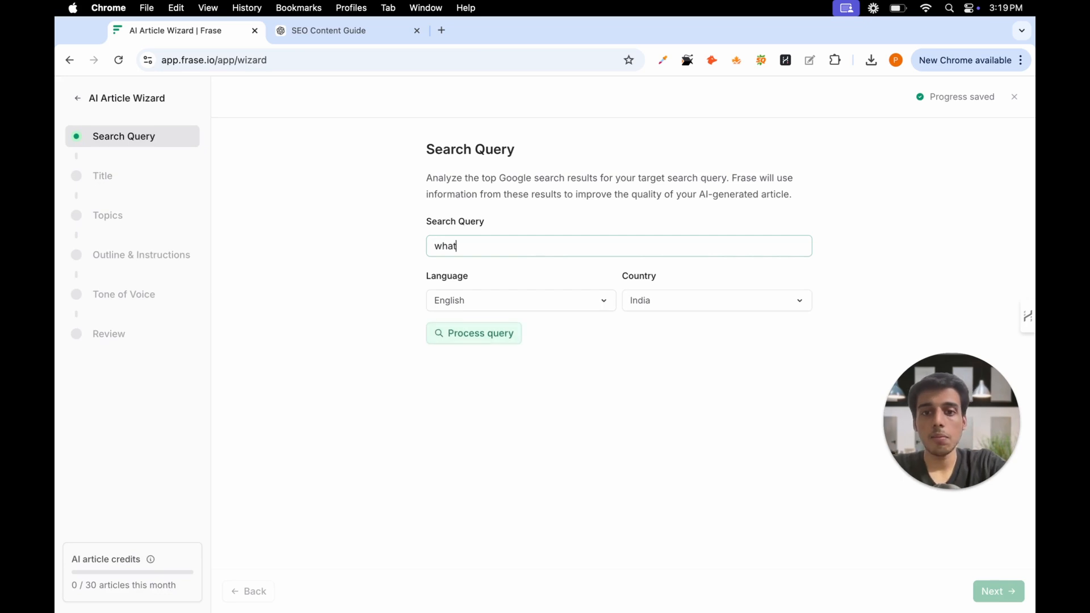
text( is domai)
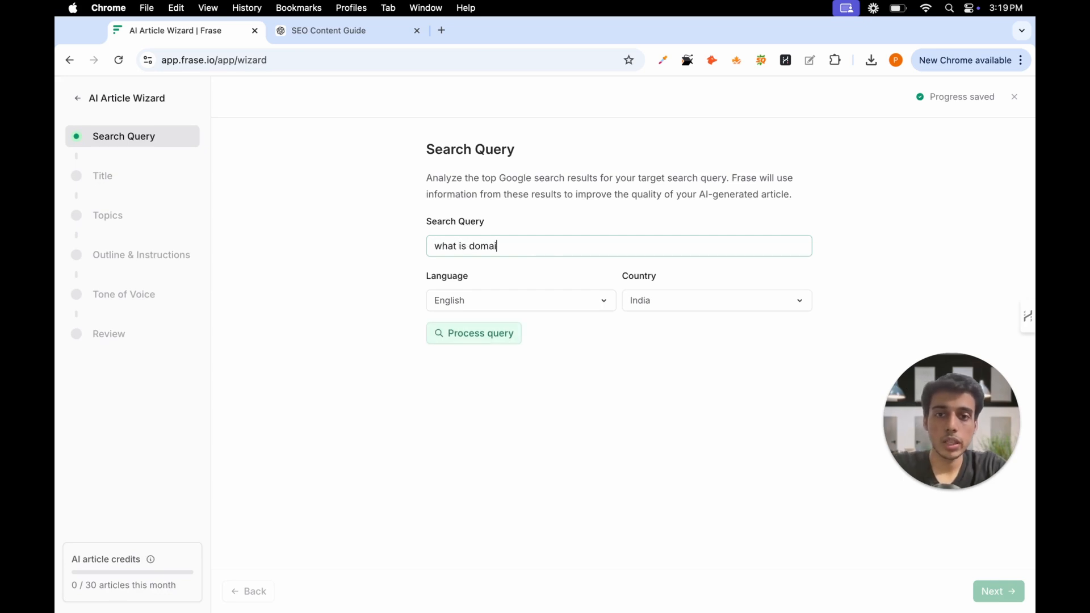
text(n rating)
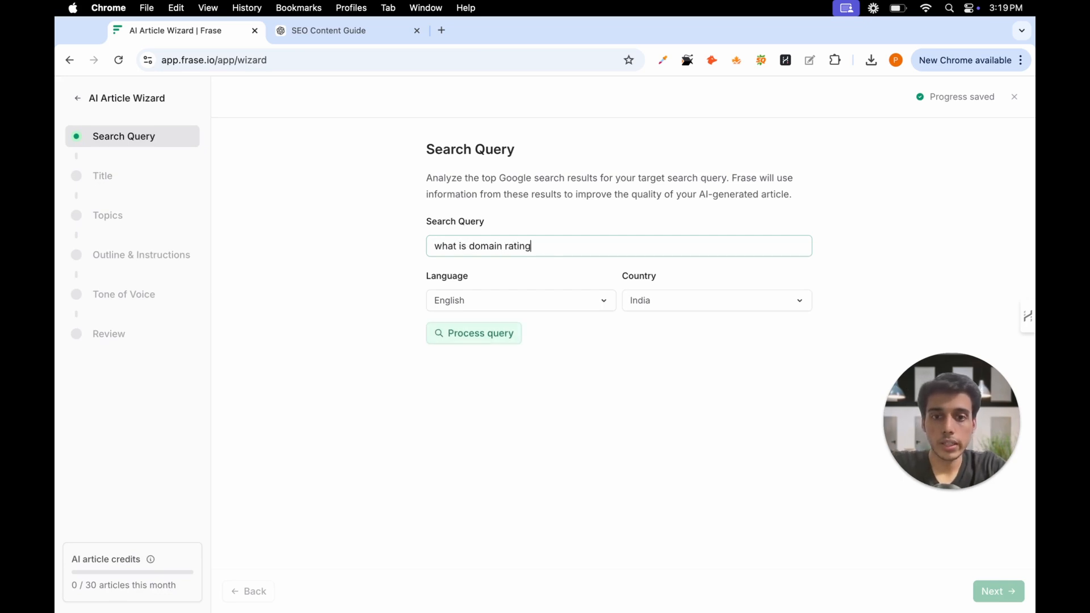
click(681, 301)
click(562, 335)
click(496, 336)
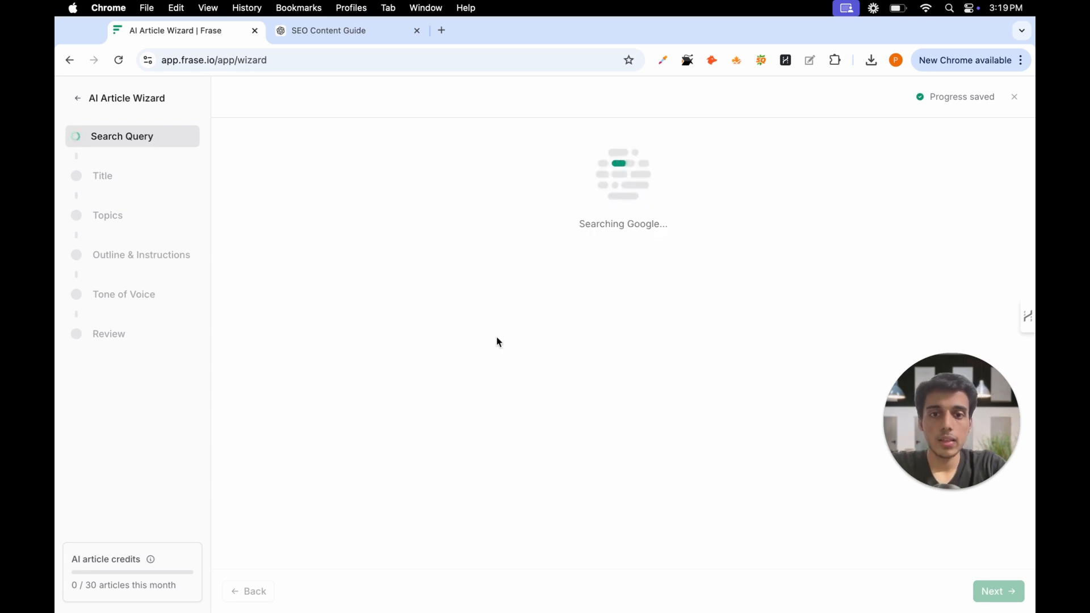
mouse_move(979, 482)
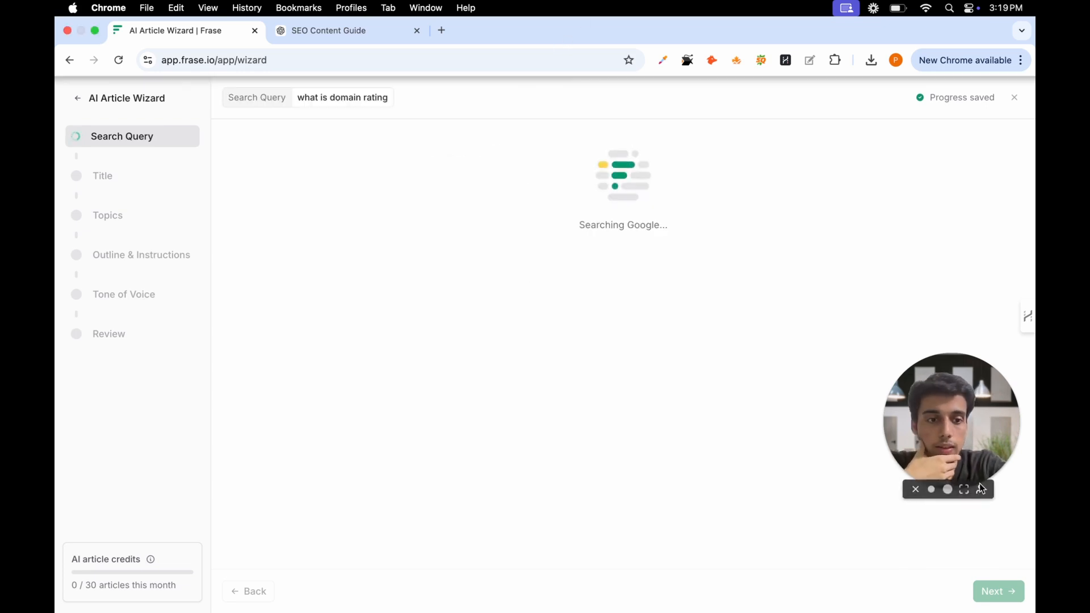
click(948, 490)
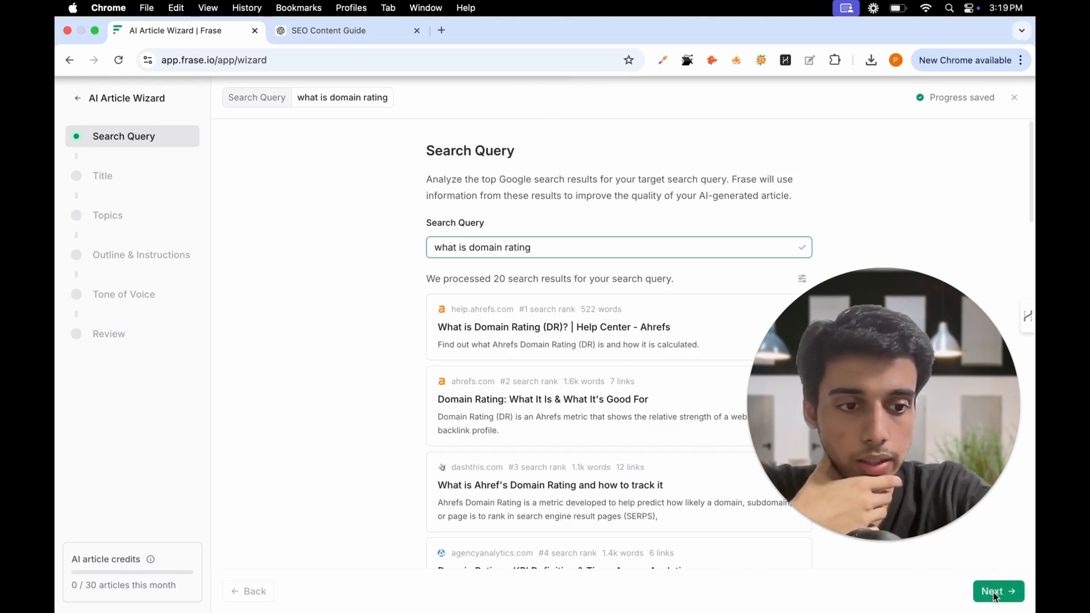
click(992, 593)
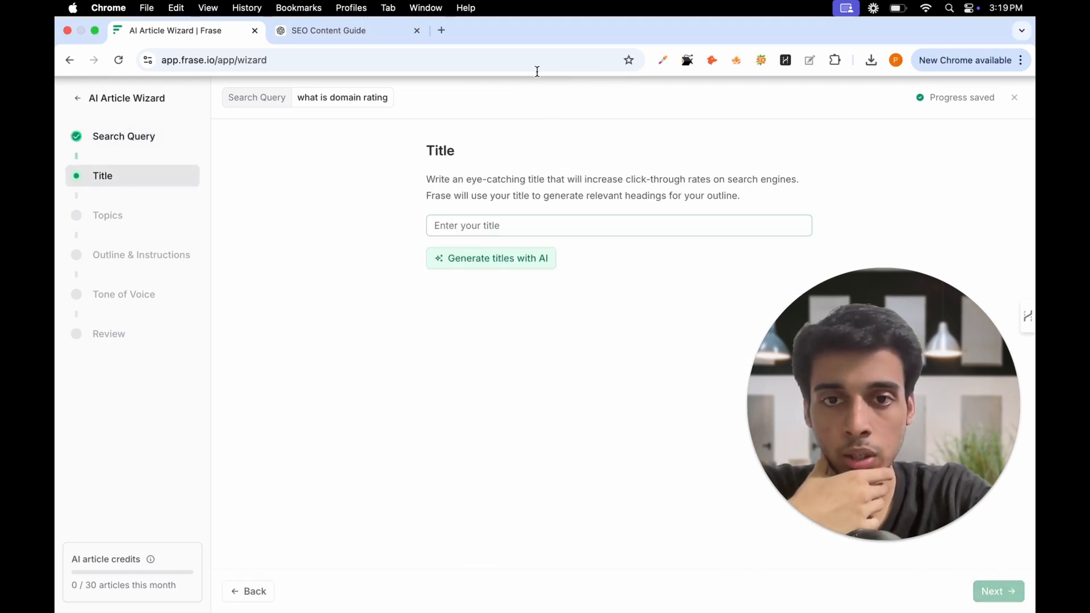
Step: Enter the title "DR vs DA | Difference explained", generate AI title suggestions for comparison, and continue with the entered title
click(532, 226)
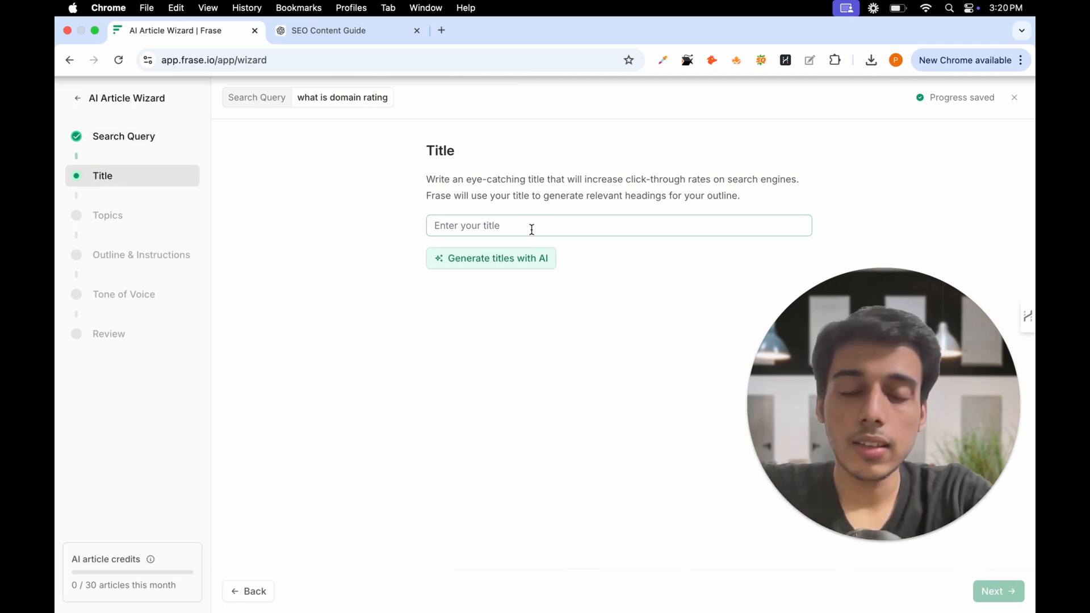
text(DR vs DA | Difference explained)
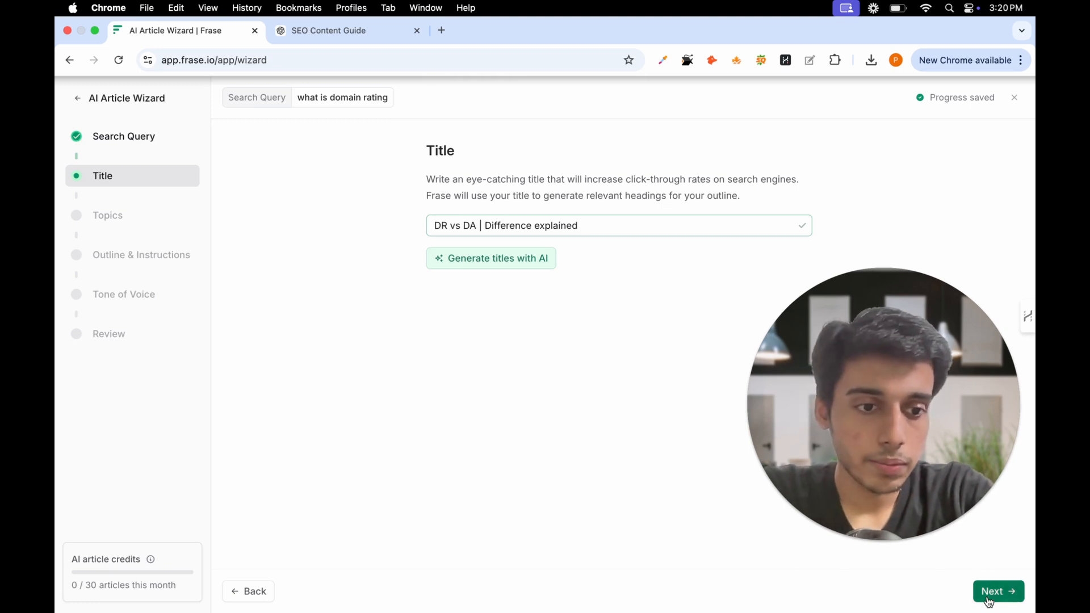
click(506, 260)
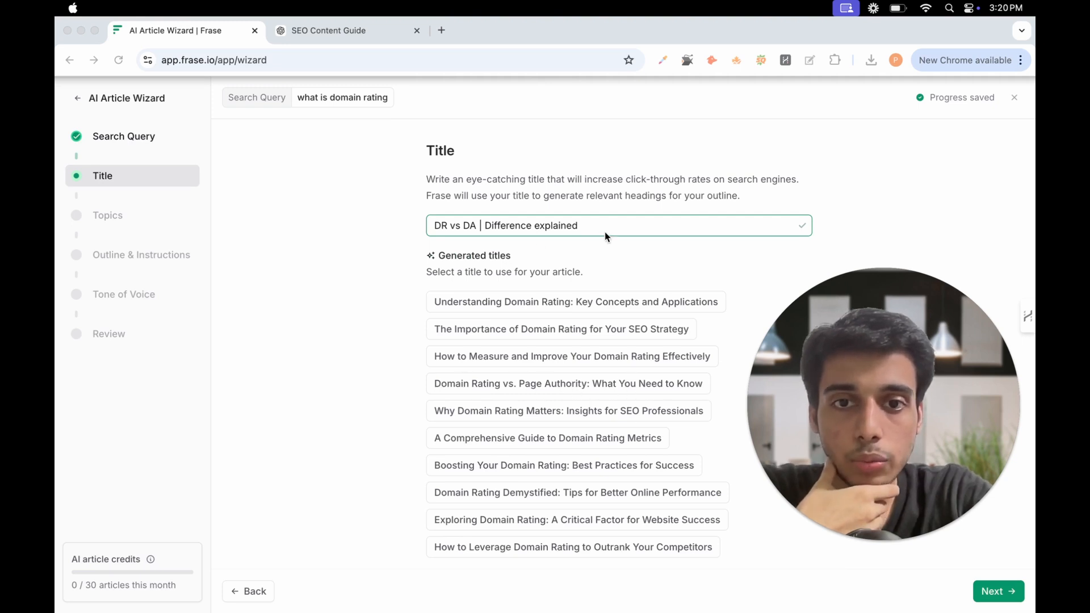
click(641, 226)
key(super+a)
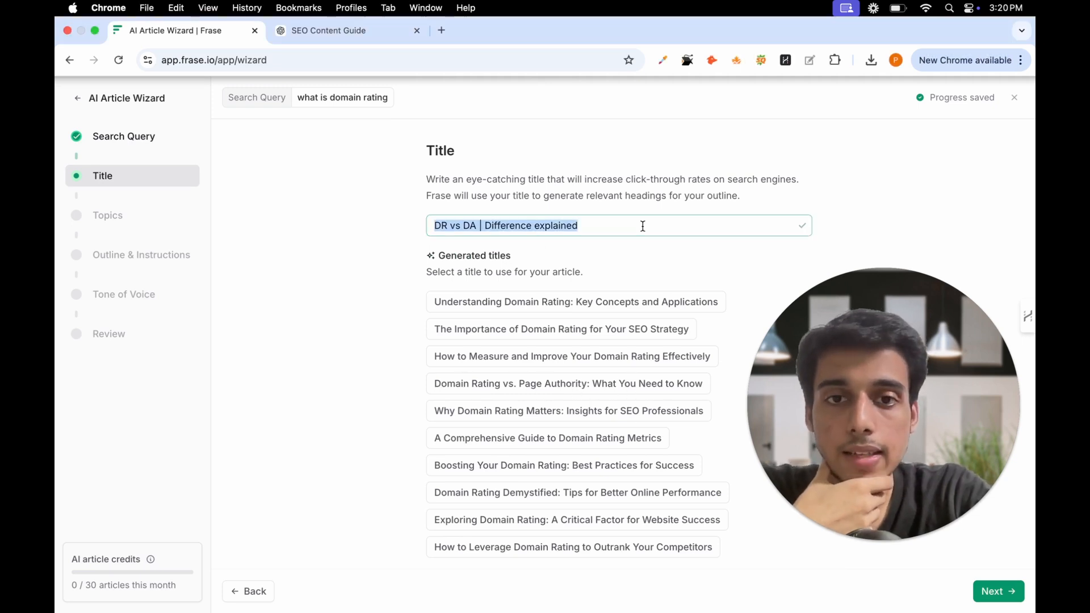
click(642, 226)
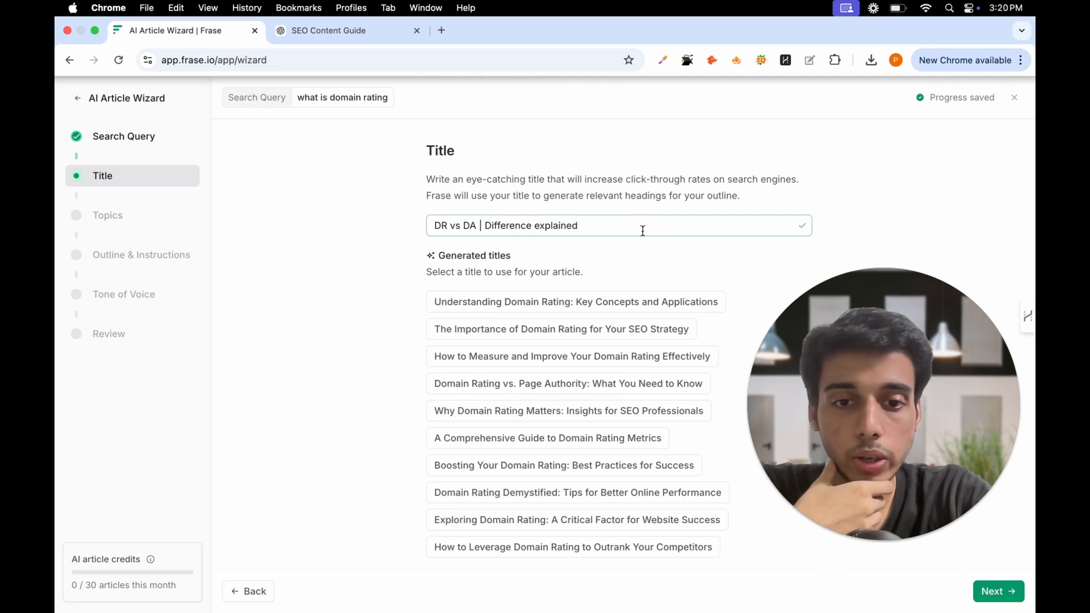
click(995, 595)
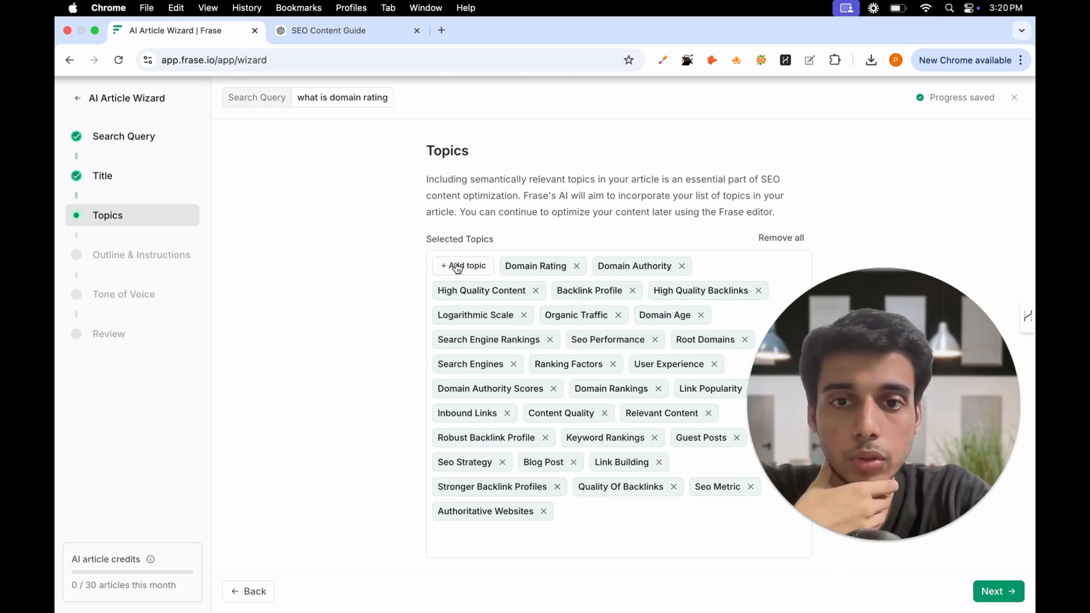
Step: Keep all the suggested topics and generate the article outline with AI
click(985, 592)
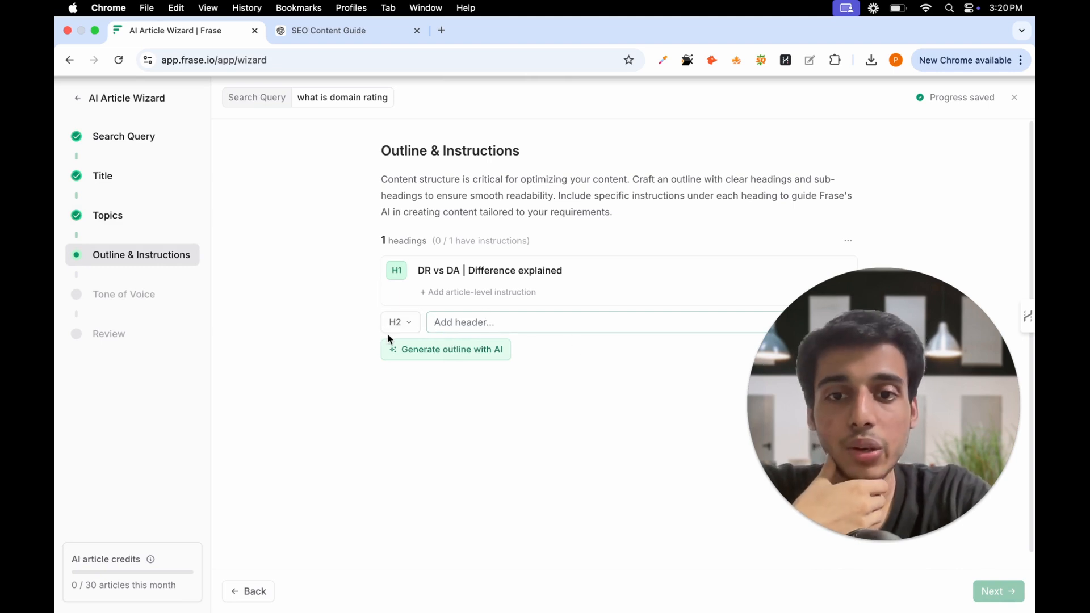
click(498, 349)
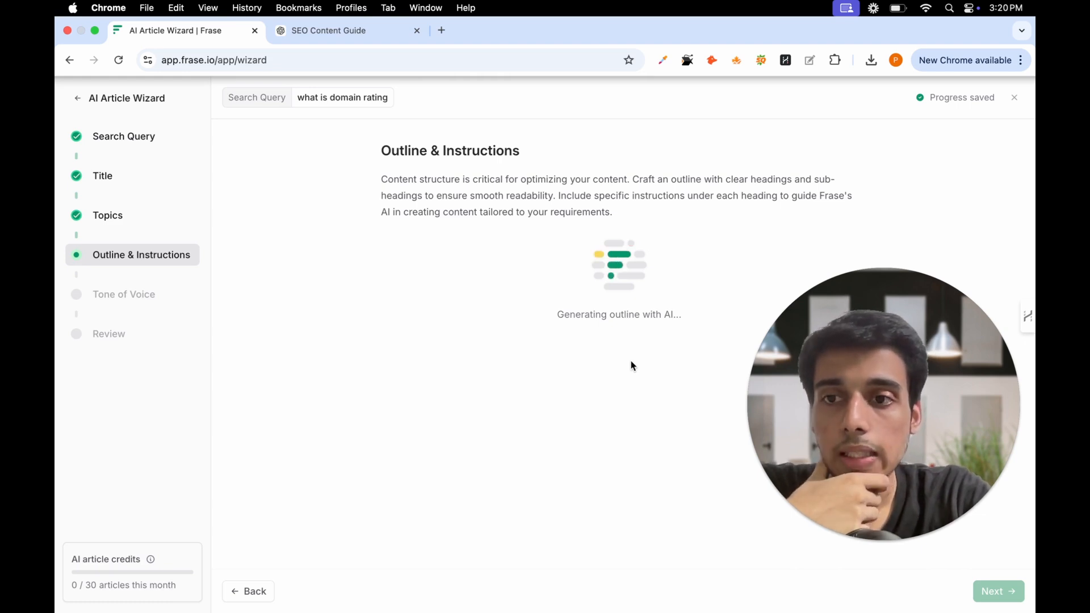
Step: Review the H2 and H3 headings of the generated outline from Understanding Domain Rating (DR) to the tools for tracking DR and DA
scroll(630, 360, down, 3)
scroll(532, 363, up, 1)
scroll(511, 352, up, 1)
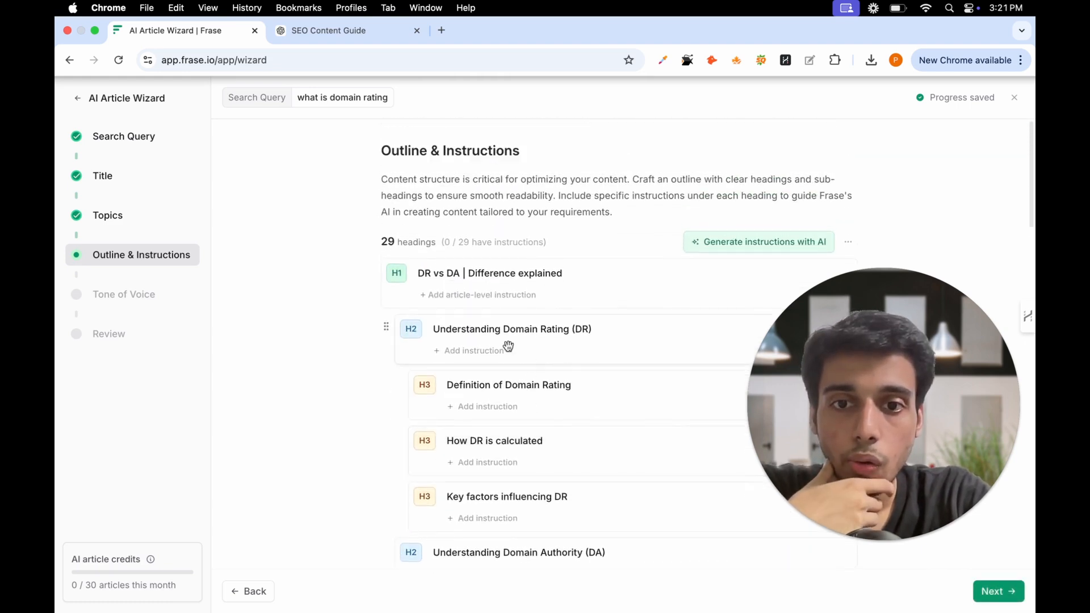
scroll(567, 355, down, 5)
scroll(534, 352, down, 1)
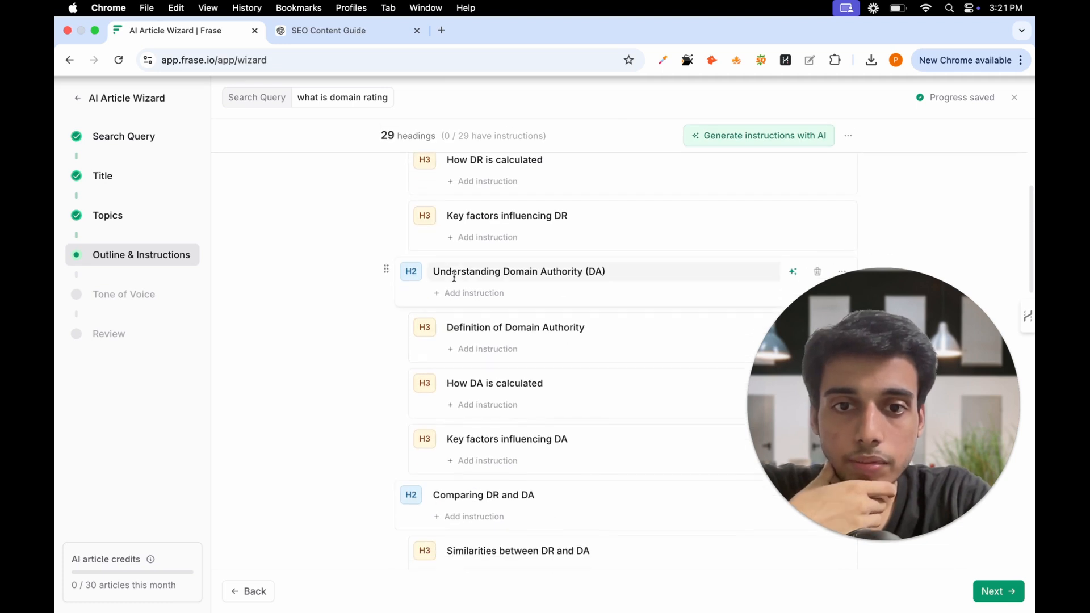
scroll(597, 341, down, 5)
scroll(579, 358, down, 4)
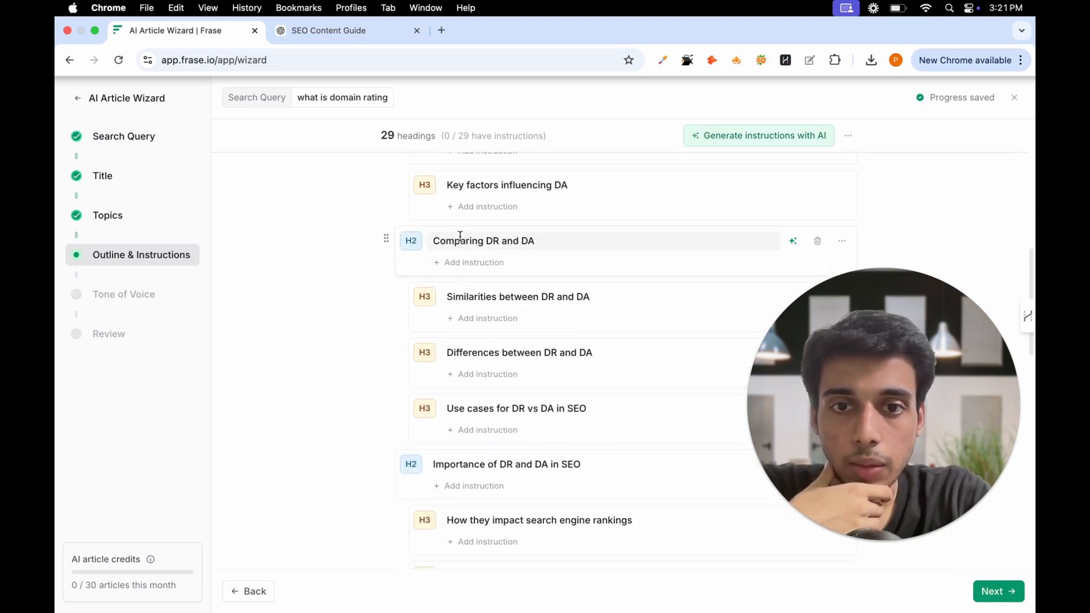
scroll(568, 345, up, 1)
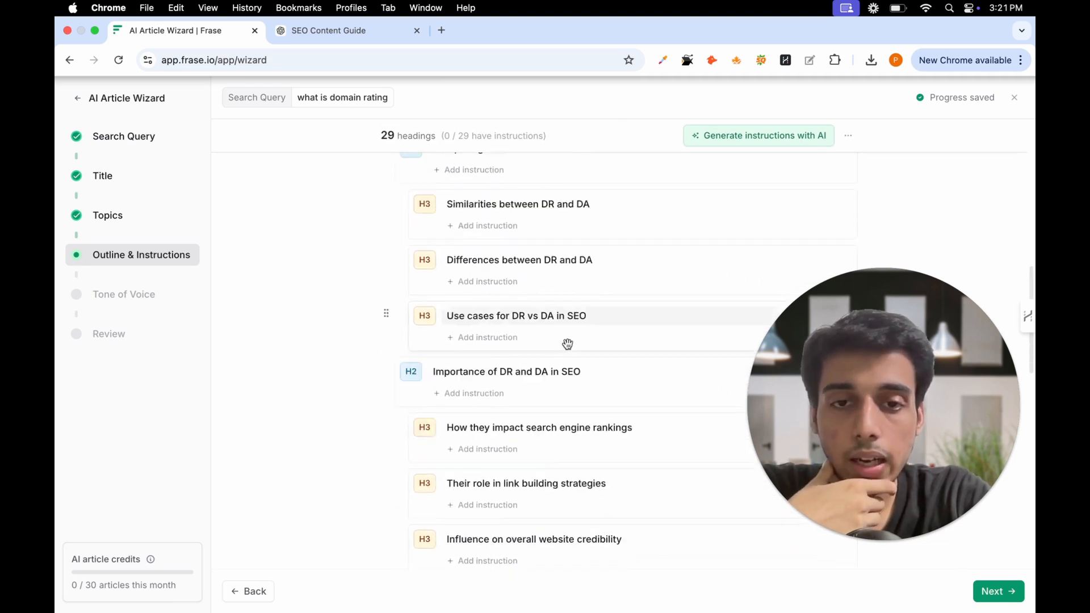
scroll(565, 343, down, 2)
scroll(579, 342, down, 6)
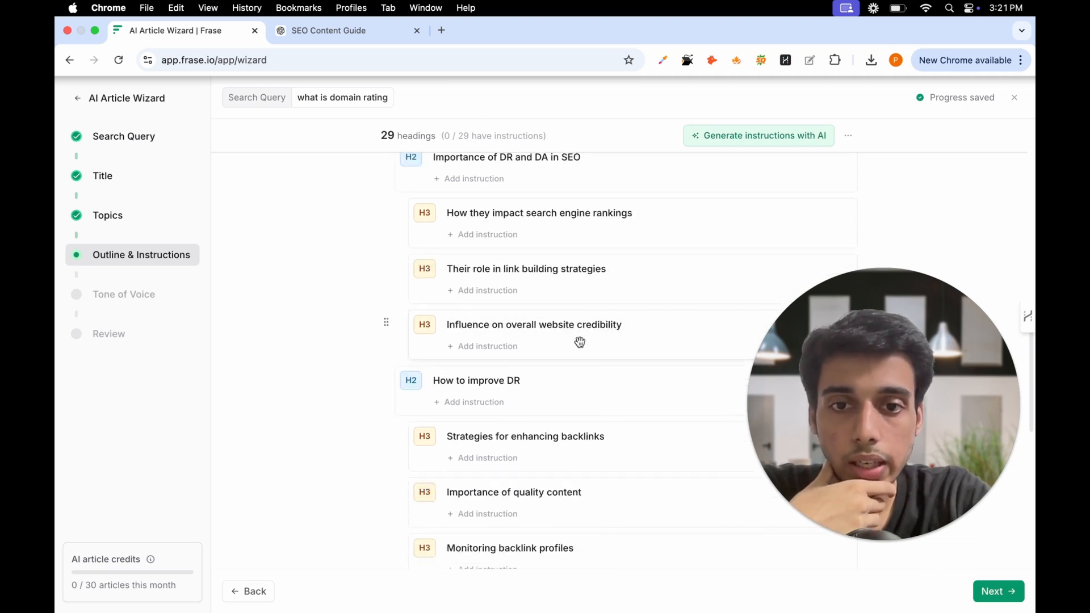
scroll(492, 288, up, 2)
scroll(539, 290, down, 7)
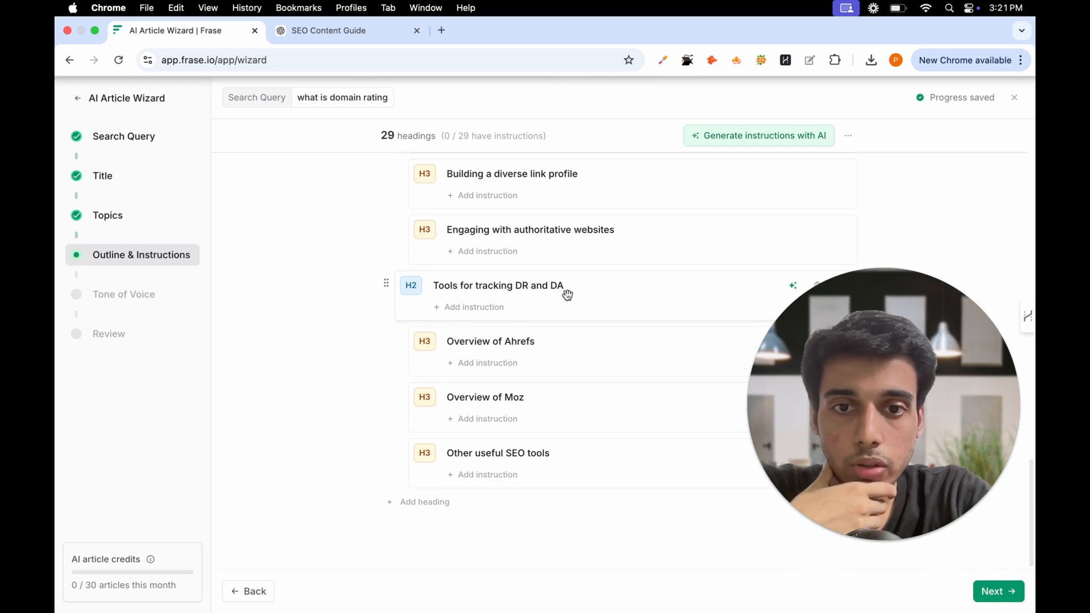
scroll(568, 324, up, 10)
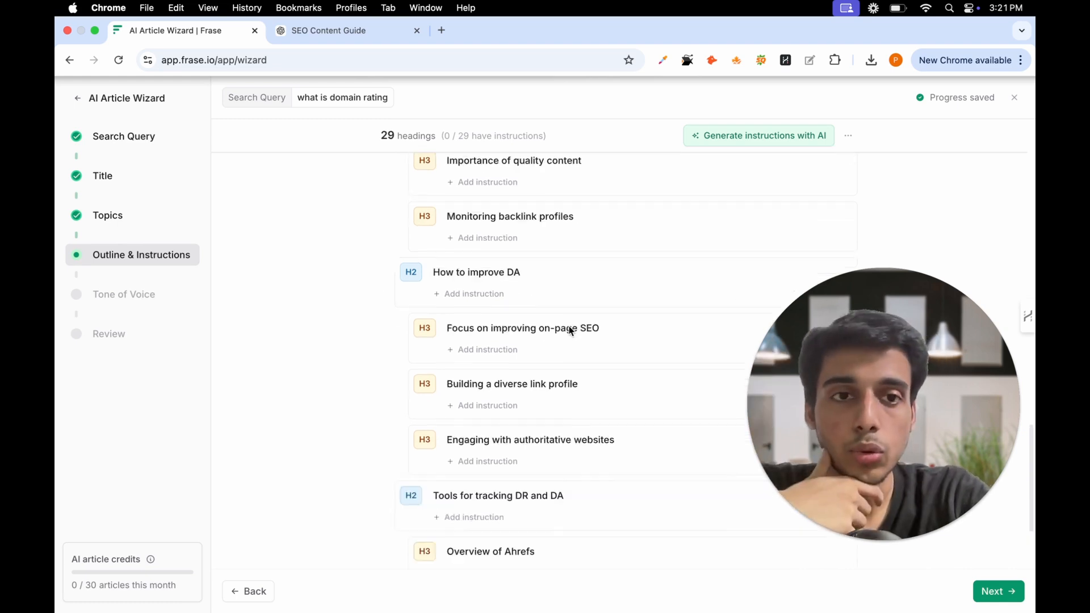
scroll(570, 329, up, 10)
Step: Continue without heading instructions and choose the "Concise and readable" tone of voice, leaving the custom tone off
click(997, 591)
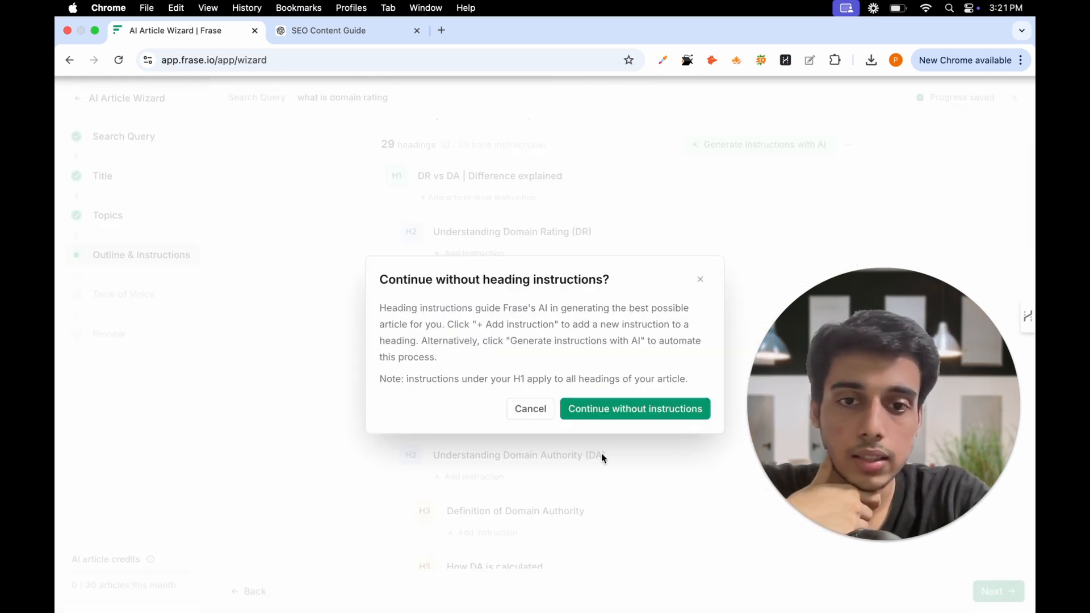
click(610, 410)
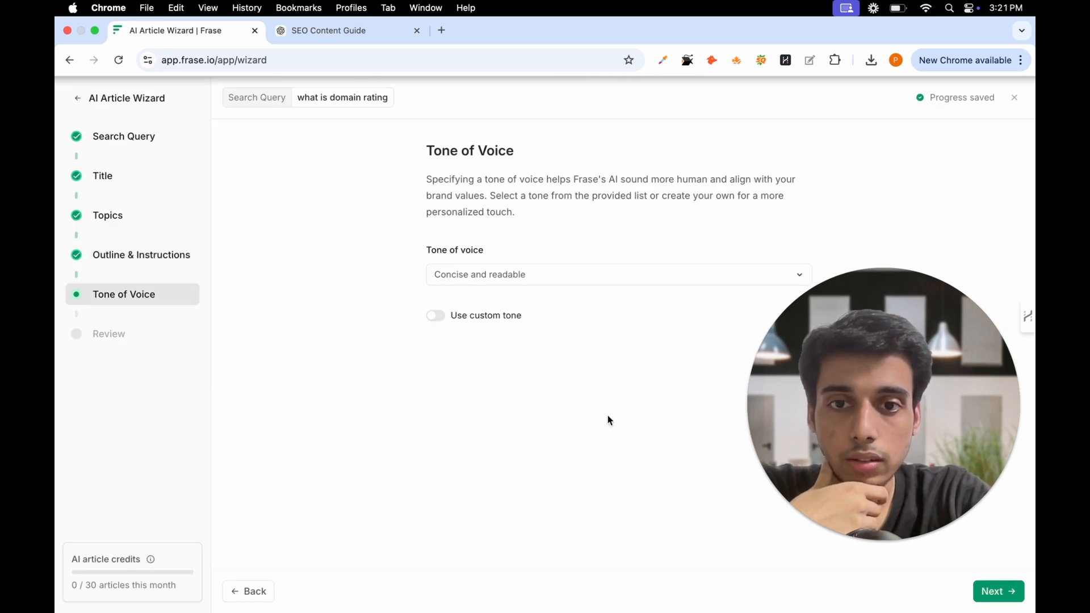
click(489, 277)
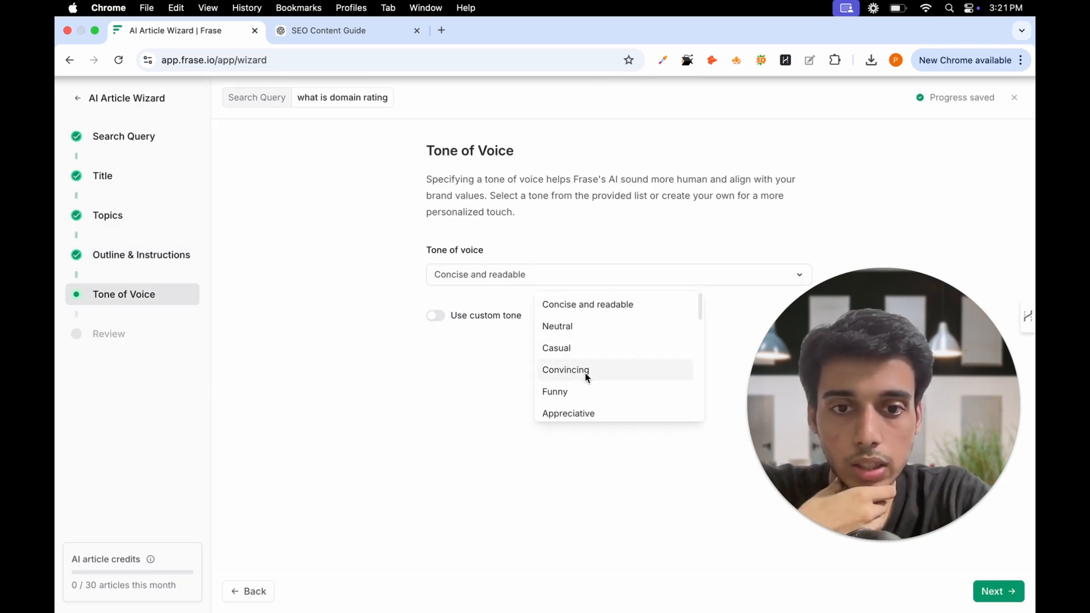
scroll(585, 377, down, 2)
scroll(635, 389, down, 10)
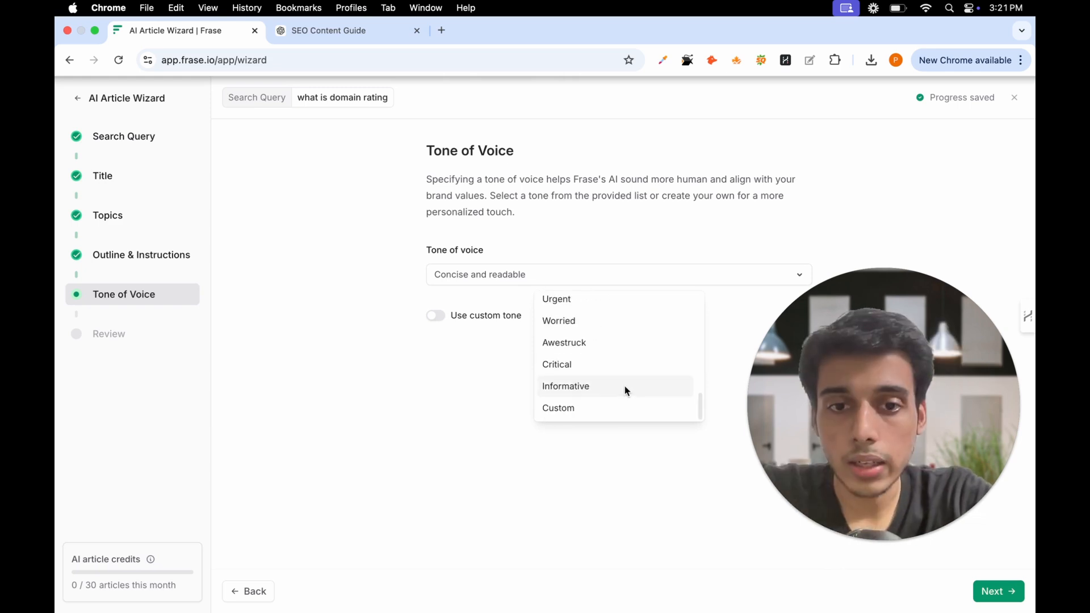
scroll(626, 390, up, 12)
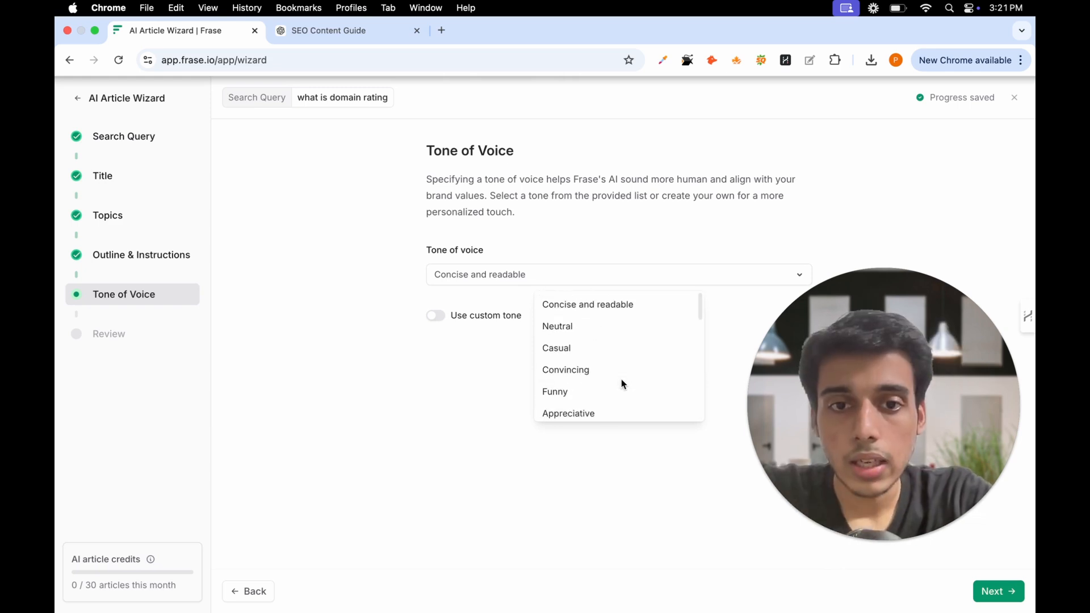
click(621, 306)
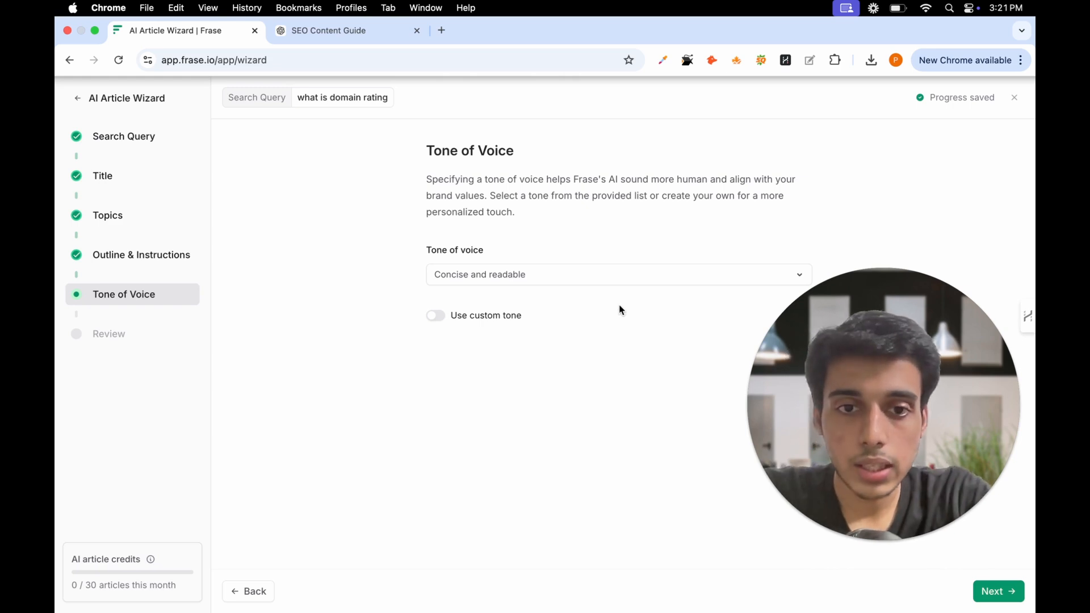
click(438, 316)
click(437, 317)
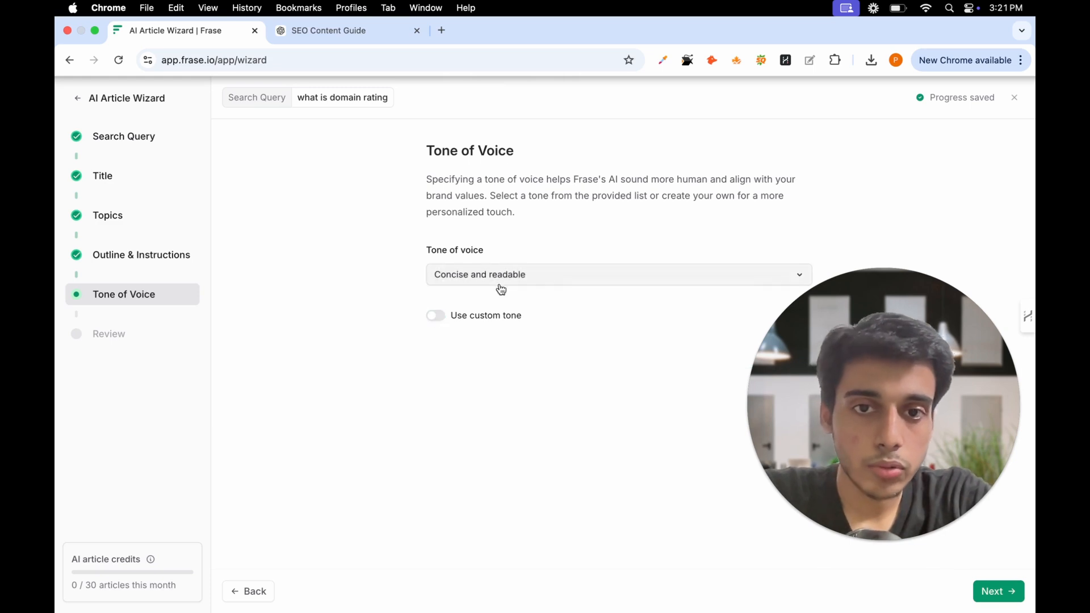
Step: Advance to the wizard's final review and check the article's settings and full outline
click(999, 593)
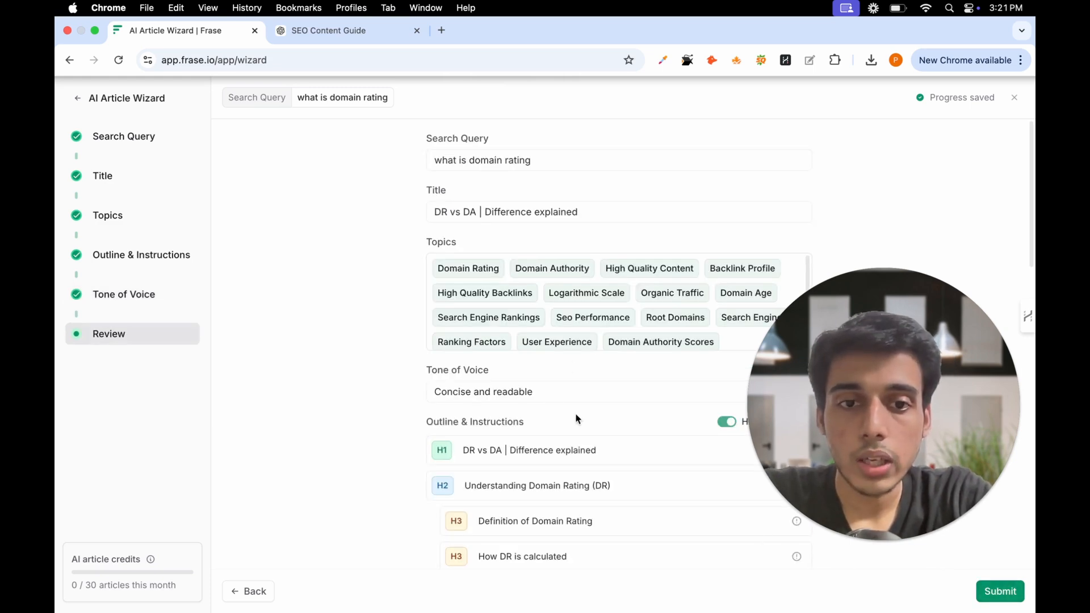
scroll(402, 467, down, 10)
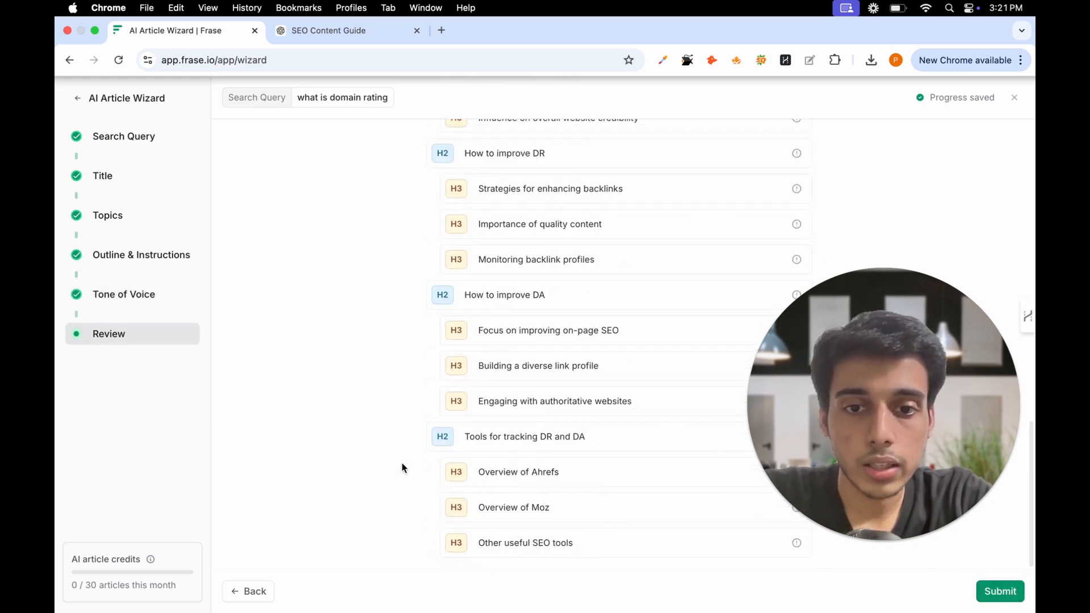
scroll(369, 207, up, 1)
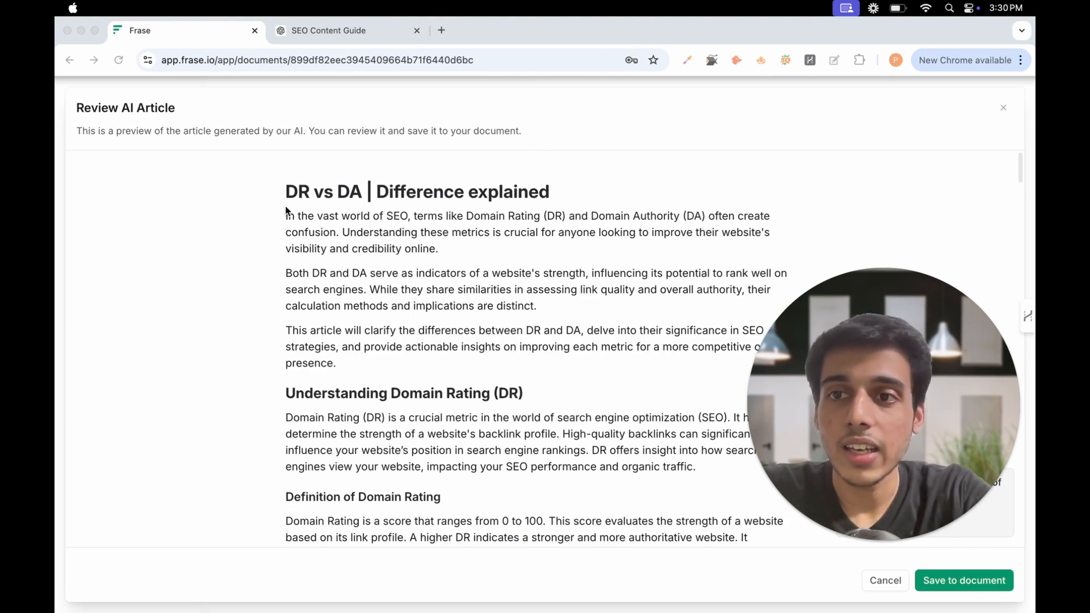
Step: Review the generated article's introduction and Understanding Domain Rating (DR) section, including the DR range table and key influencing factors
scroll(369, 273, down, 3)
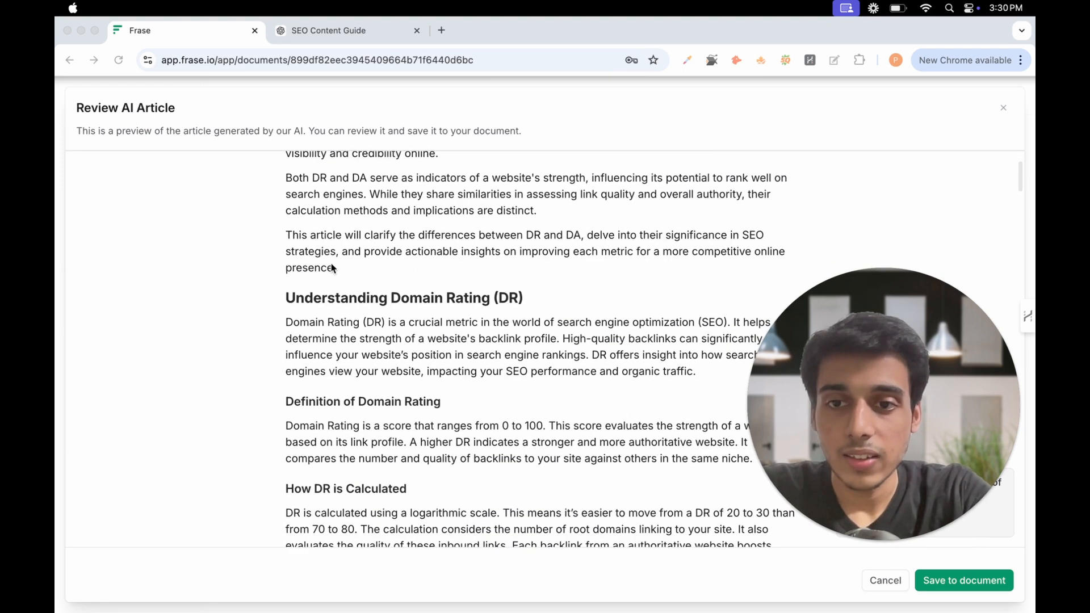
scroll(276, 267, up, 3)
scroll(323, 272, down, 5)
scroll(330, 264, down, 4)
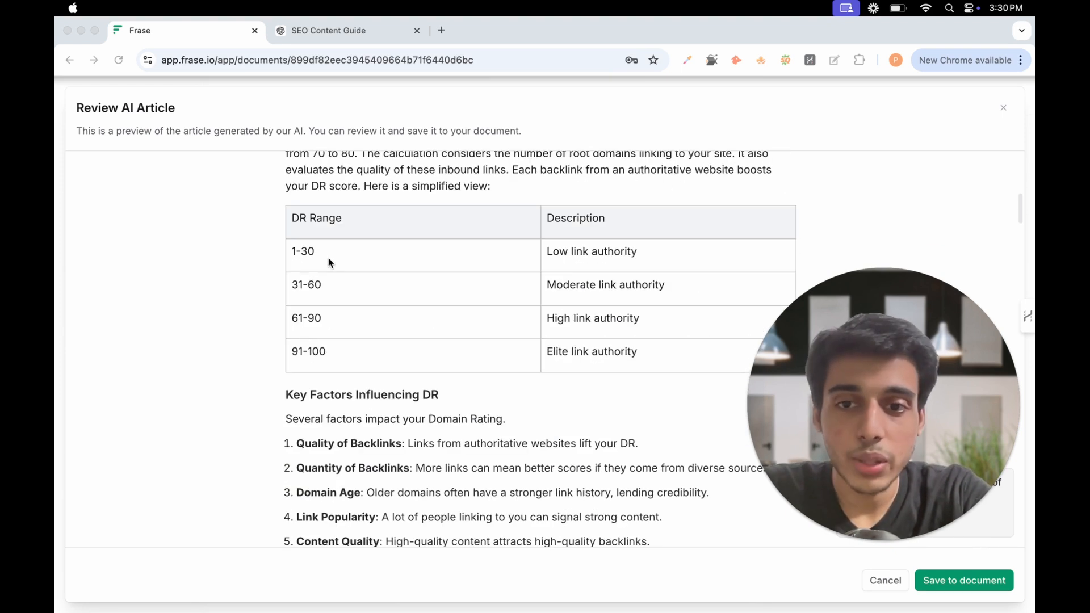
scroll(330, 264, up, 1)
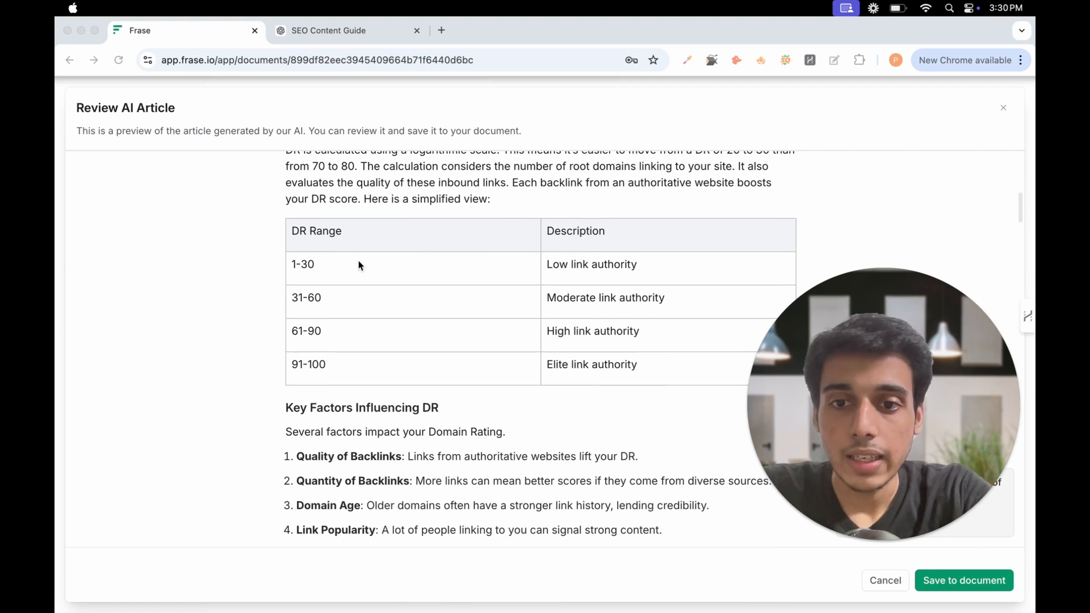
scroll(303, 359, down, 4)
scroll(295, 344, up, 3)
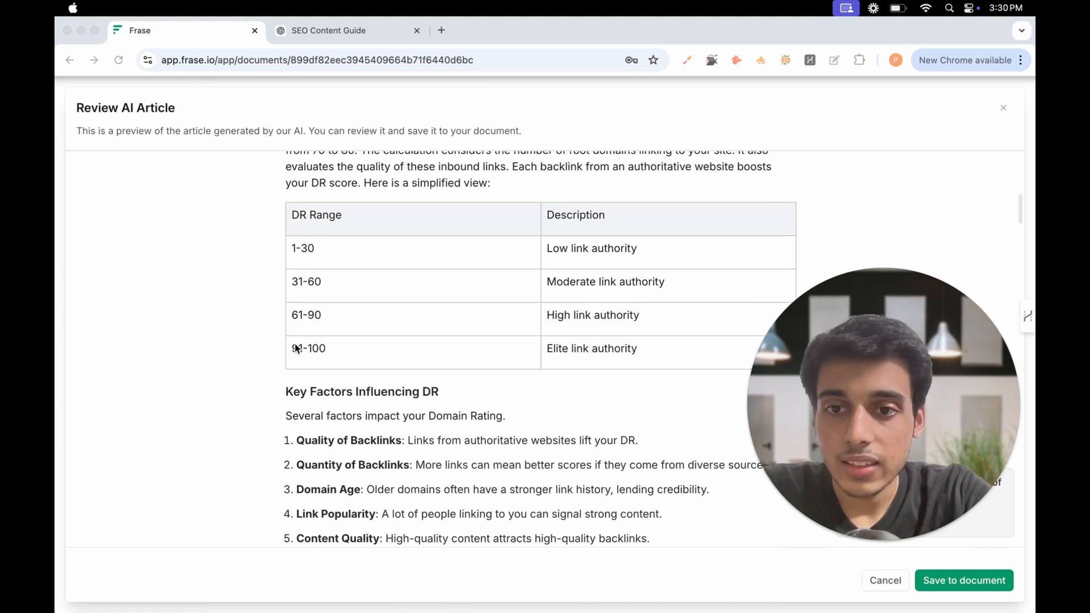
scroll(296, 347, down, 2)
scroll(460, 352, down, 5)
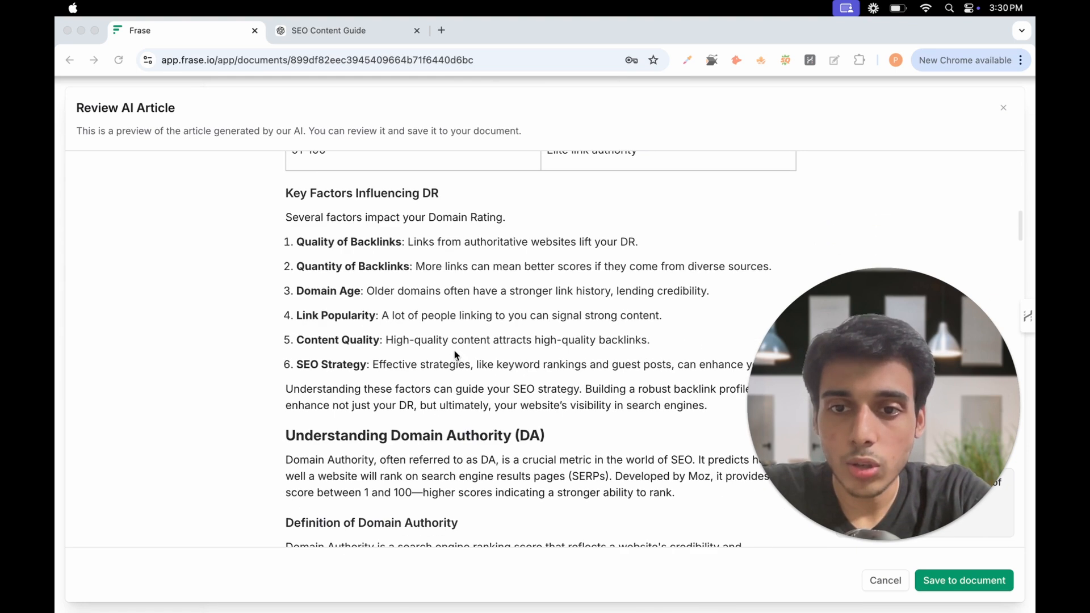
Step: Review the rest of the generated article, from the Domain Authority section through the DR and DA comparison to the SEO tools overview
scroll(454, 353, down, 6)
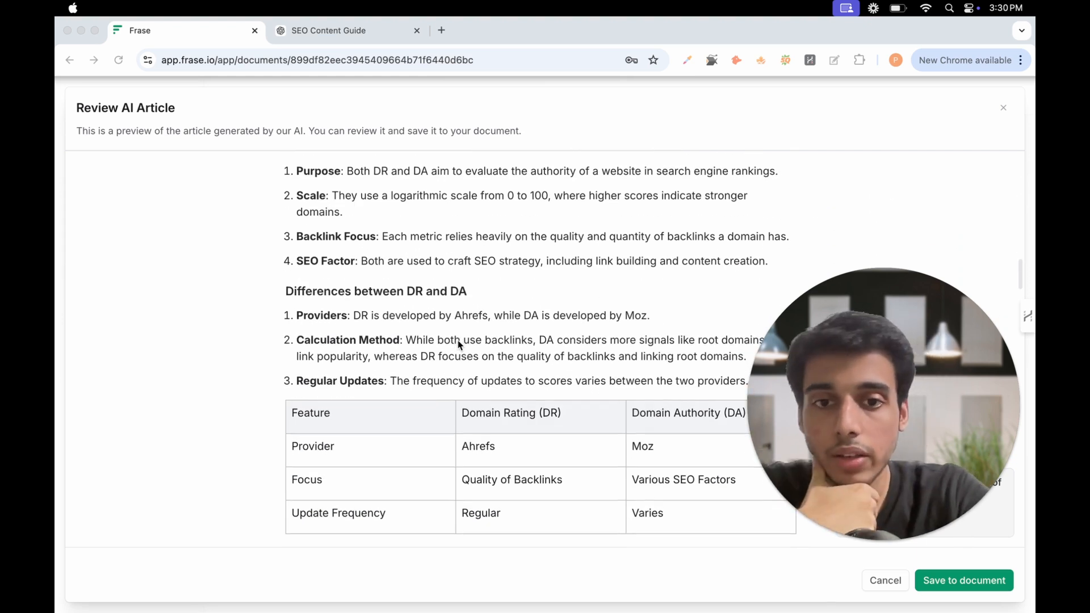
scroll(459, 344, down, 3)
scroll(459, 344, down, 3)
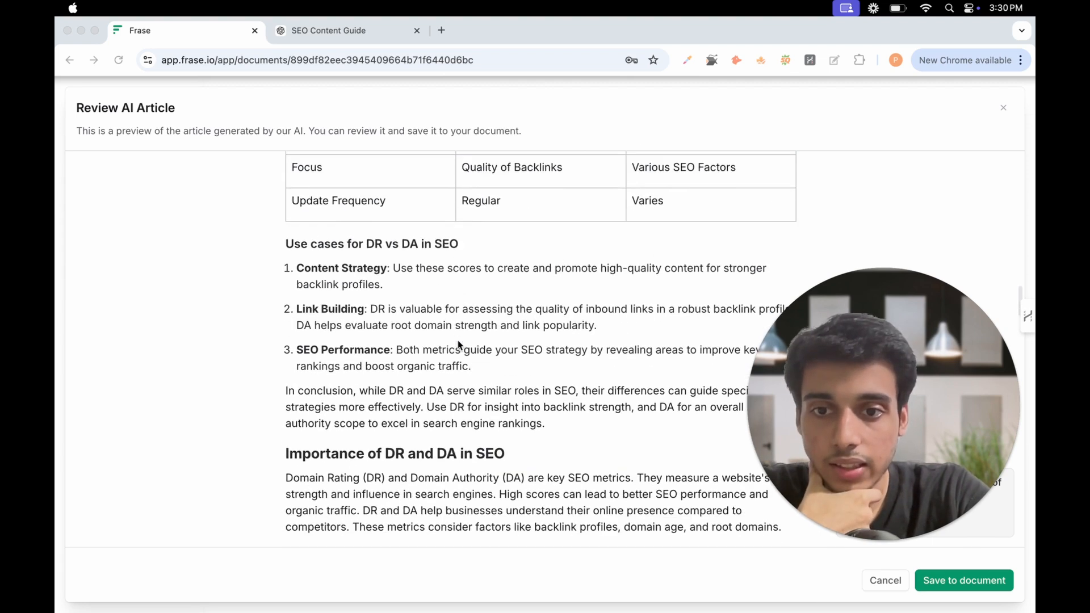
scroll(457, 340, down, 2)
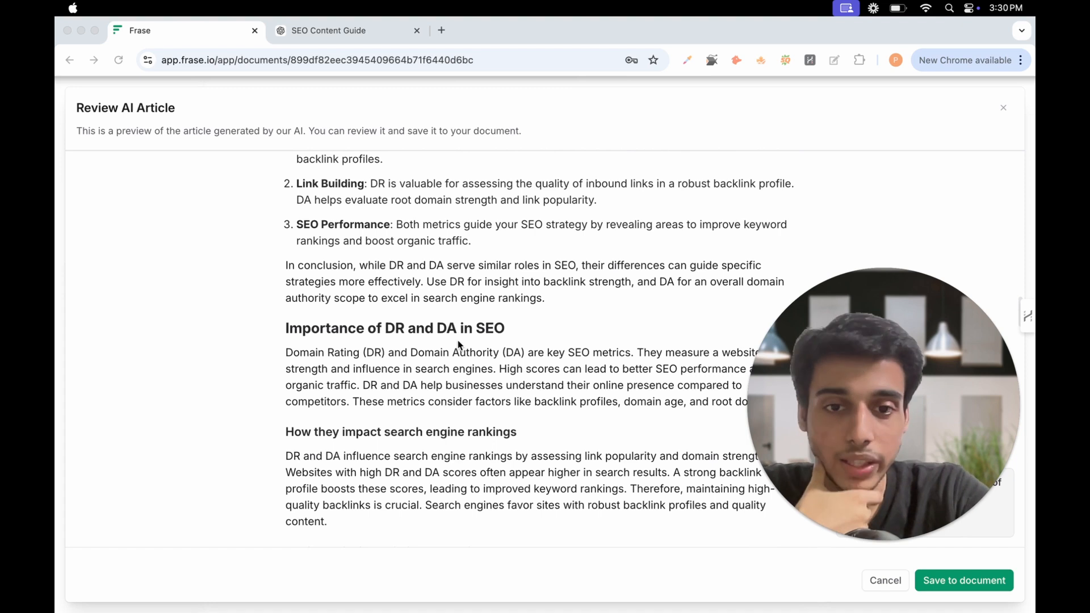
scroll(457, 339, down, 5)
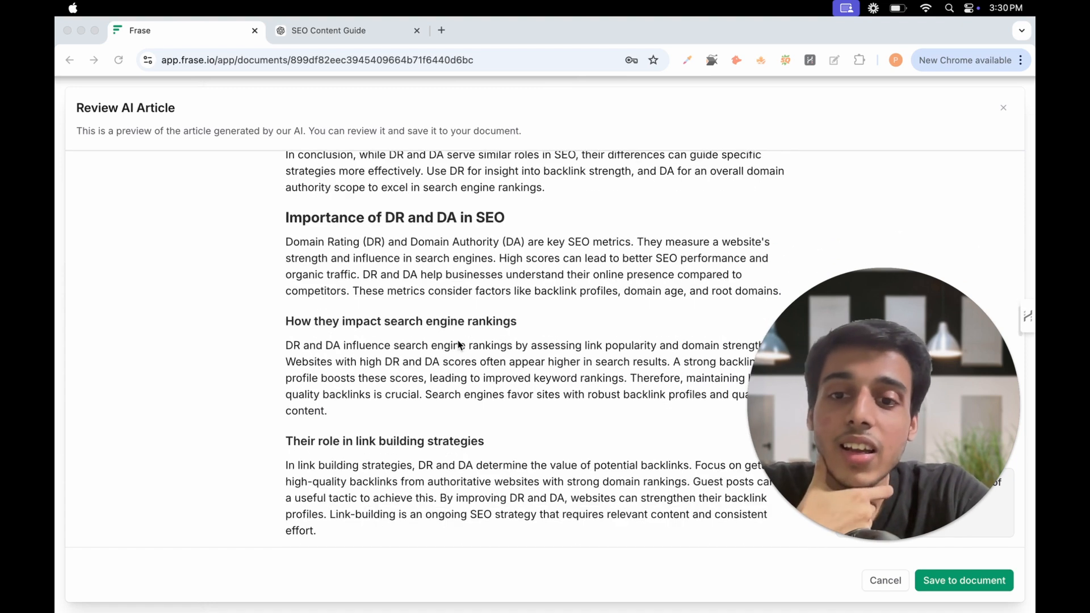
scroll(459, 344, down, 15)
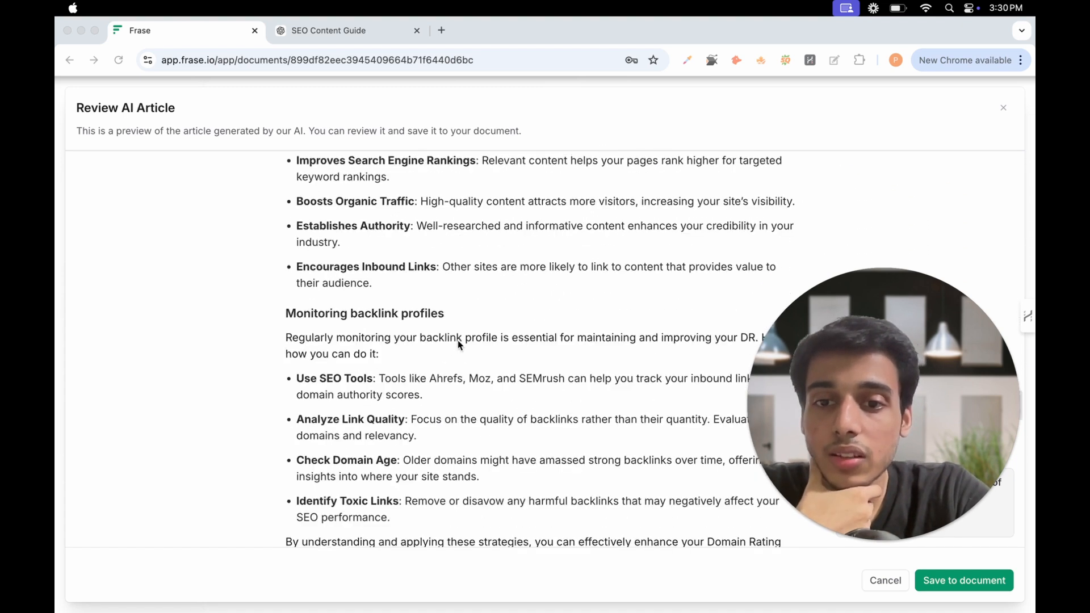
scroll(459, 344, down, 5)
scroll(474, 354, down, 10)
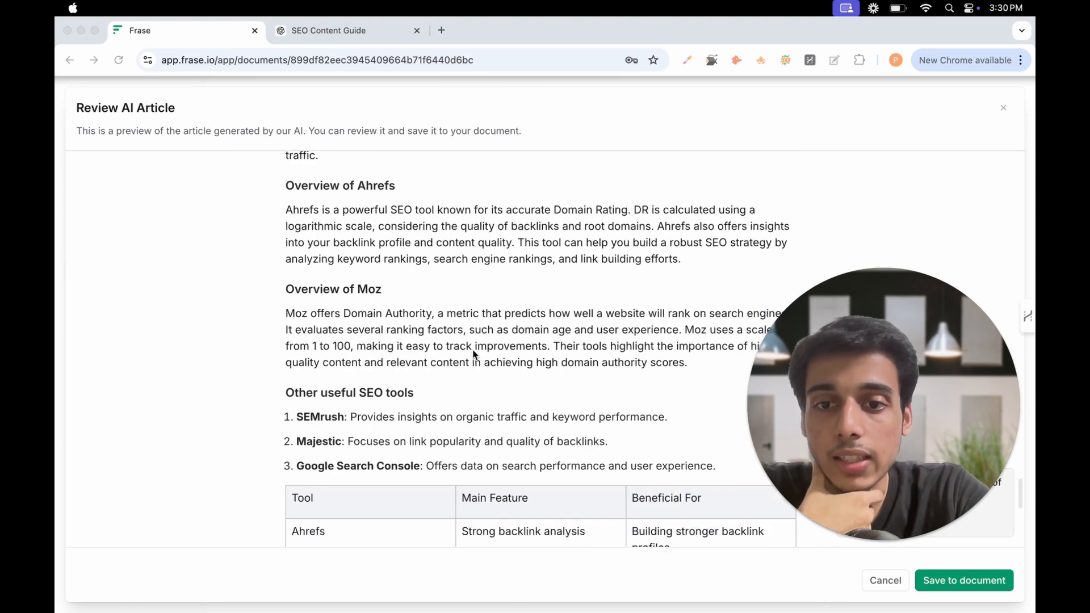
scroll(472, 355, up, 15)
scroll(471, 353, up, 20)
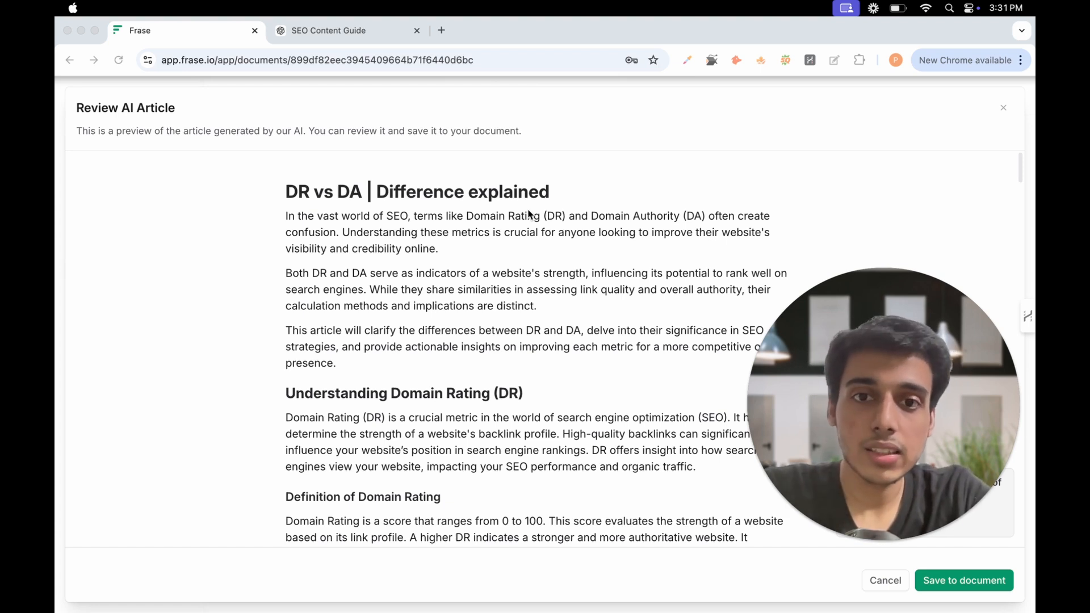
Step: Switch to ChatGPT to revisit the writing instructions and section prompt, and return to Frase to compare them with the generated article's opening
click(316, 29)
scroll(254, 307, up, 10)
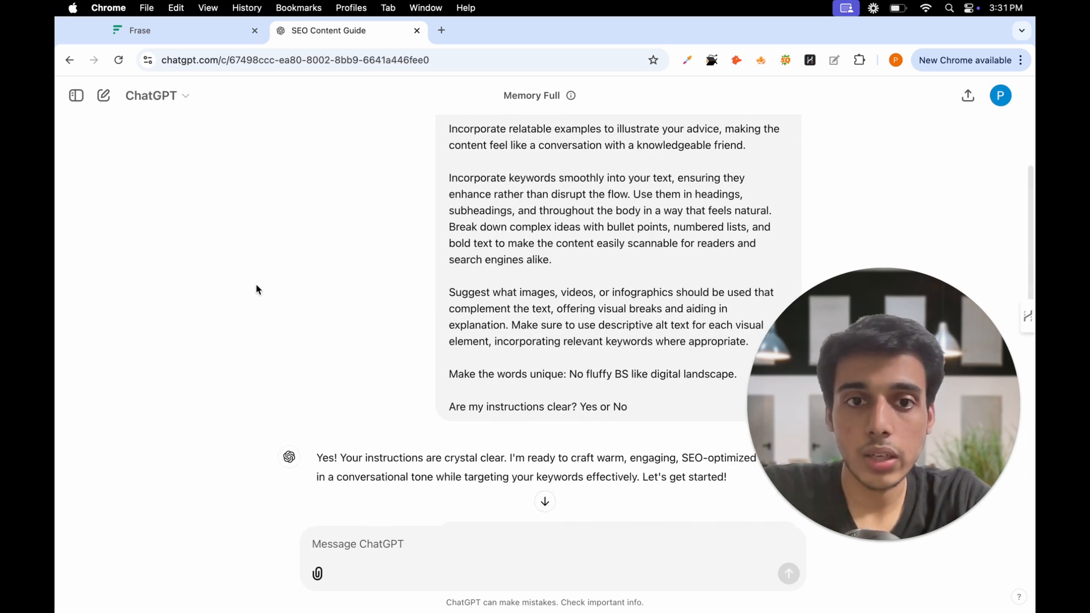
scroll(256, 289, down, 5)
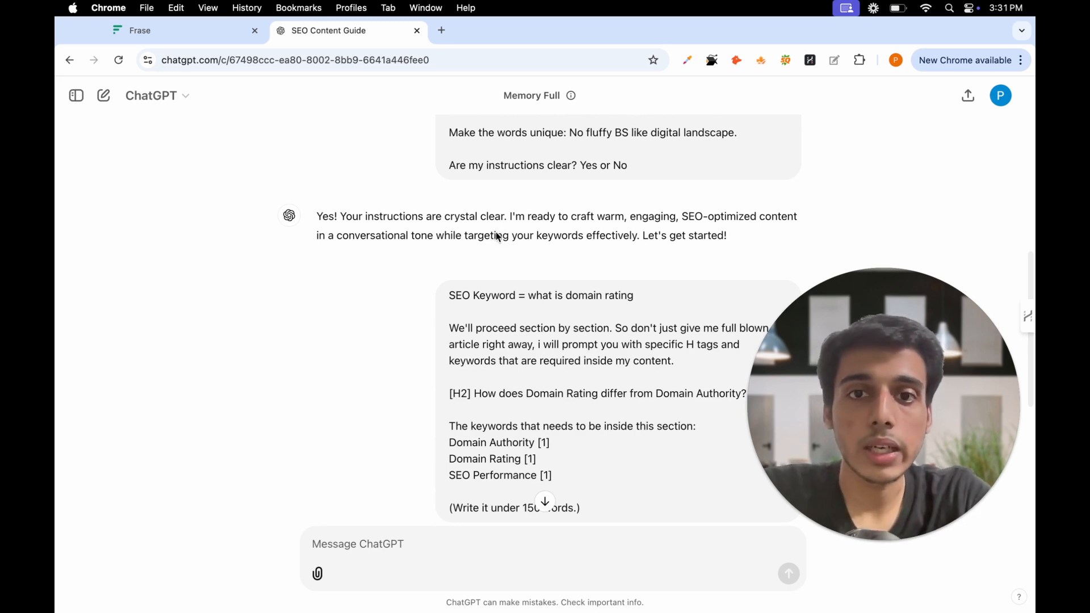
click(196, 33)
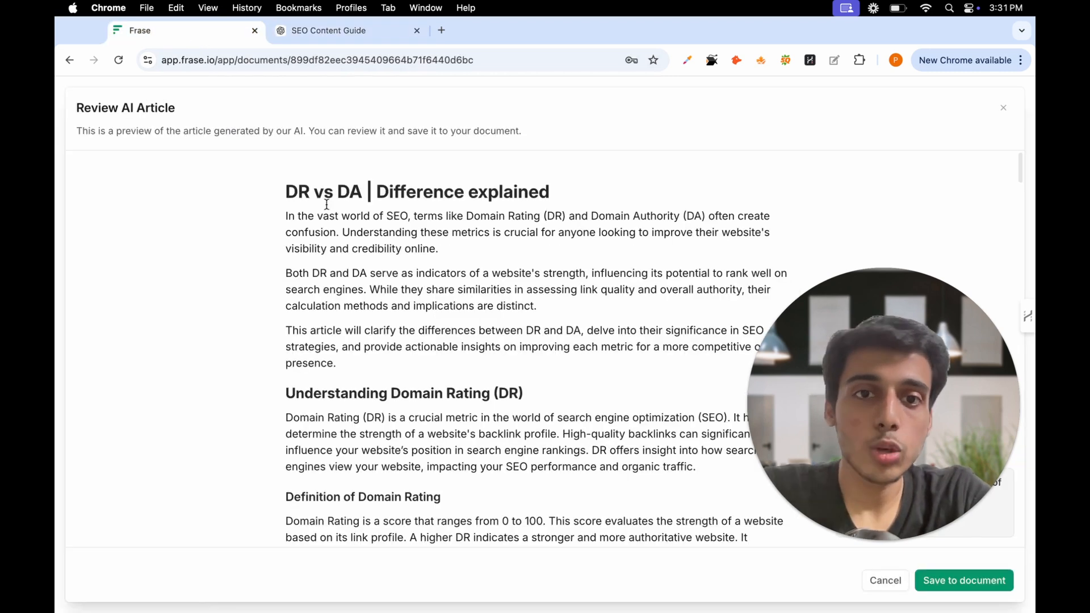
scroll(360, 340, down, 1)
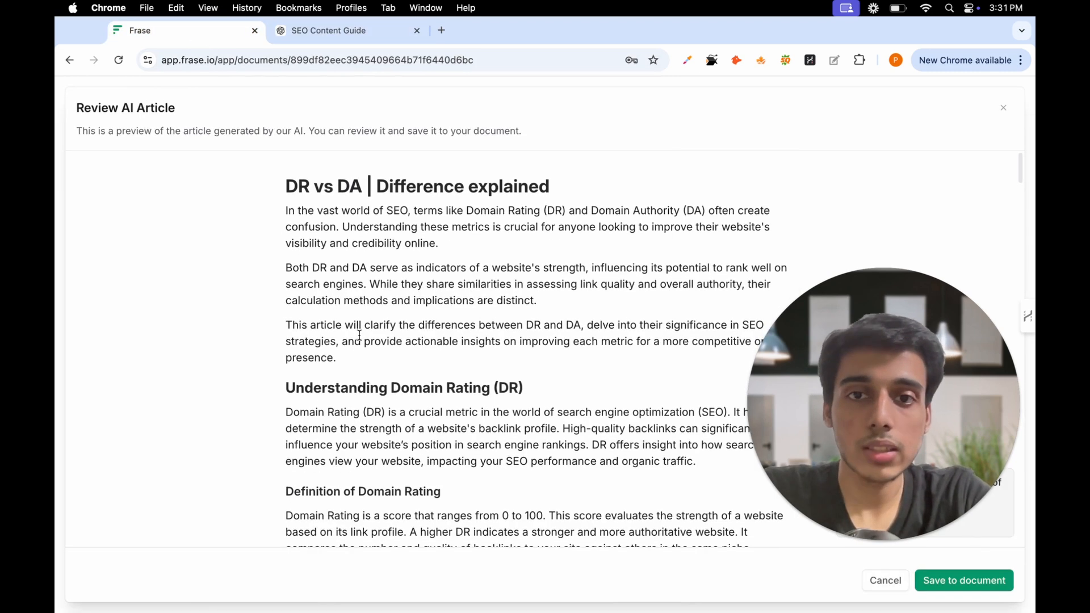
scroll(375, 314, down, 2)
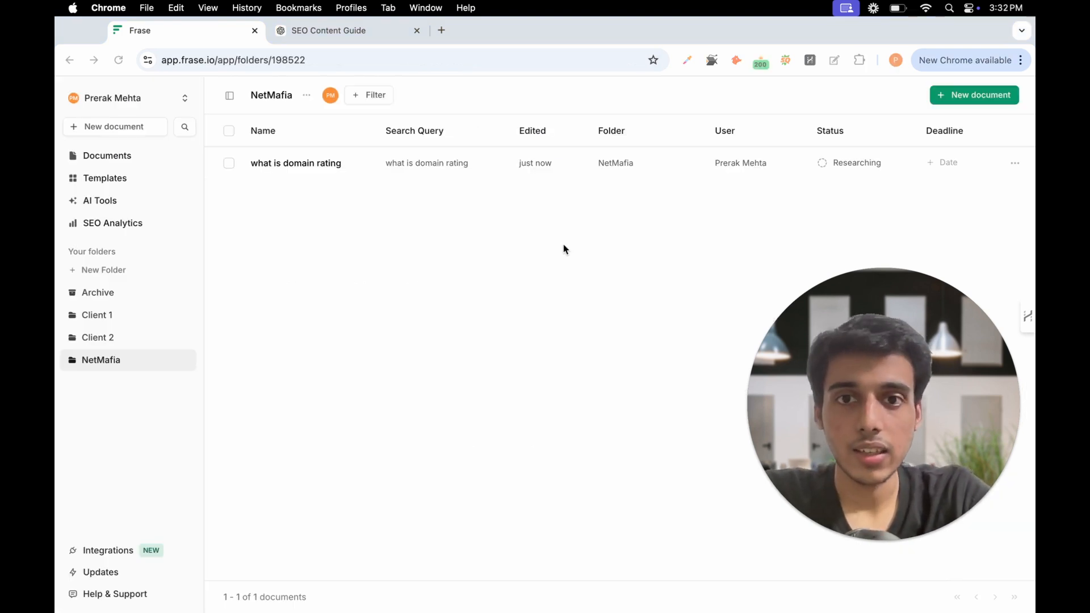
Step: In the NetMafia folder, examine the available actions, status choices and deadline choices for the "what is domain rating" document
click(1014, 164)
click(1014, 164)
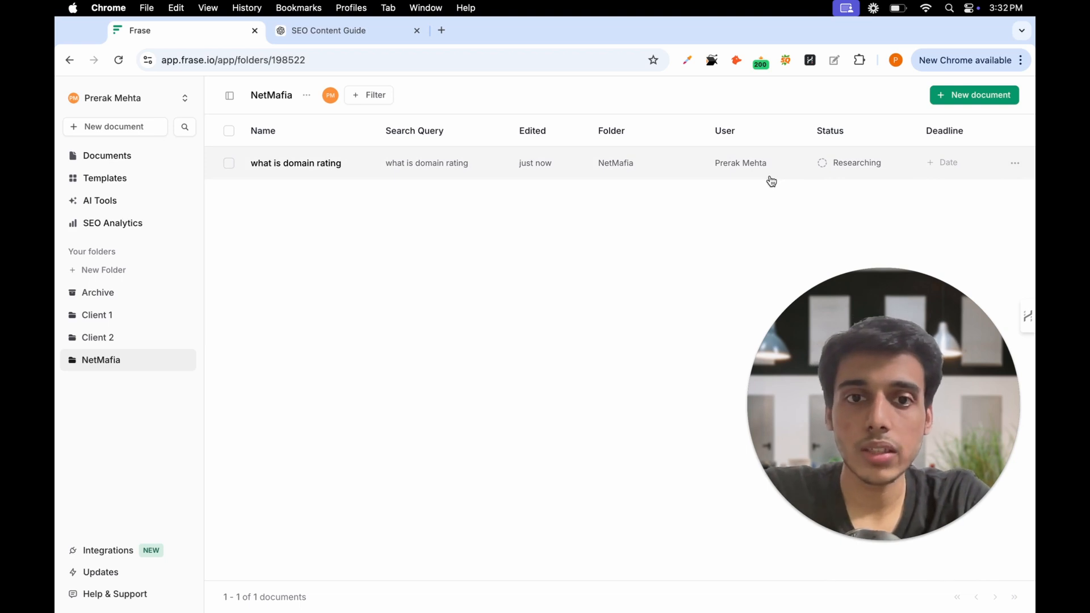
click(854, 164)
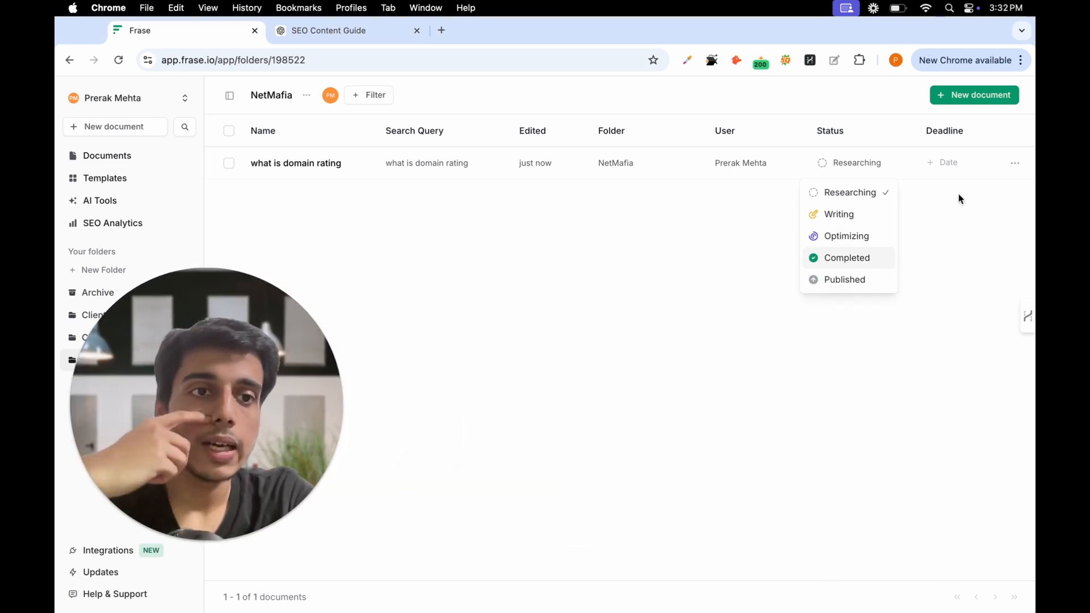
click(936, 164)
click(935, 164)
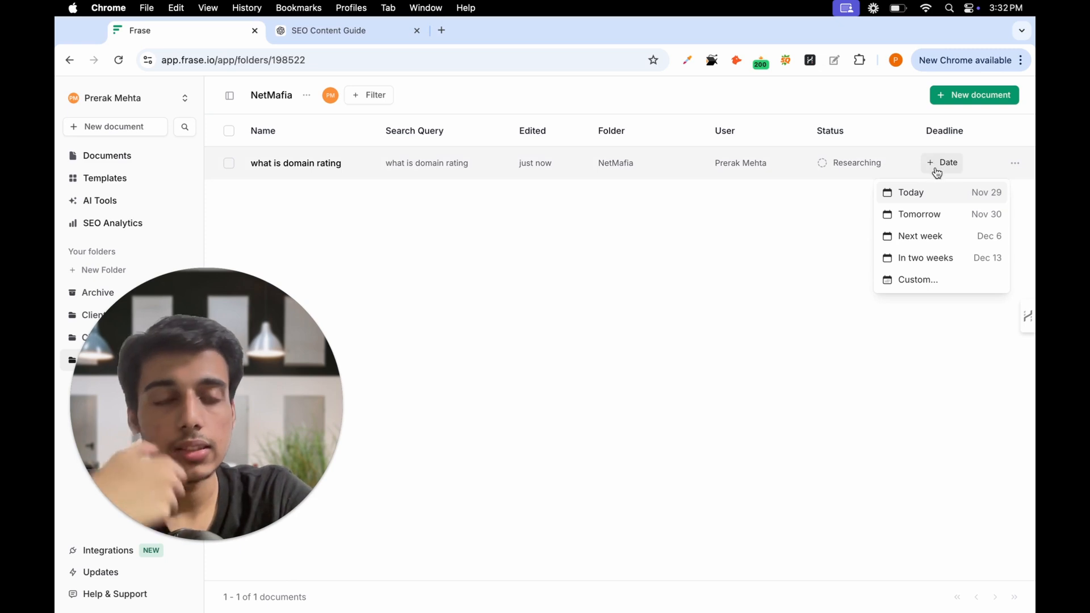